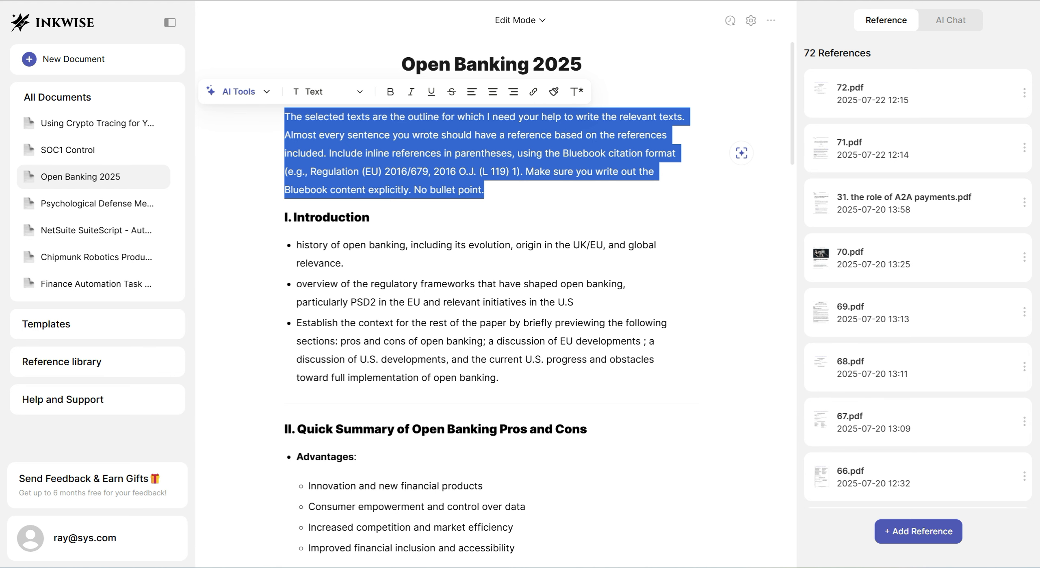
Examine the Open Banking 2025 outline from the prompt to the conclusion, and look through its full reference list
click(484, 190)
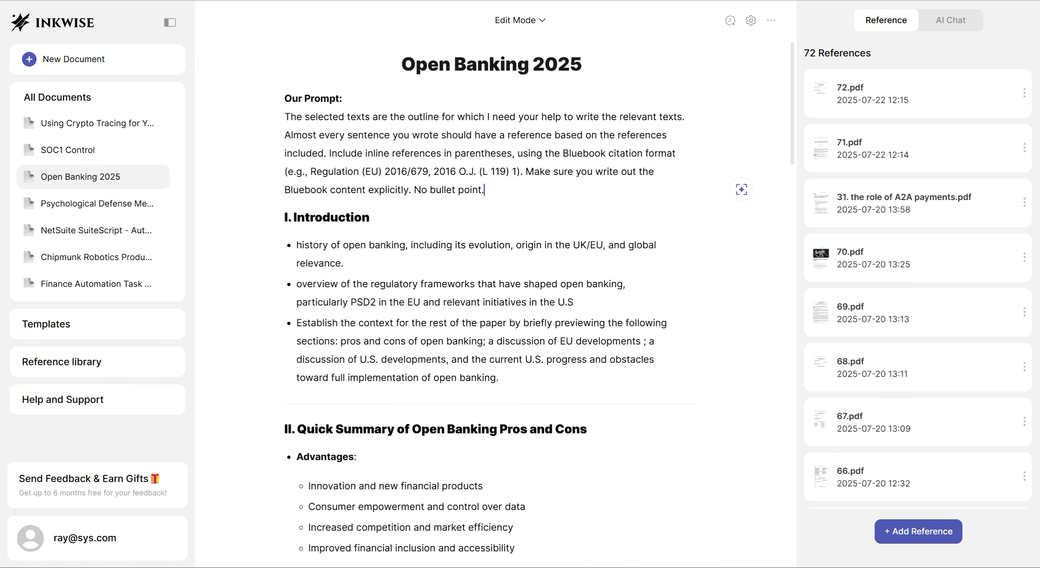
scroll(492, 285, down, 15)
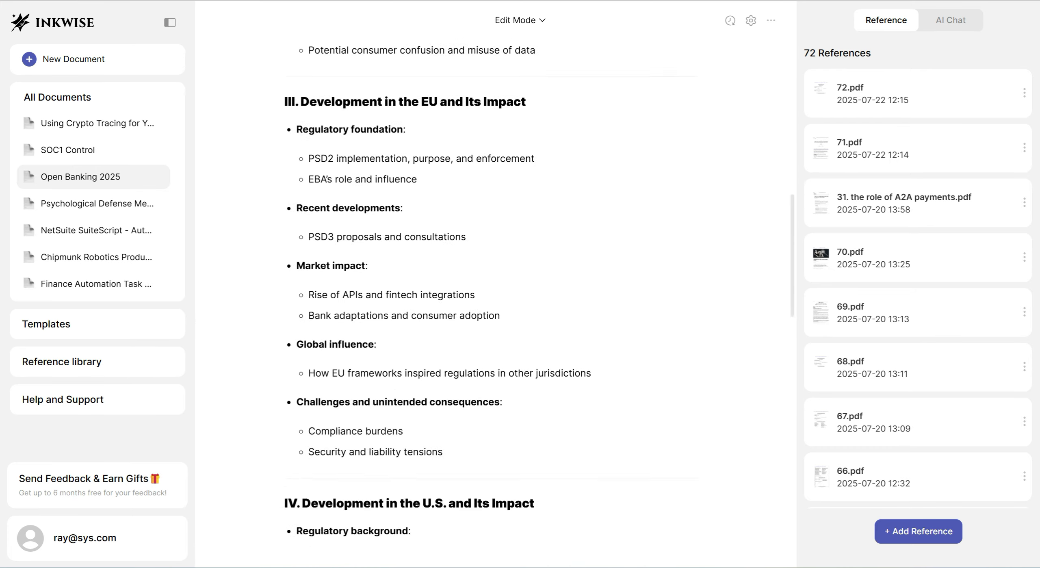
scroll(492, 284, down, 15)
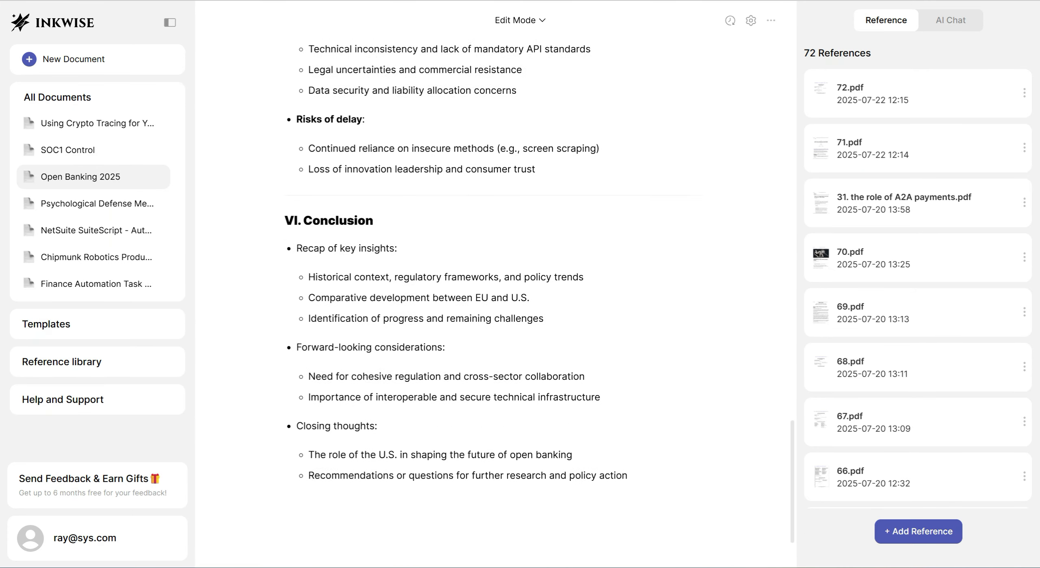
scroll(492, 284, up, 12)
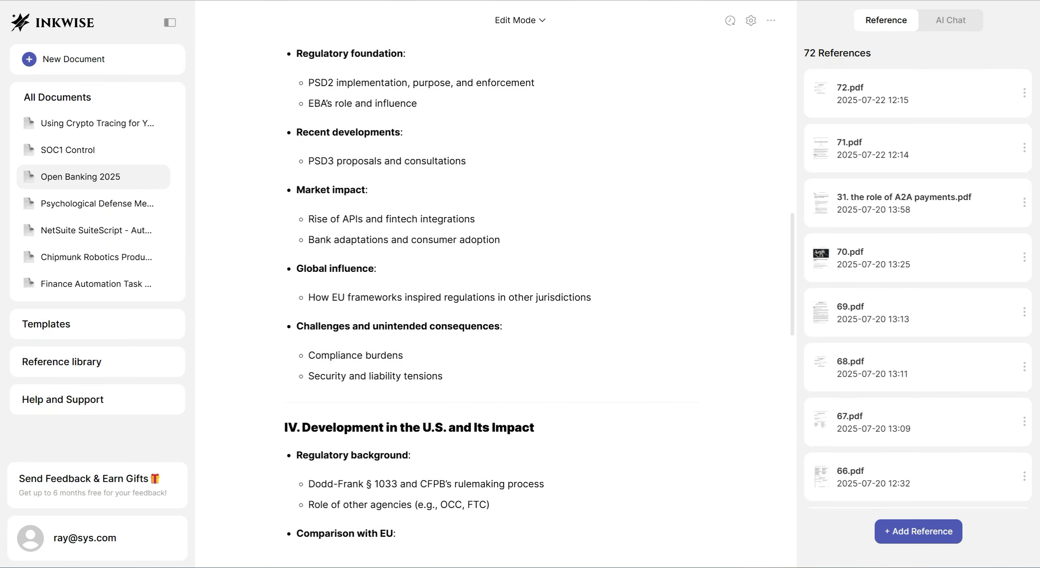
scroll(491, 284, up, 10)
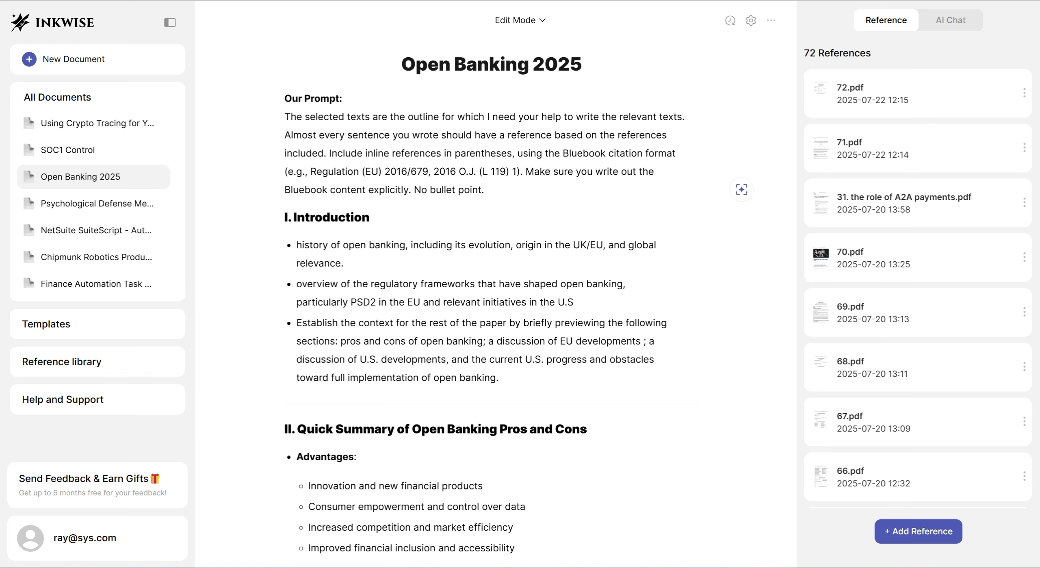
drag(804, 53, 871, 53)
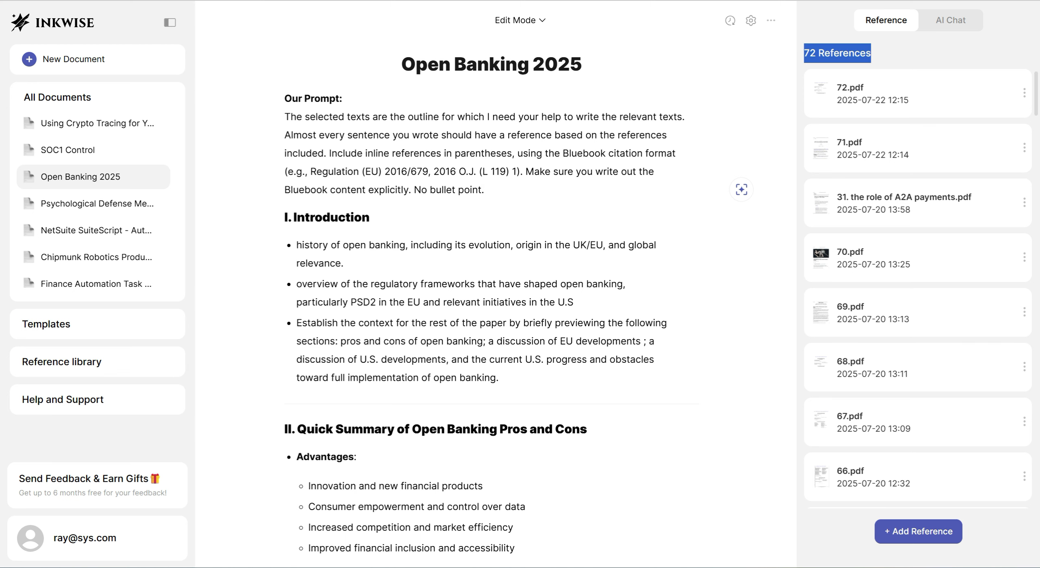
scroll(918, 290, down, 20)
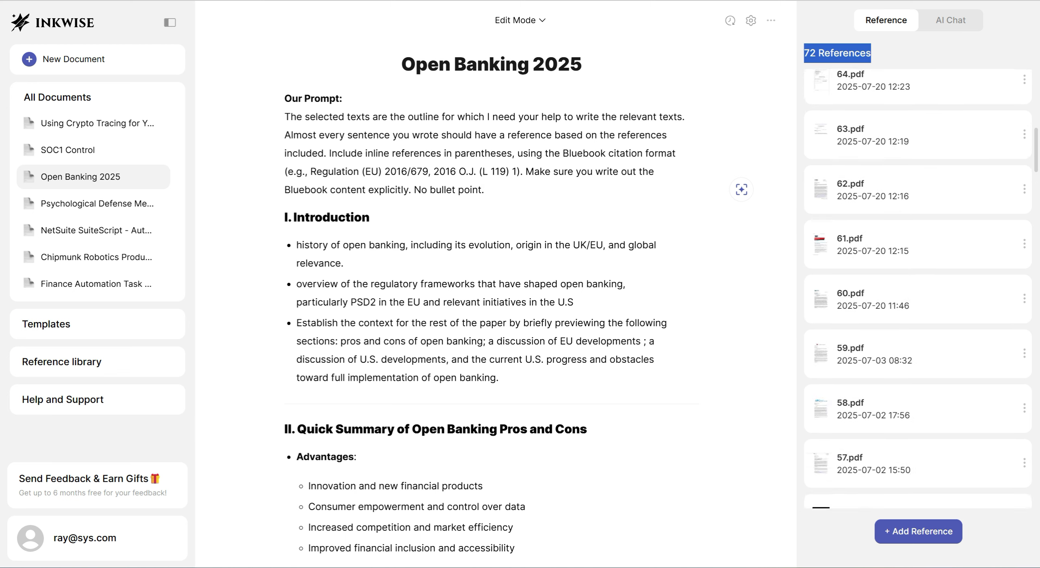
scroll(918, 290, down, 20)
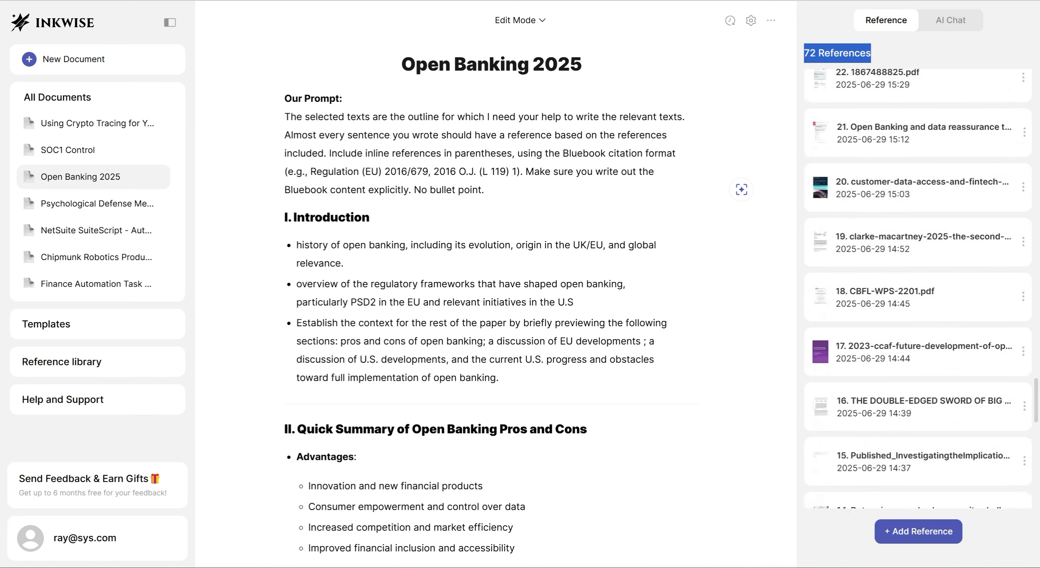
scroll(918, 290, down, 5)
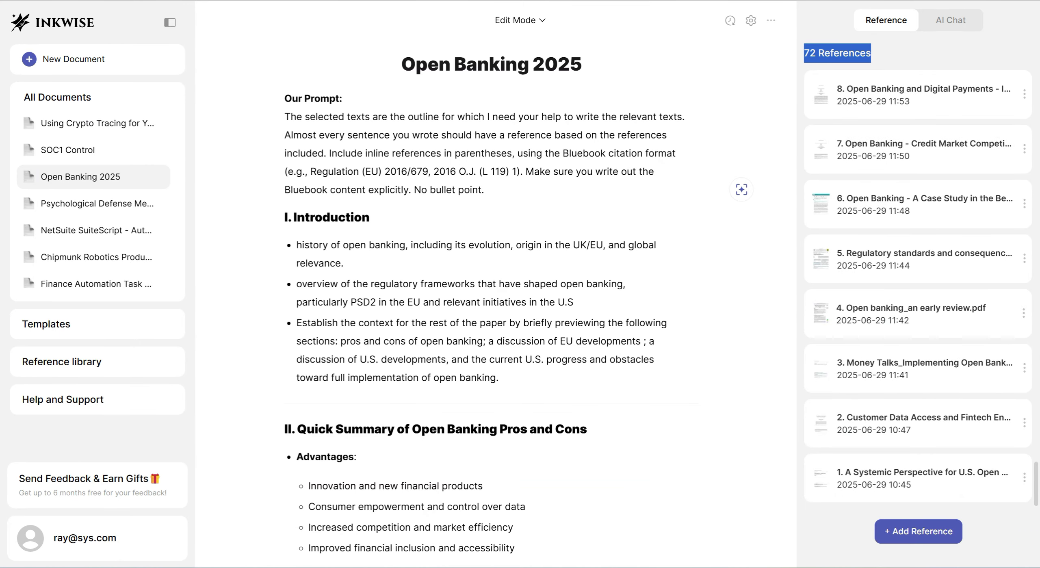
scroll(918, 290, up, 20)
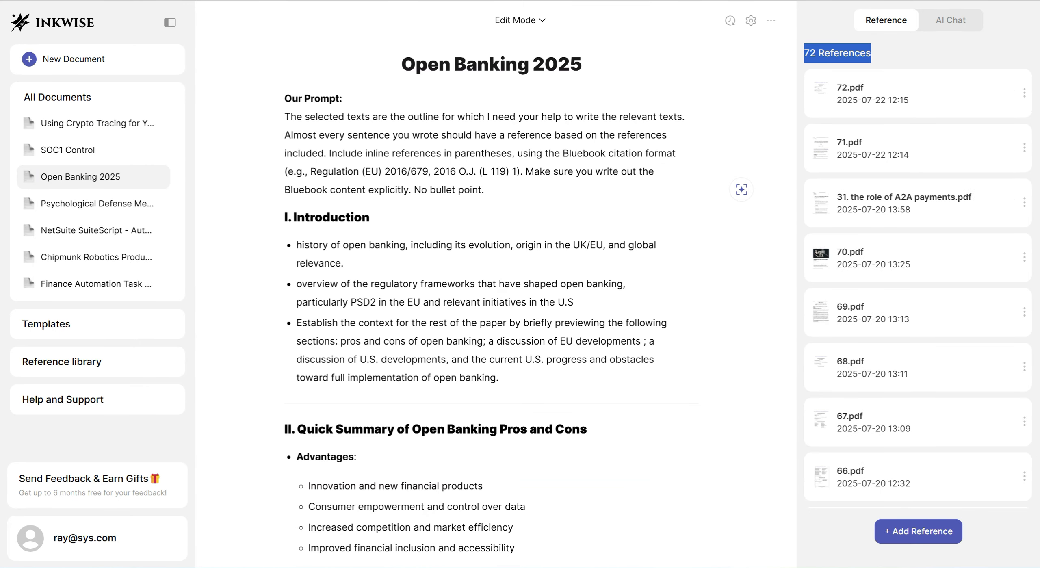
Hide the document list sidebar and copy the instruction paragraph under "Our Prompt"
click(170, 22)
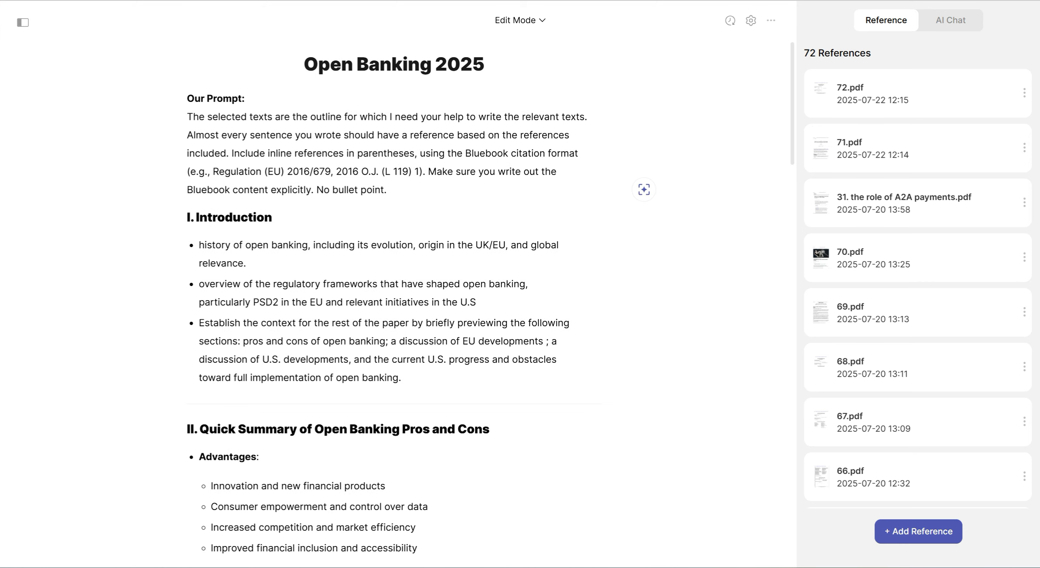
drag(387, 190, 187, 117)
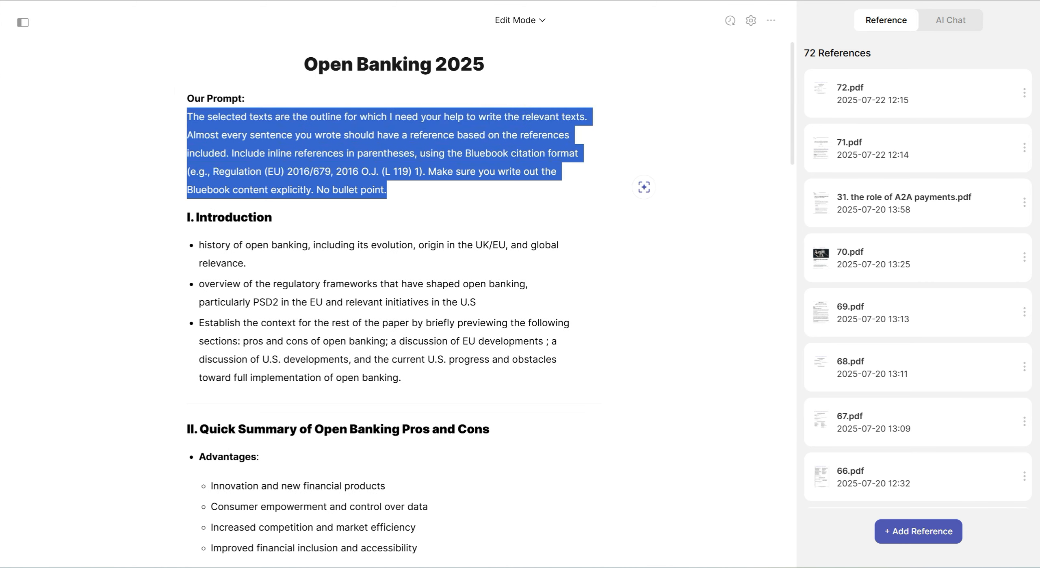
click(274, 218)
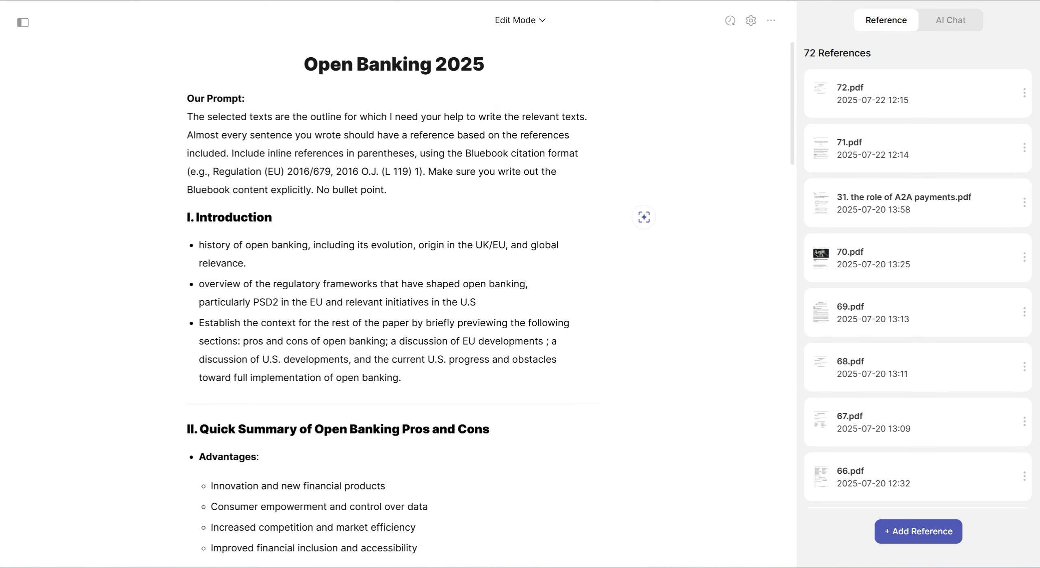
Open an AI prompt for the Introduction's history of open banking bullet and attach the reference documents numbered 1 to 5
drag(246, 263, 199, 245)
key(ctrl+j)
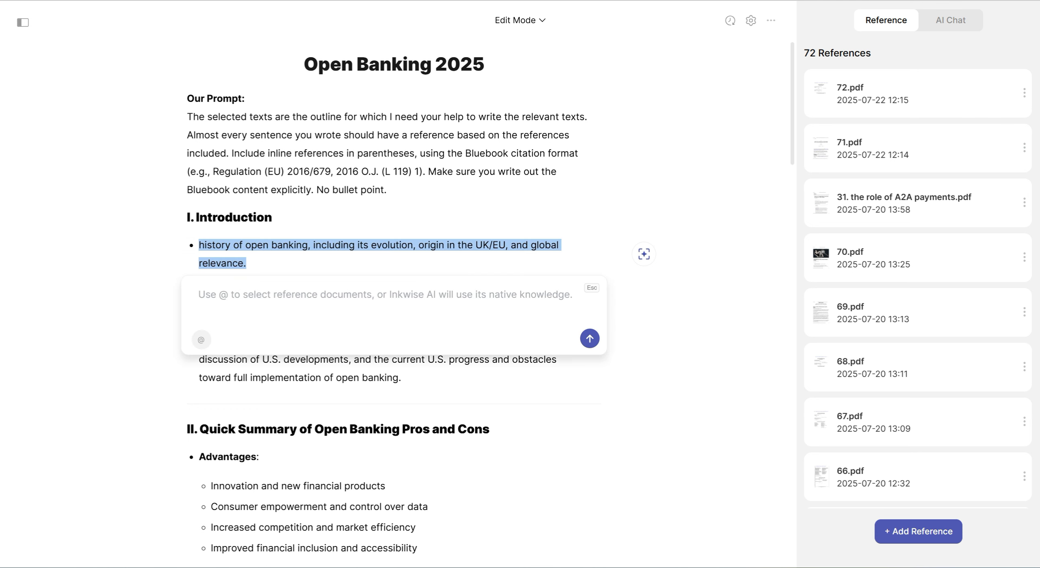
click(201, 340)
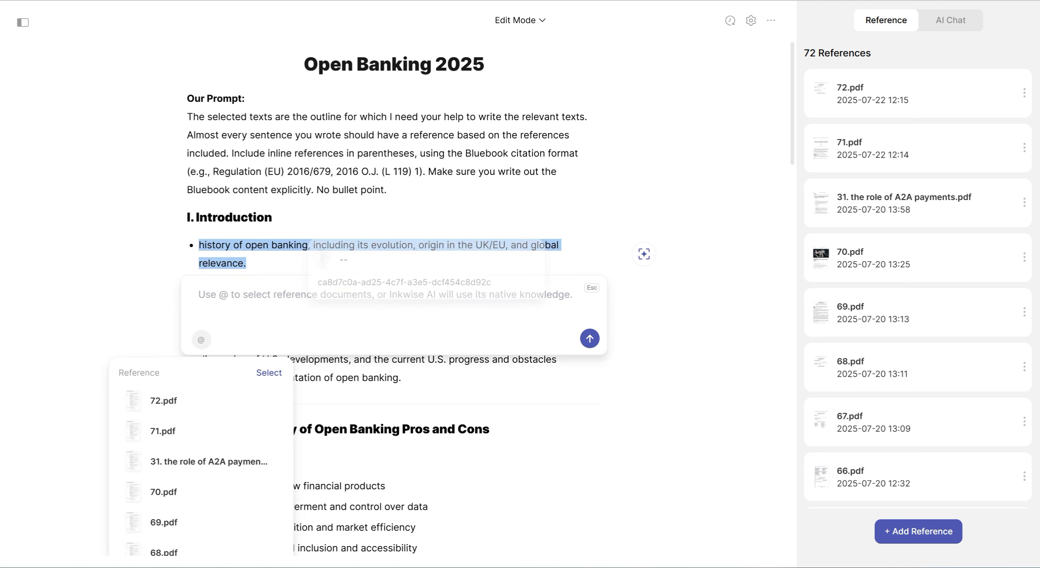
scroll(195, 390, down, 20)
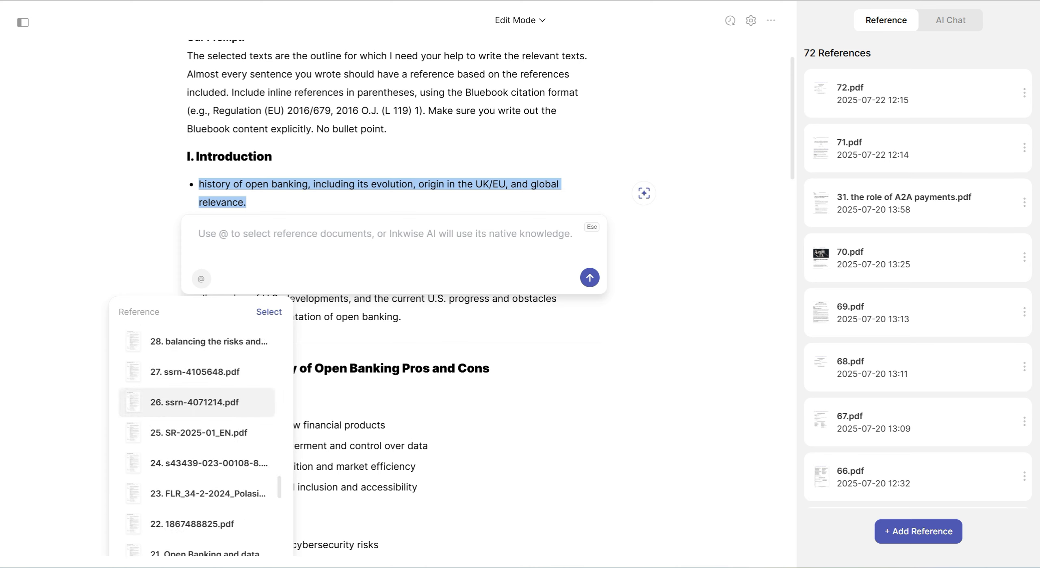
scroll(195, 389, down, 8)
click(209, 370)
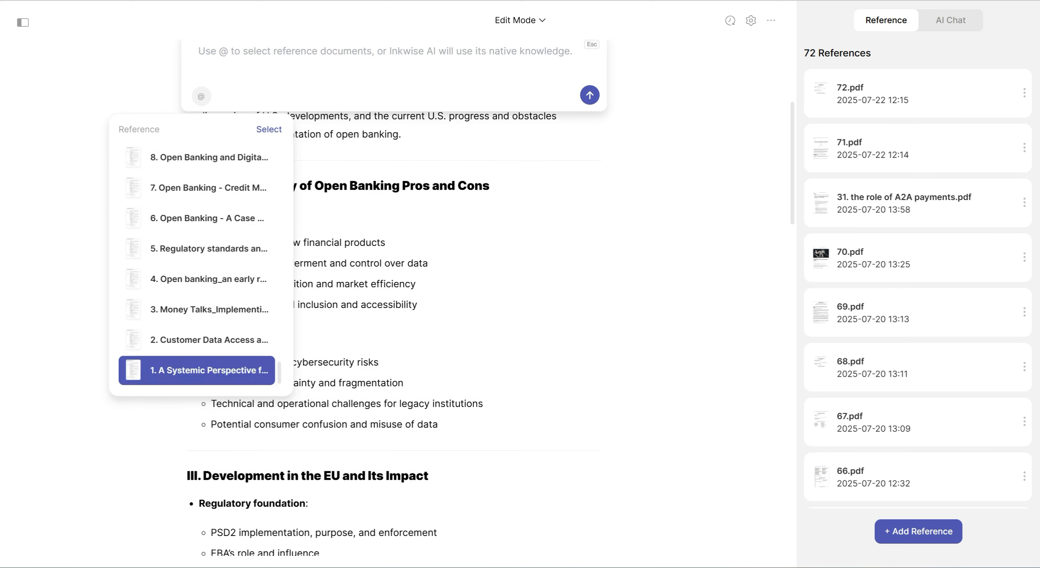
click(210, 340)
click(209, 309)
click(210, 278)
click(209, 248)
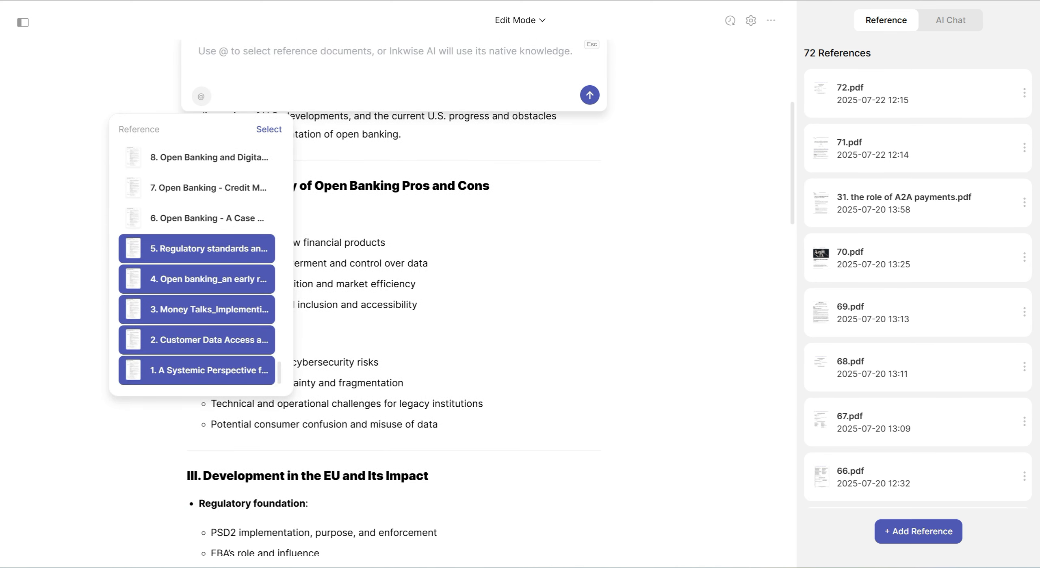
click(269, 129)
scroll(269, 129, up, 5)
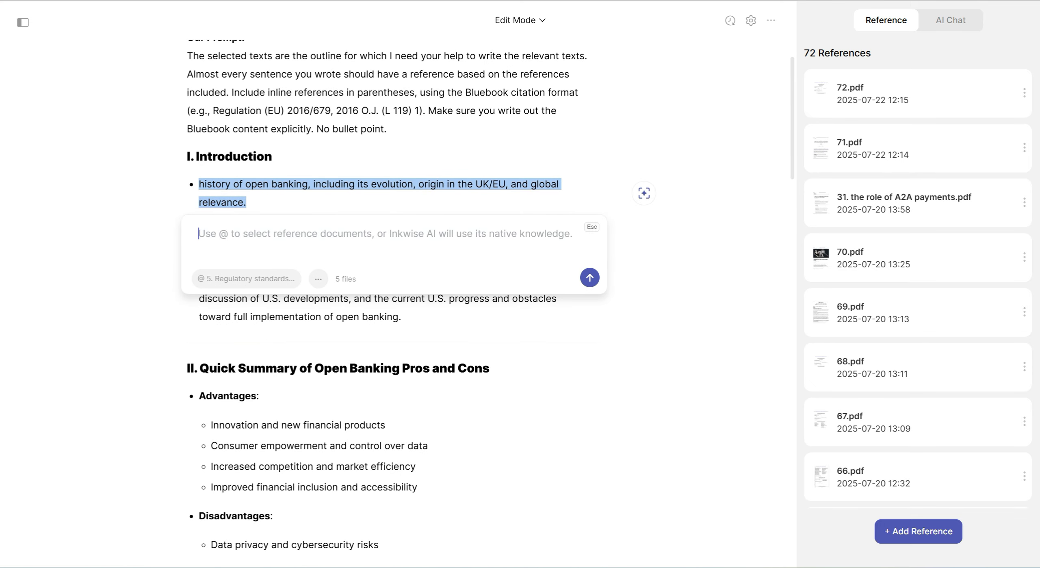
Generate text for the history of open banking bullet from the copied prompt and add it to the document
key(ctrl+v)
key(Return)
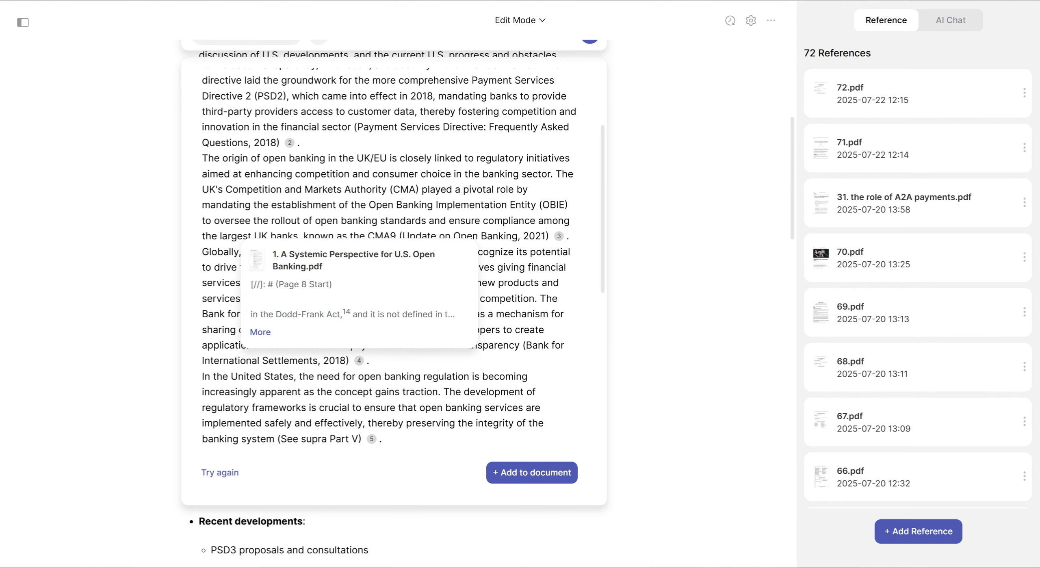
mouse_move(371, 439)
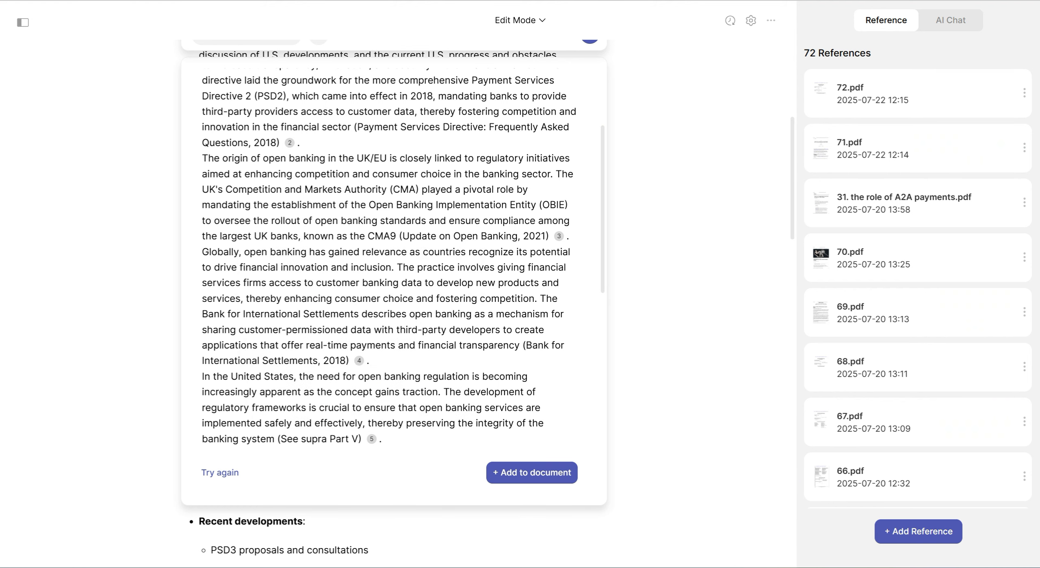
mouse_move(289, 142)
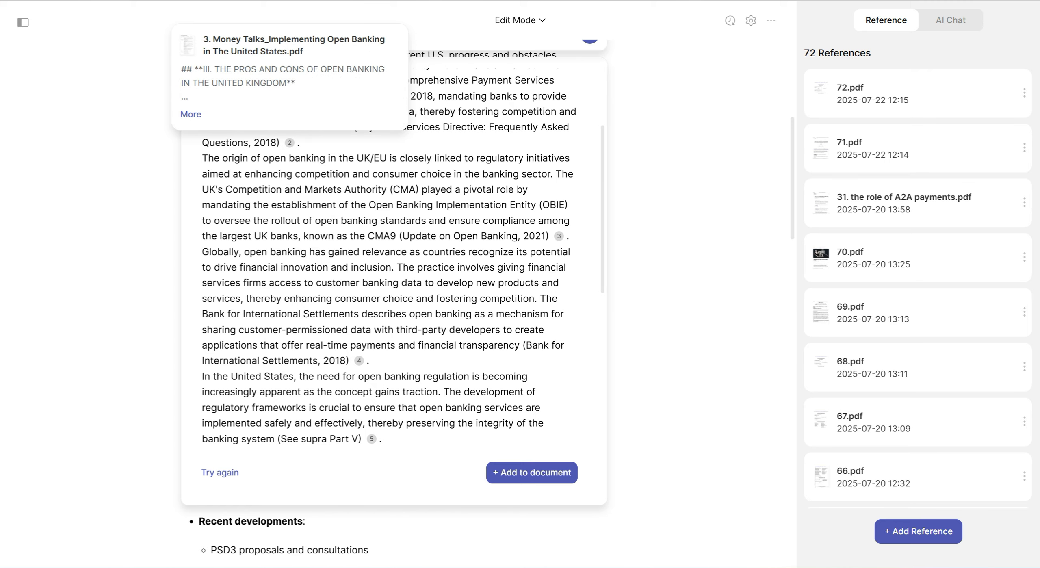
click(531, 472)
scroll(392, 301, up, 12)
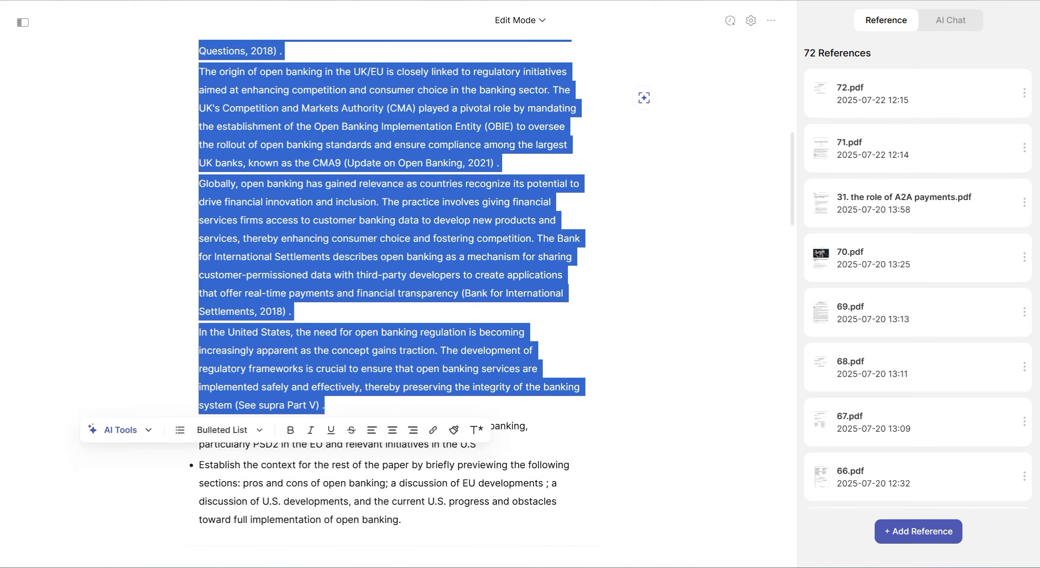
Generate text for the regulatory frameworks overview bullet with the copied prompt and the same five references, and add it to the document
scroll(393, 300, down, 1)
scroll(392, 301, down, 10)
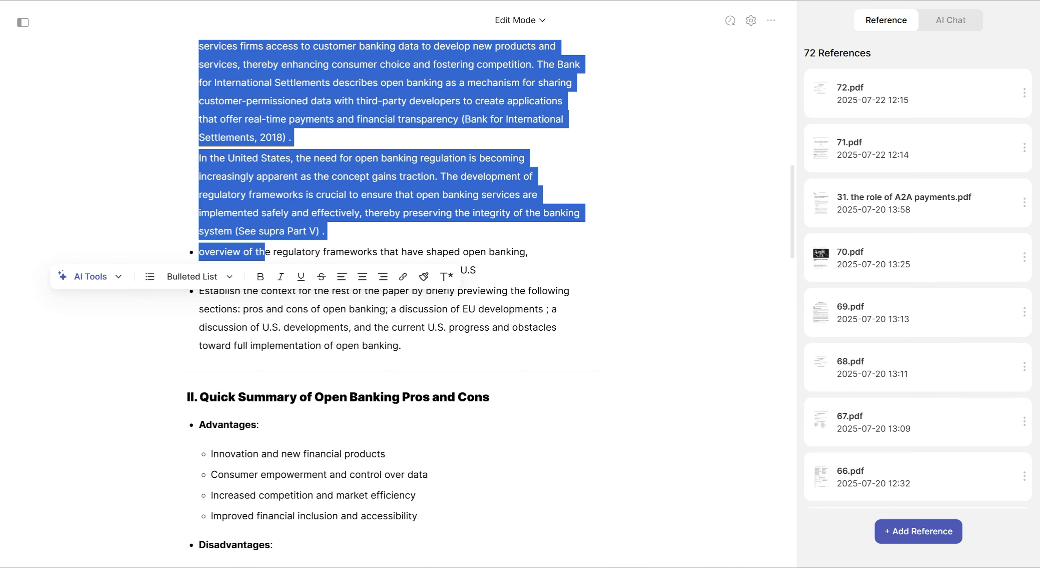
click(426, 251)
drag(476, 270, 199, 252)
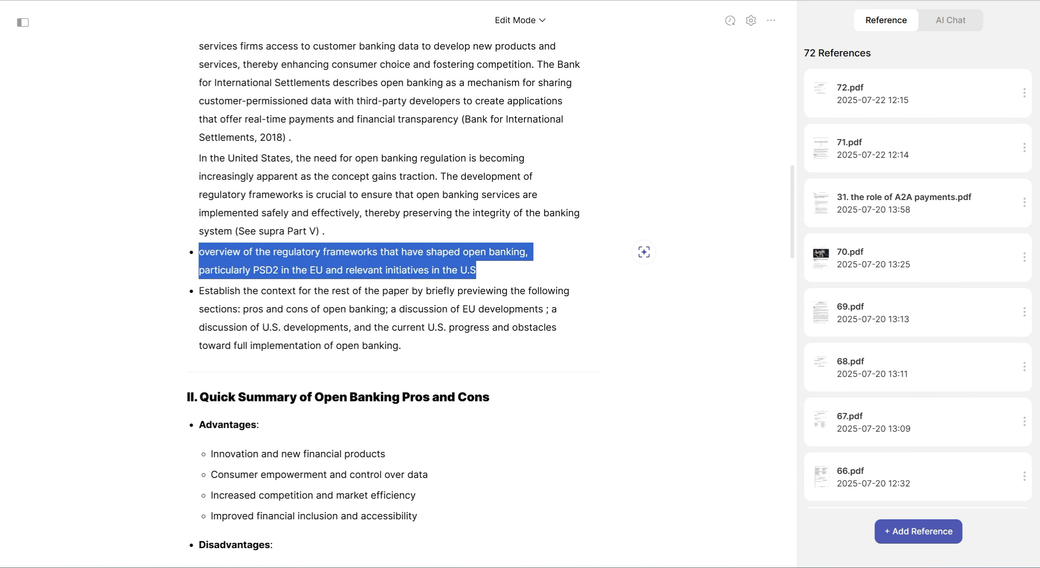
click(172, 227)
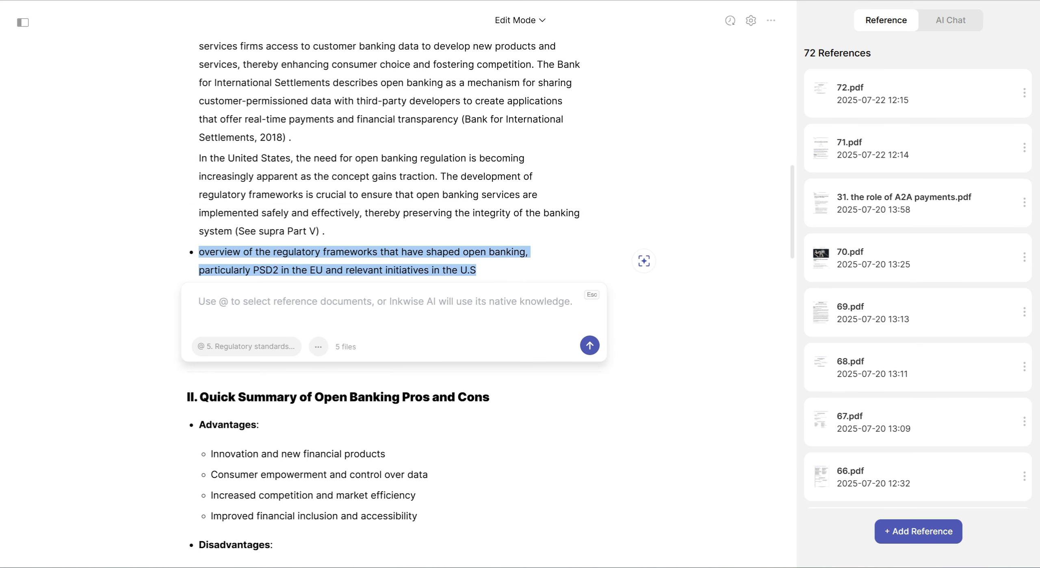
key(ctrl+v)
key(Return)
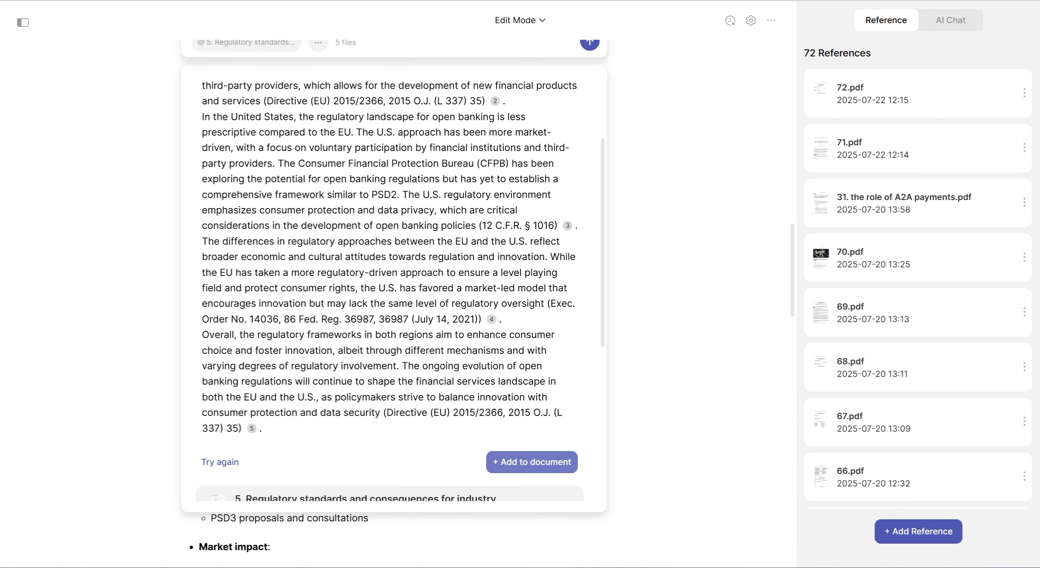
click(531, 462)
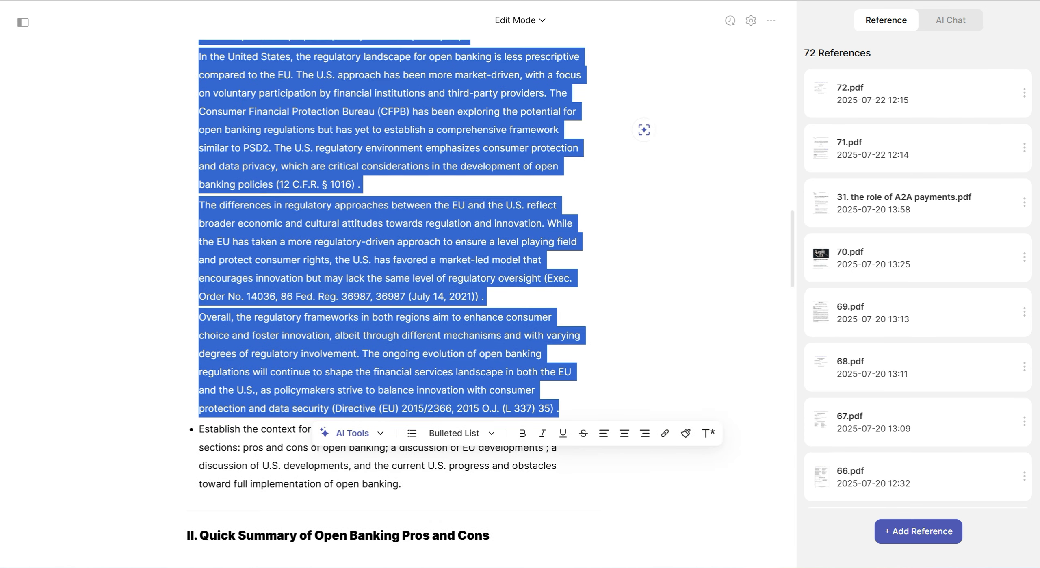
Open an AI prompt for the "Establish the context" bullet and remove all five attached references from it
click(402, 429)
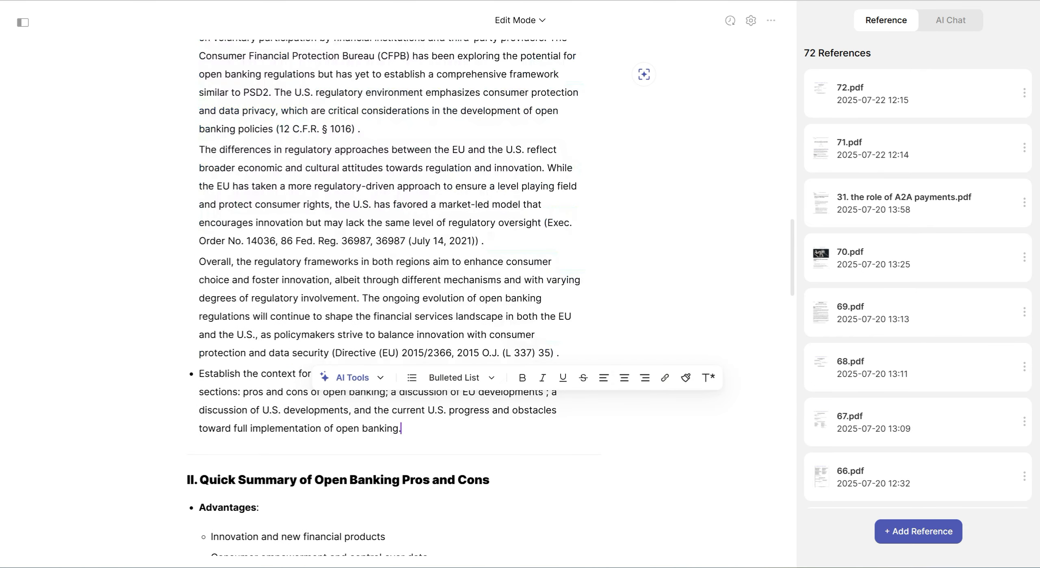
drag(401, 428, 199, 375)
click(135, 349)
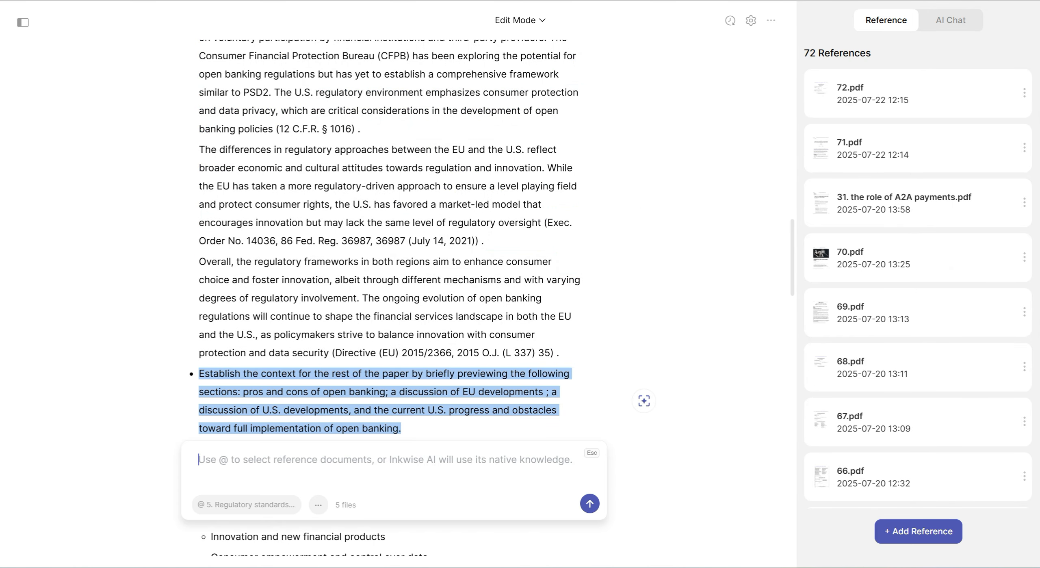
click(246, 504)
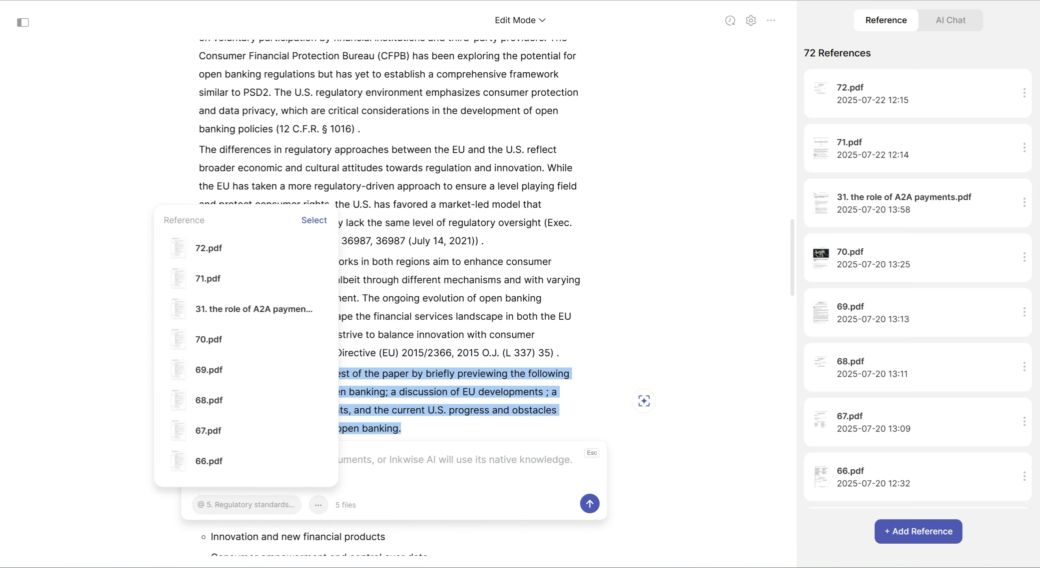
scroll(242, 349, down, 10)
scroll(242, 349, down, 20)
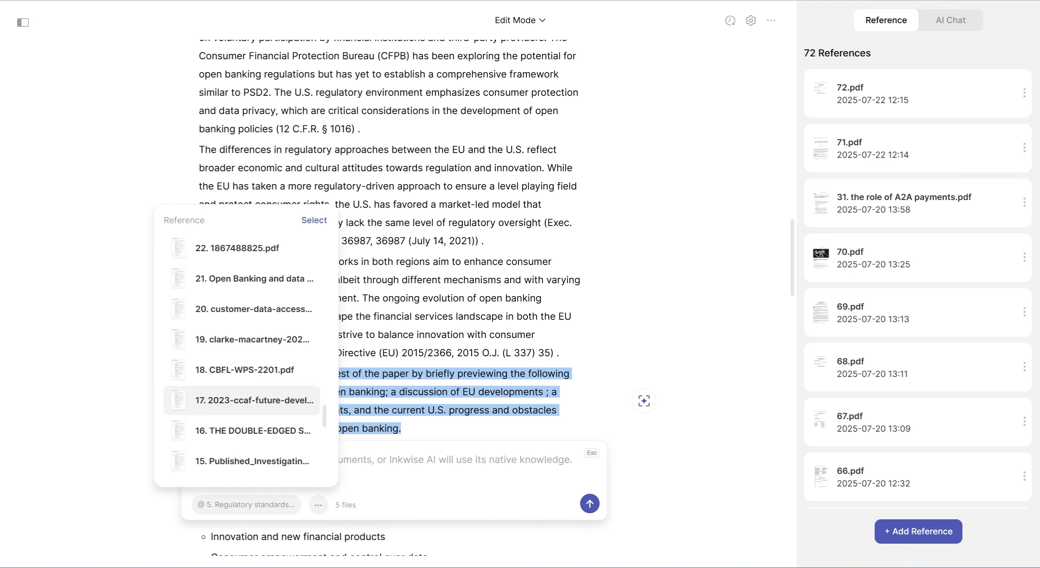
click(242, 461)
click(241, 430)
click(242, 400)
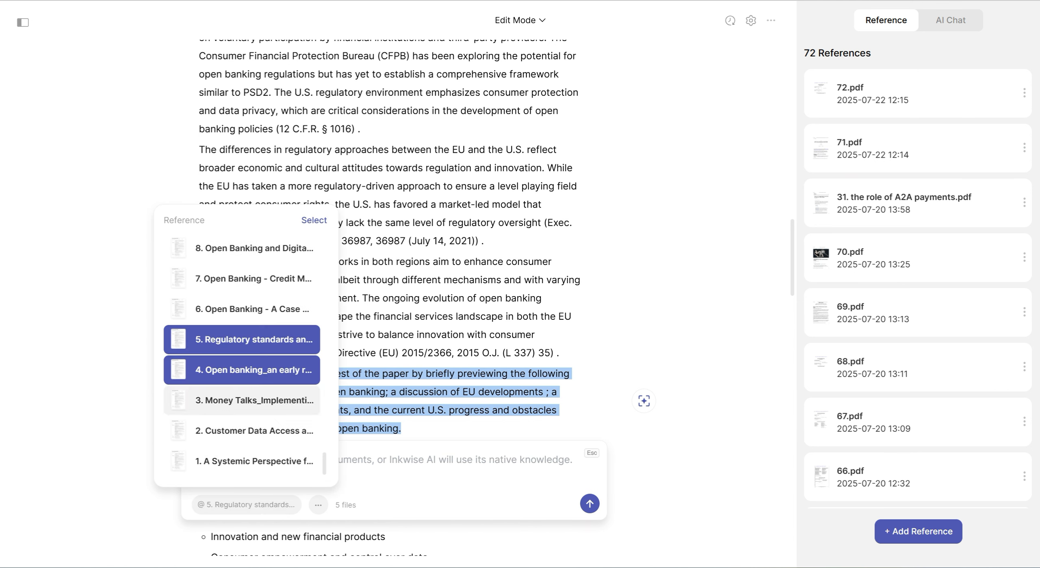
click(241, 369)
click(241, 339)
click(314, 219)
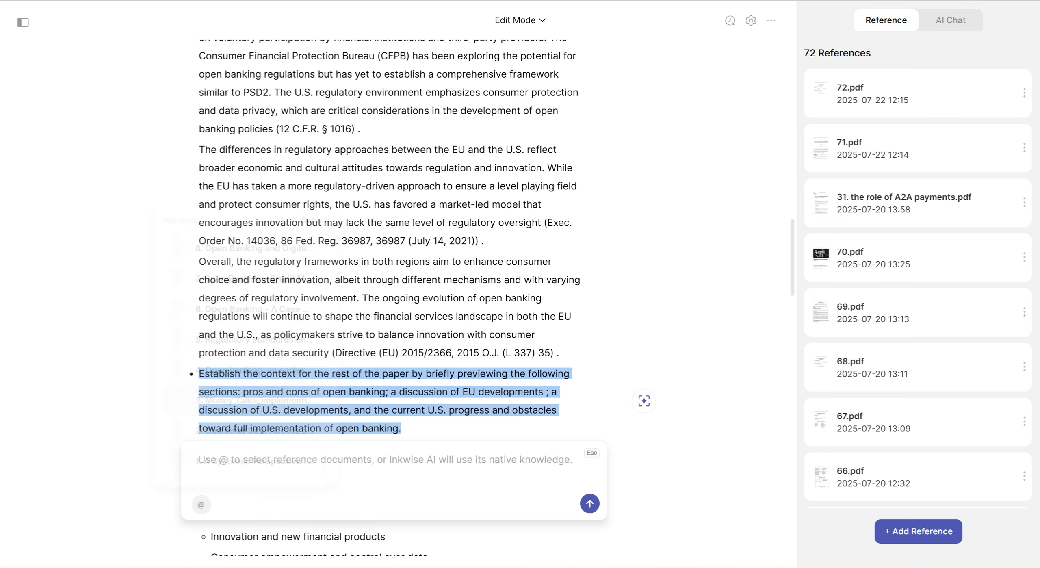
Enter the context bullet's AI prompt: "Write an introductory paragraph to preview the next few sections. Only need one sentence for each section."
text(Write )
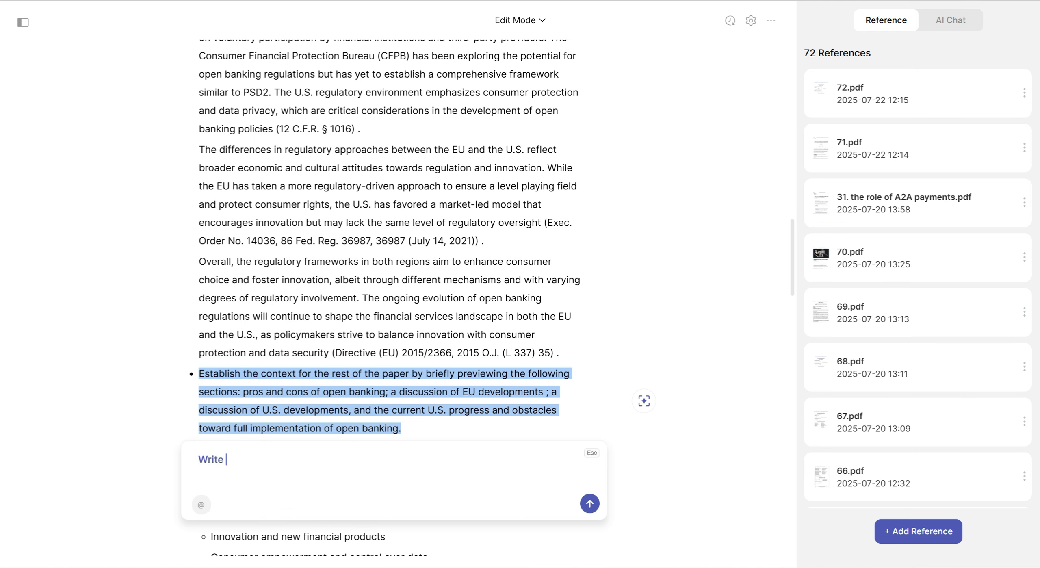
text(an introductory paragraph)
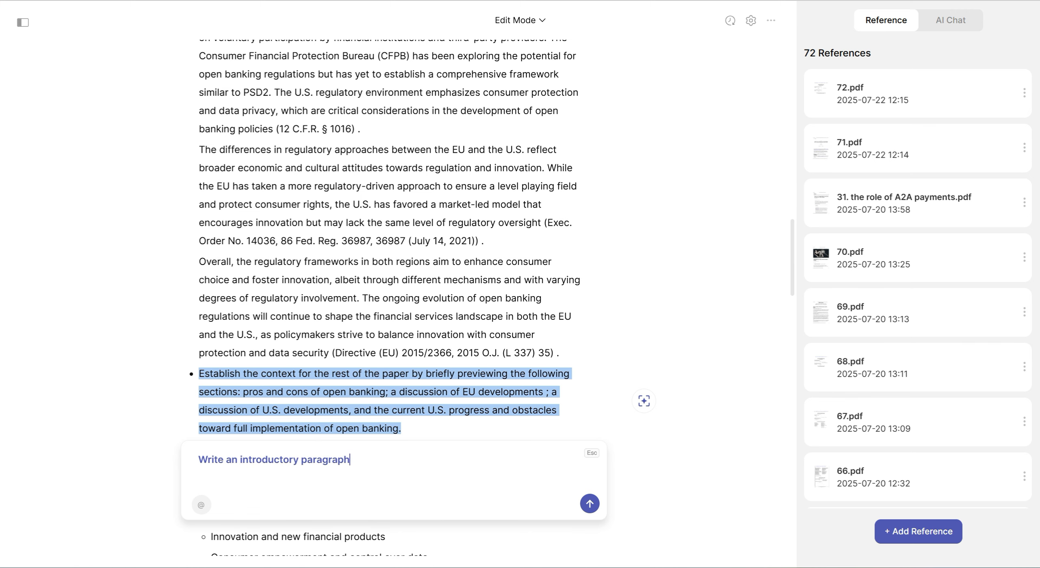
text( to preview the next few sections. O)
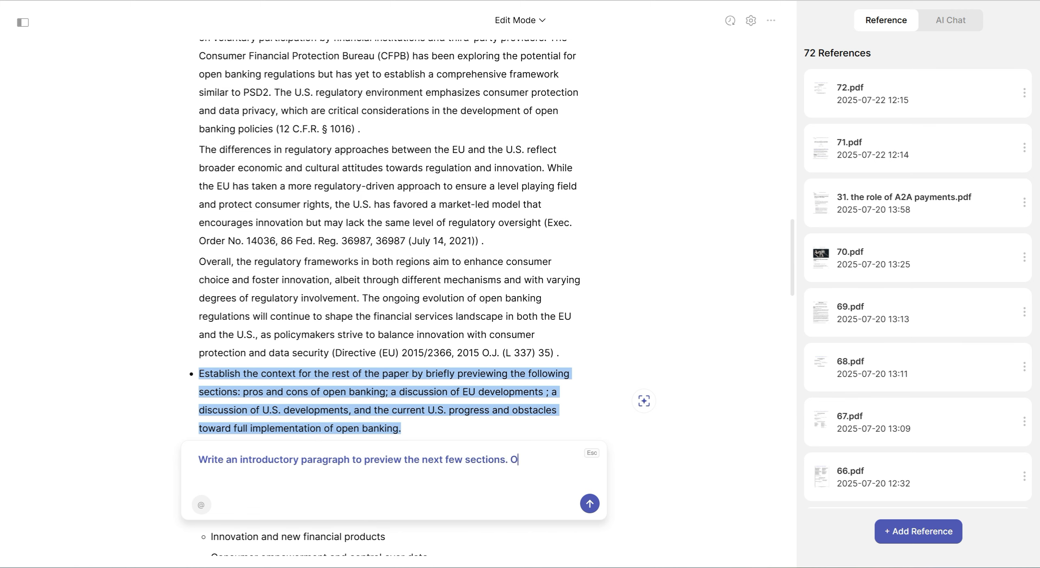
text(nly need one sete)
text(ntence)
text( for e)
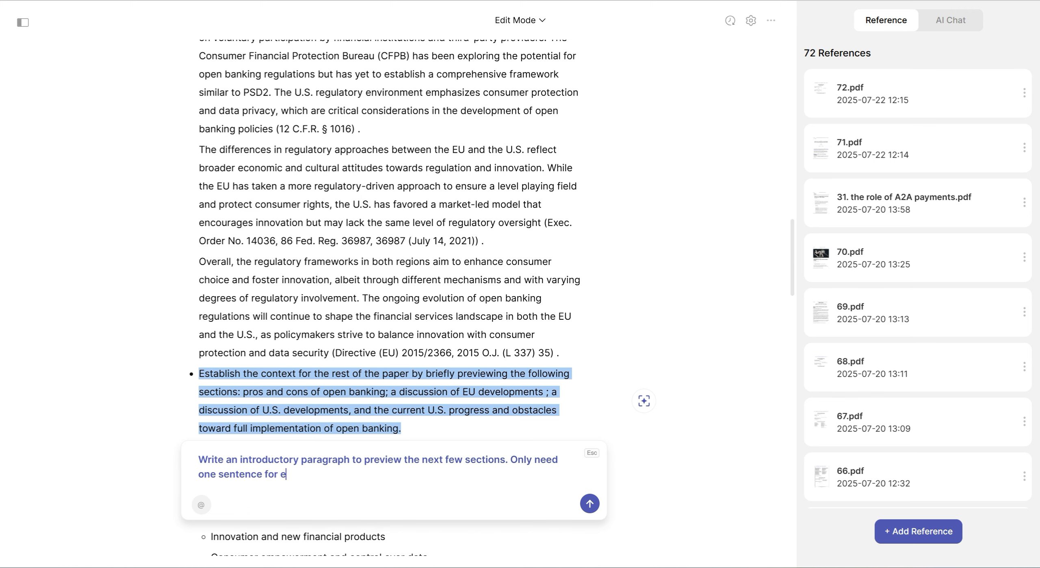
text(ach section.)
Generate the preview paragraph for the "Establish the context" bullet and add it to the document
scroll(414, 296, down, 3)
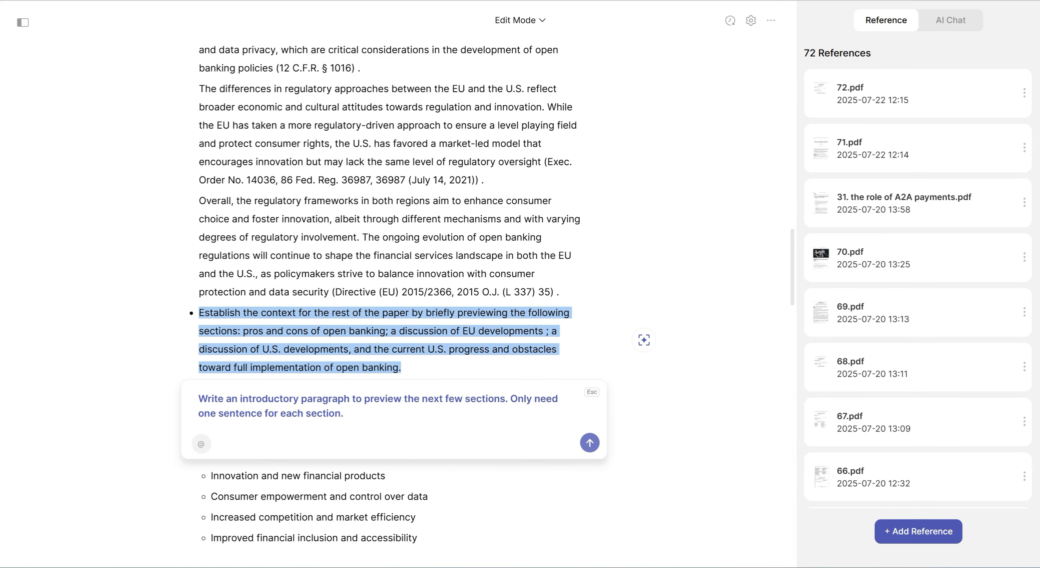
click(590, 442)
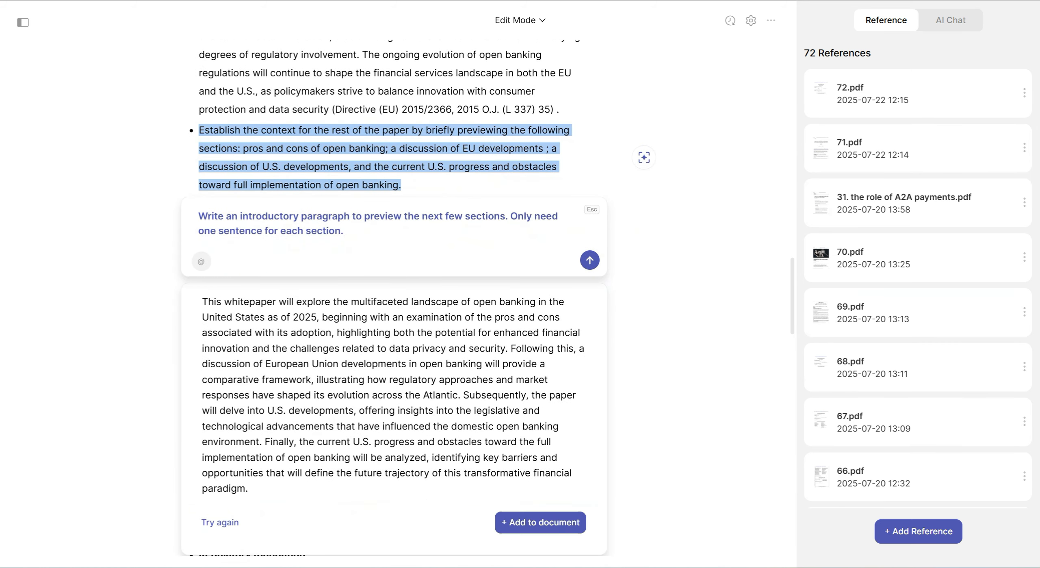
click(550, 522)
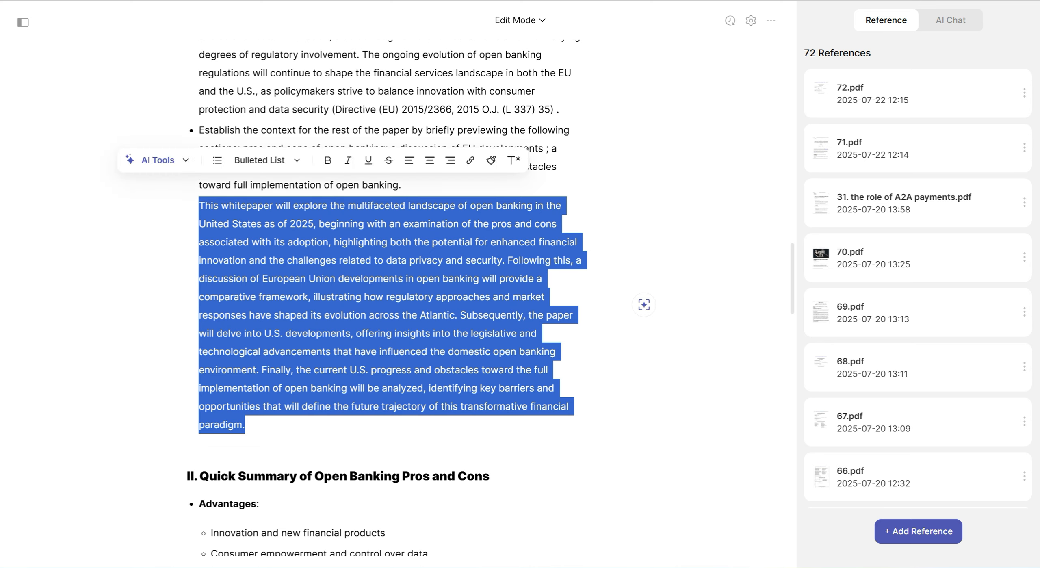
click(379, 334)
Open an AI prompt for section II's Advantages heading with its four sub-bullets and attach the reference documents numbered 6 to 11
scroll(390, 297, down, 8)
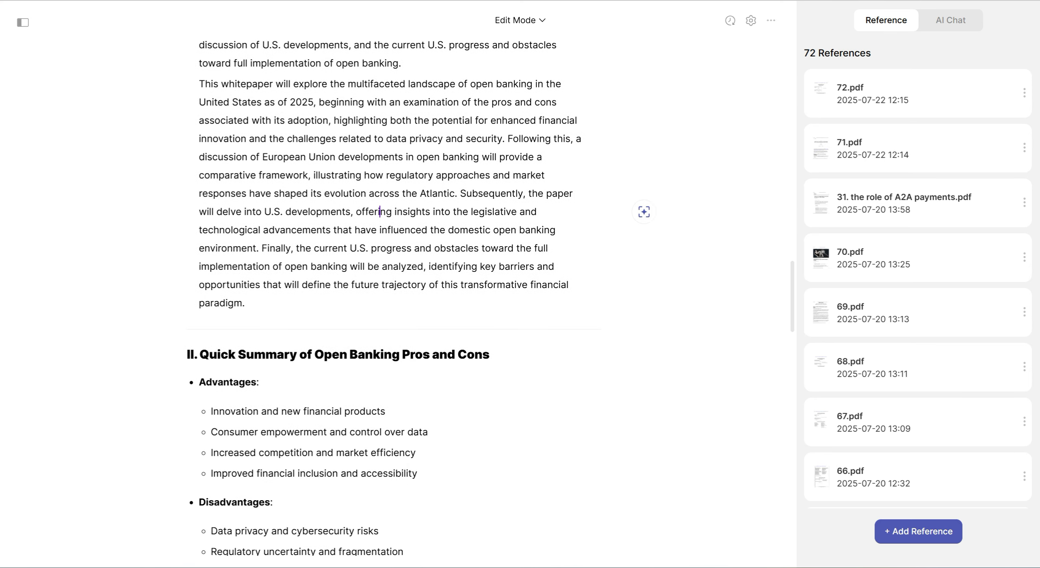
scroll(390, 297, down, 2)
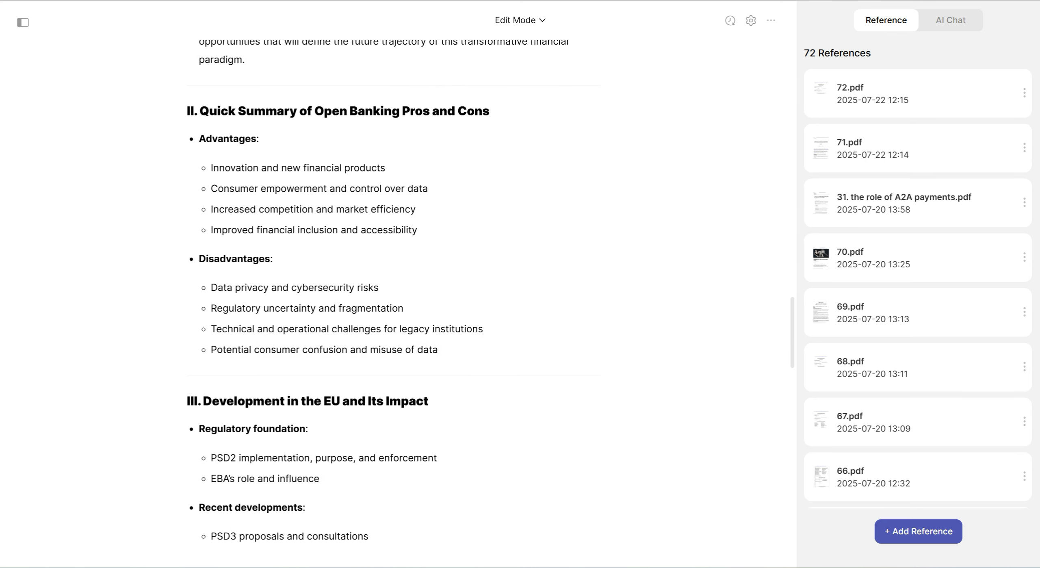
drag(417, 230, 199, 139)
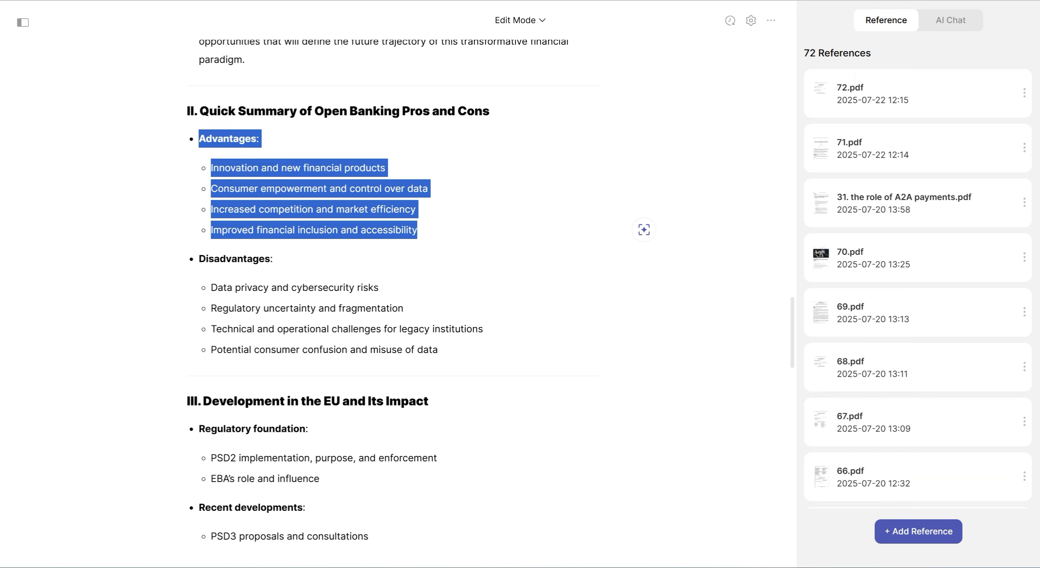
click(143, 114)
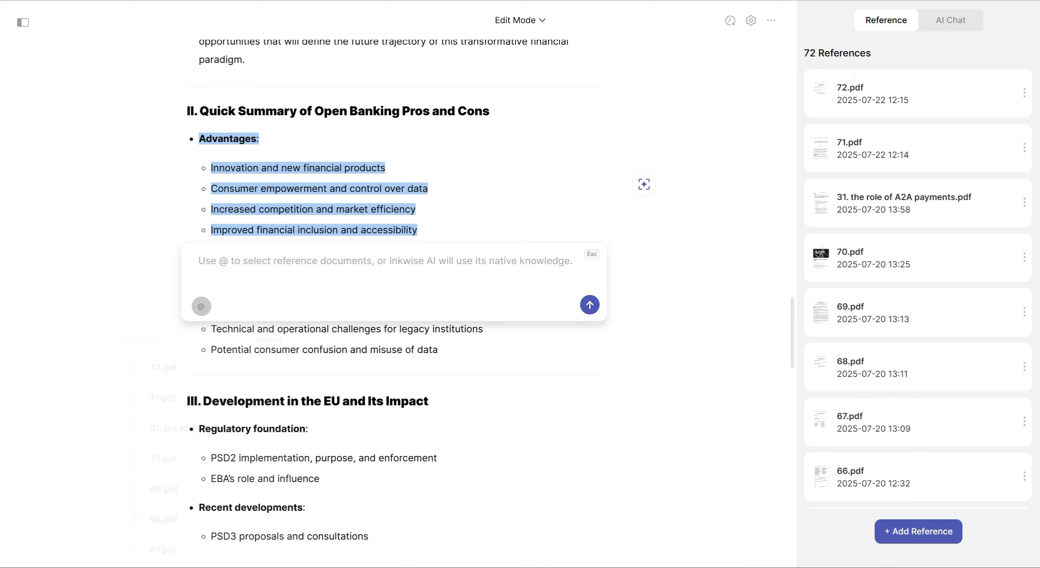
click(201, 306)
scroll(199, 446, down, 20)
scroll(199, 447, down, 20)
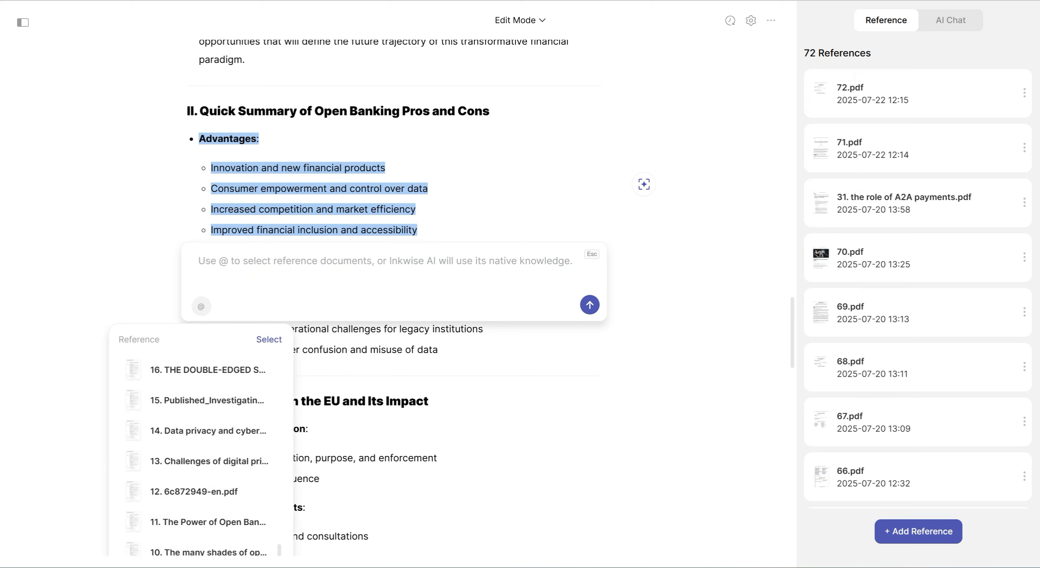
click(197, 459)
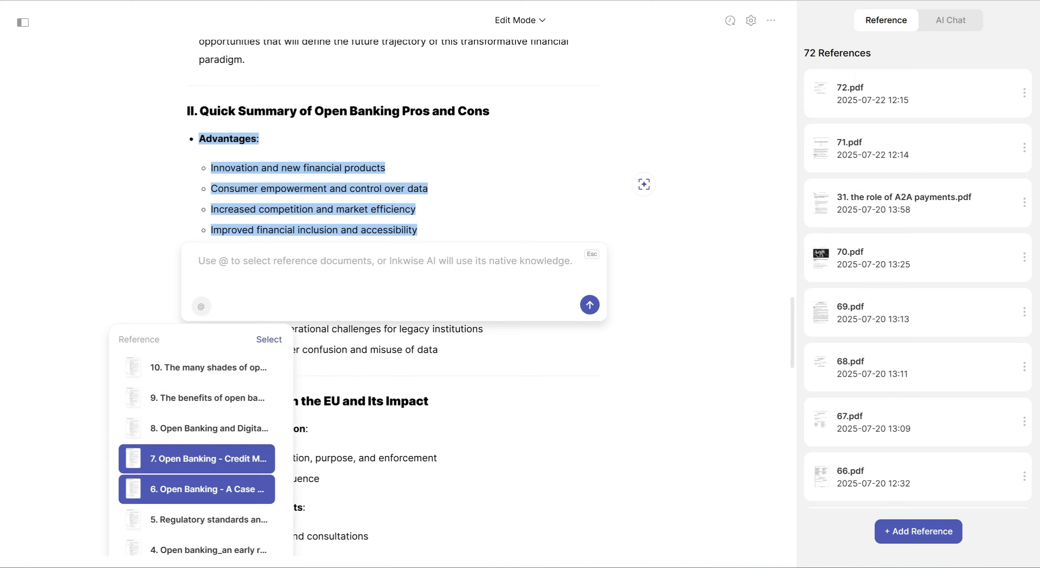
click(197, 428)
click(196, 397)
scroll(197, 447, up, 2)
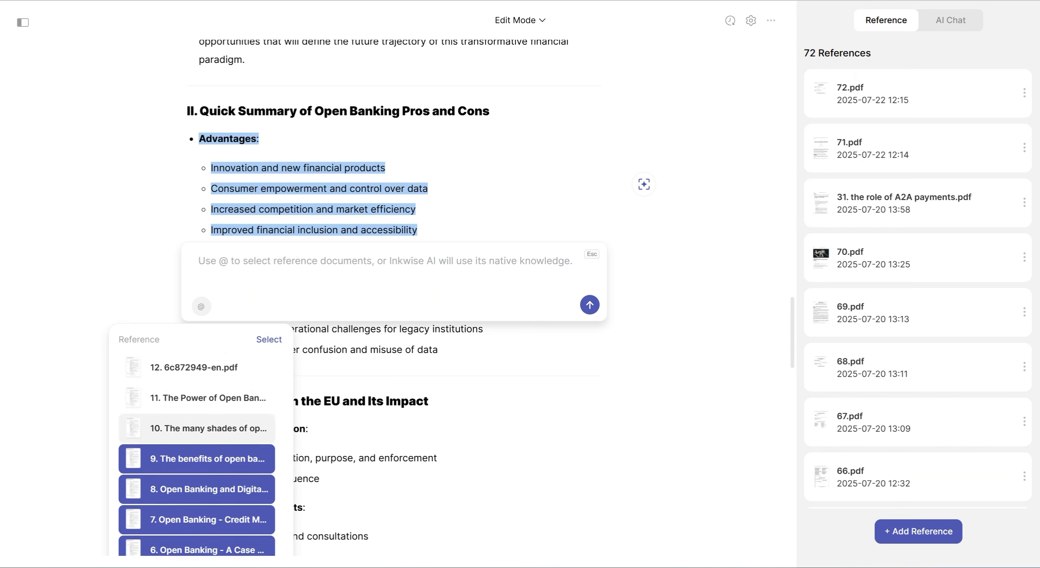
click(197, 429)
click(197, 398)
click(268, 340)
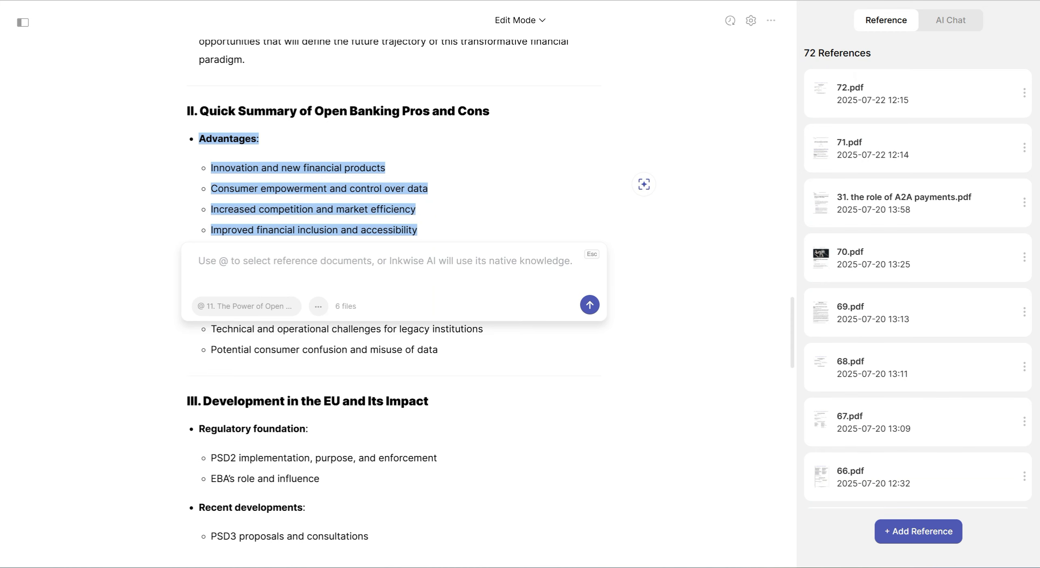
Generate text for the Advantages list from the copied Bluebook citation prompt and add it to the document
key(ctrl+v)
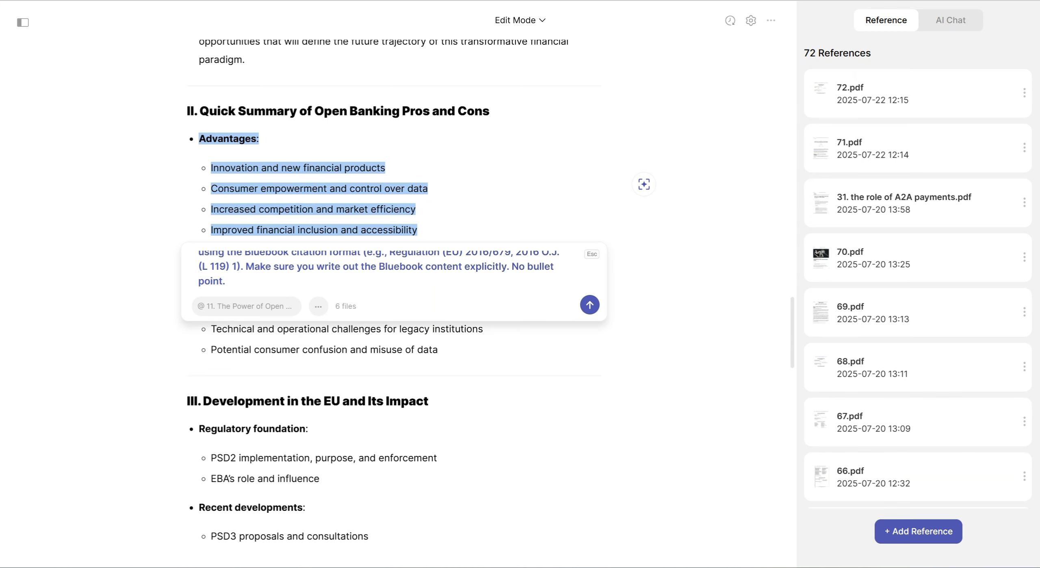
key(Return)
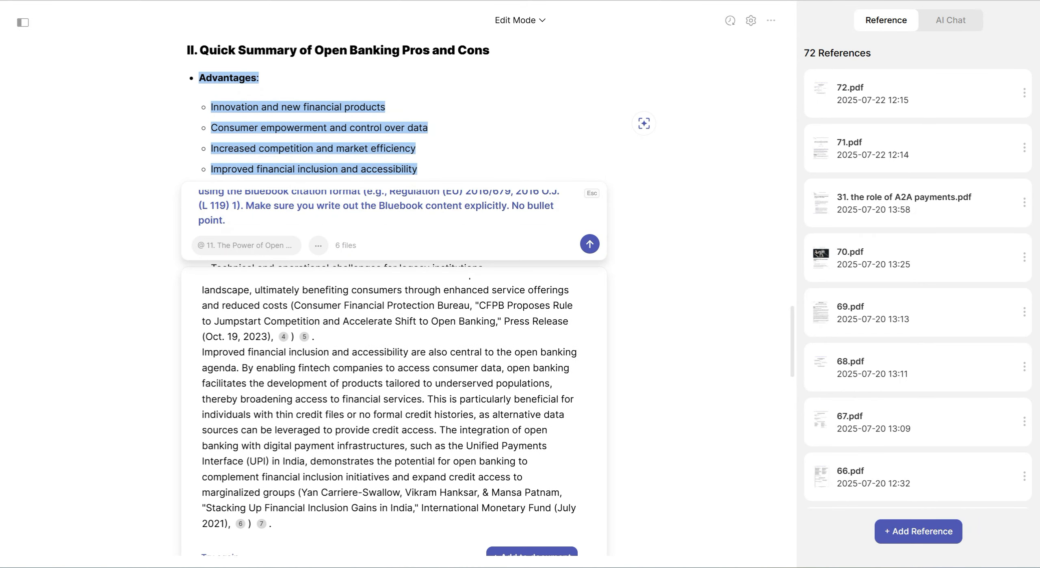
click(532, 437)
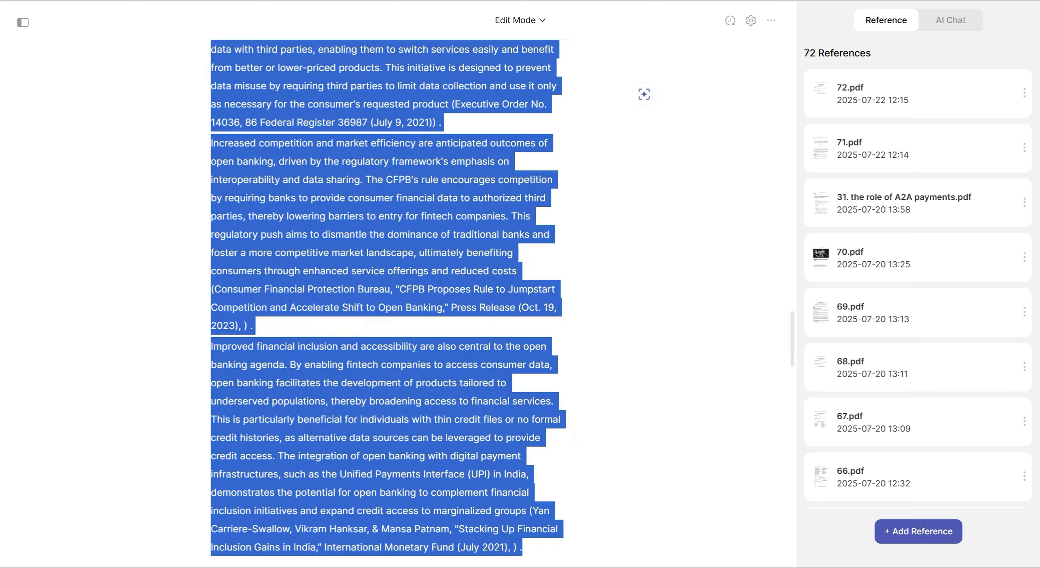
scroll(389, 298, up, 9)
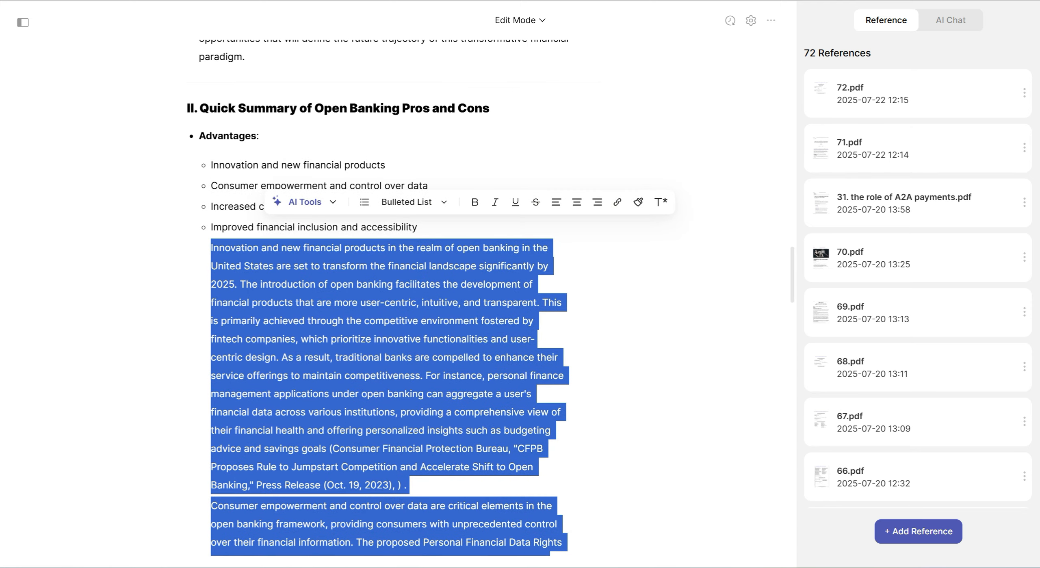
scroll(643, 401, down, 15)
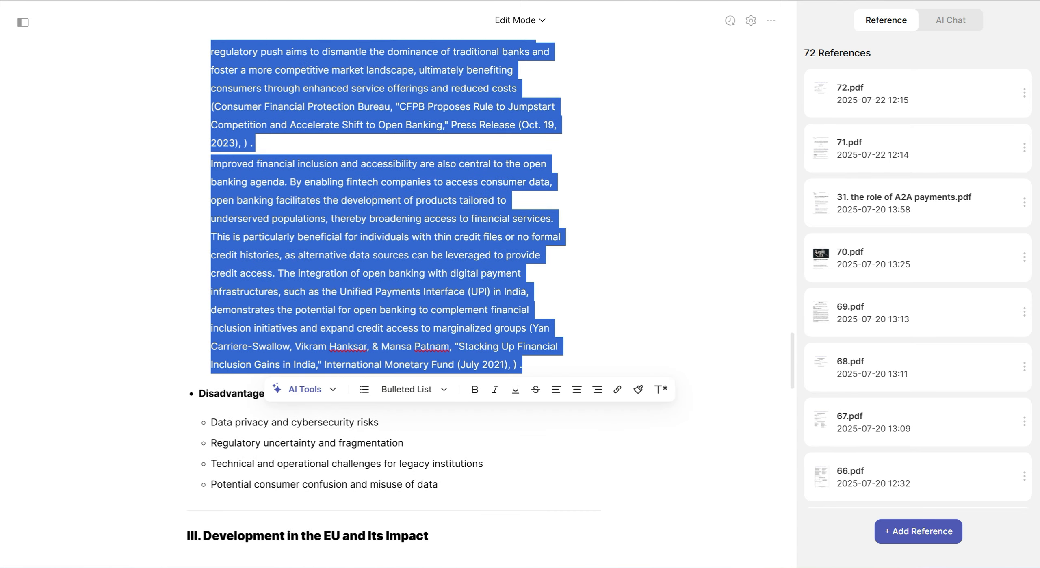
scroll(447, 325, down, 4)
click(447, 331)
Open an AI prompt for section II's Disadvantages heading with its four sub-bullets and deselect the references numbered 6 to 11
drag(443, 304, 198, 211)
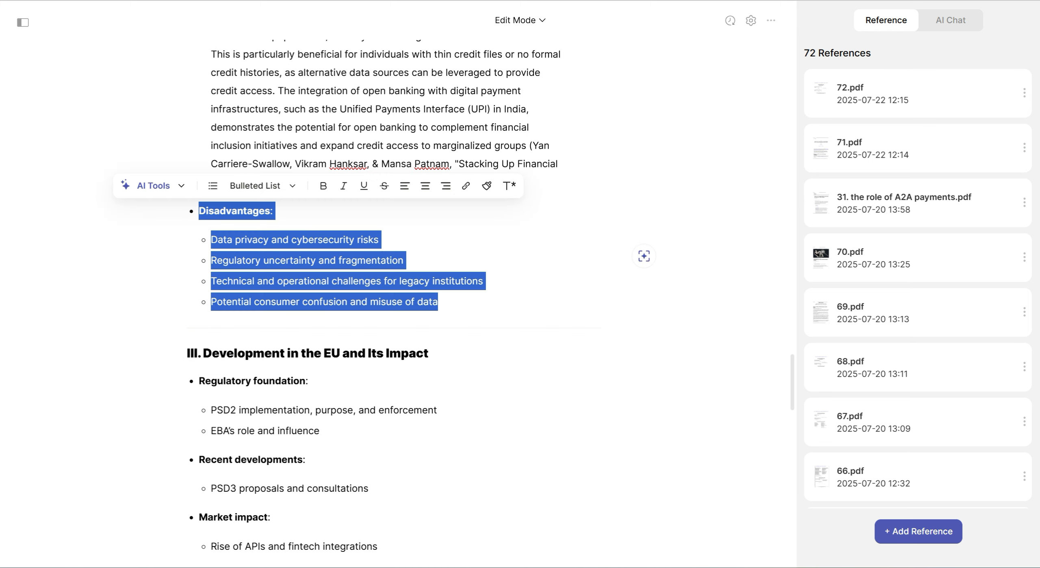
click(153, 186)
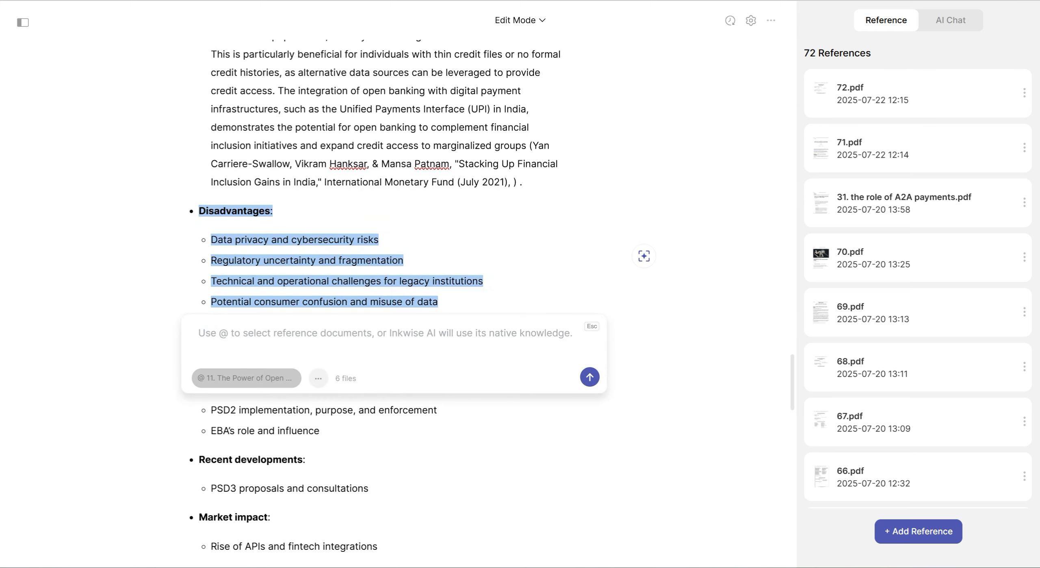
click(246, 378)
scroll(242, 242, down, 3)
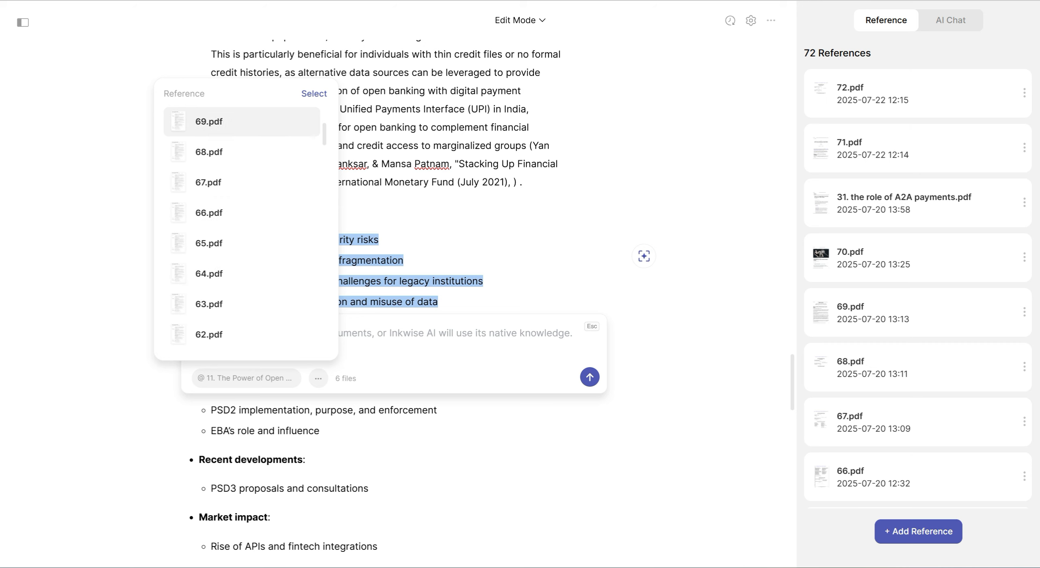
scroll(241, 242, down, 20)
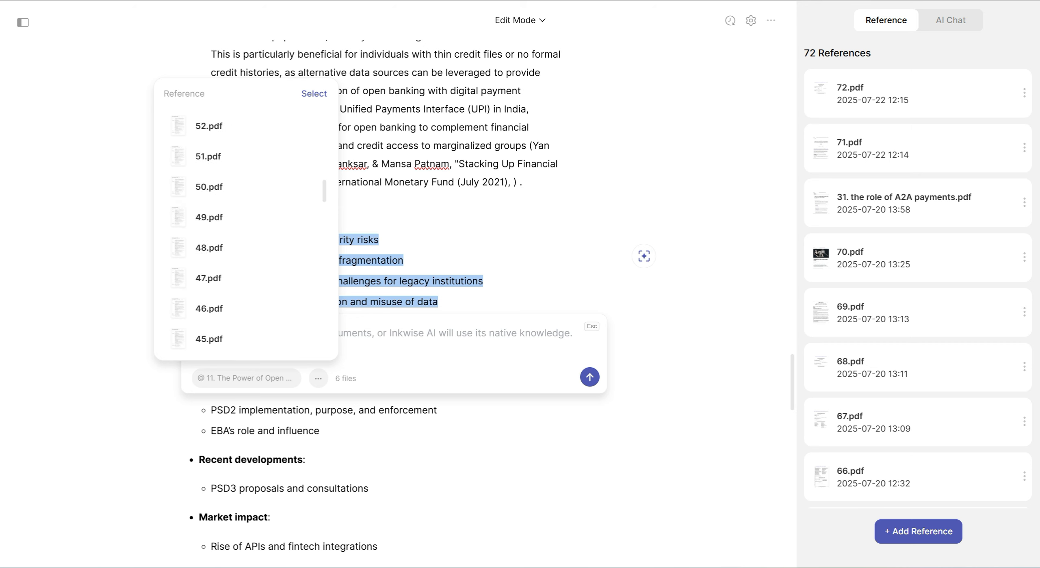
scroll(241, 243, down, 15)
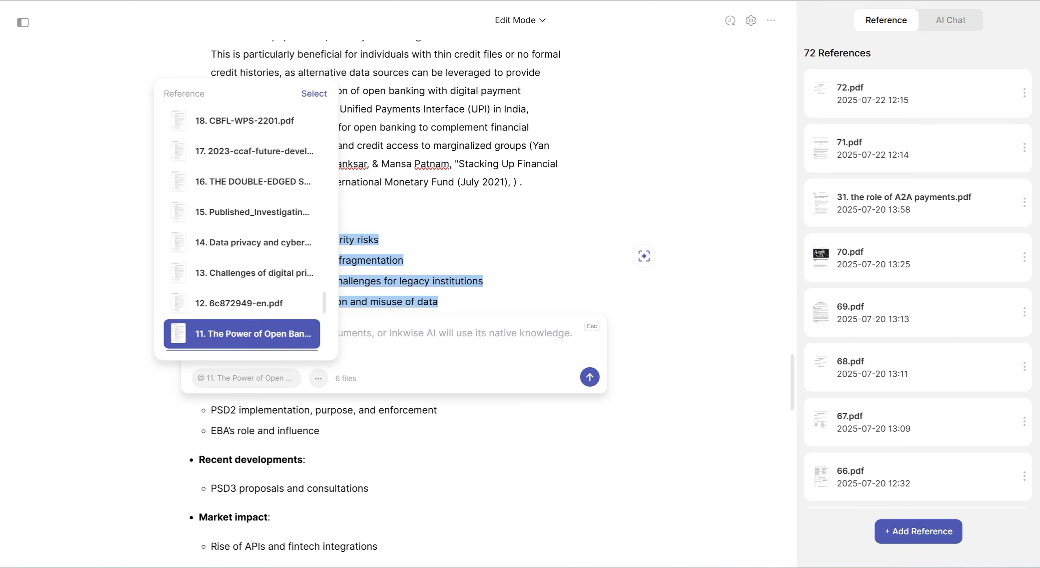
click(242, 304)
click(242, 273)
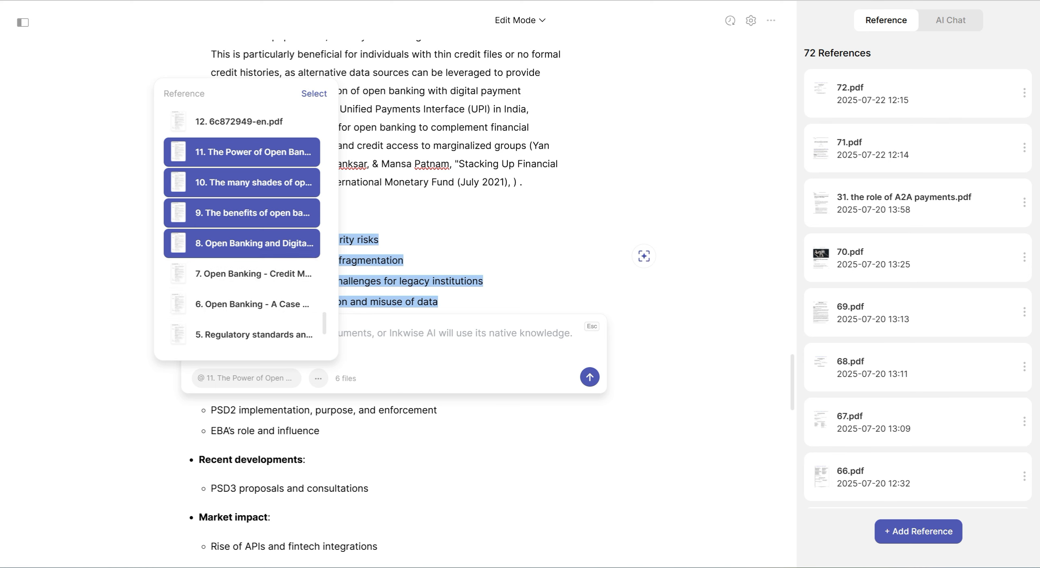
click(242, 243)
click(242, 212)
click(242, 182)
click(242, 151)
Attach the reference documents numbered 12 to 16 to the Disadvantages prompt
scroll(241, 242, up, 3)
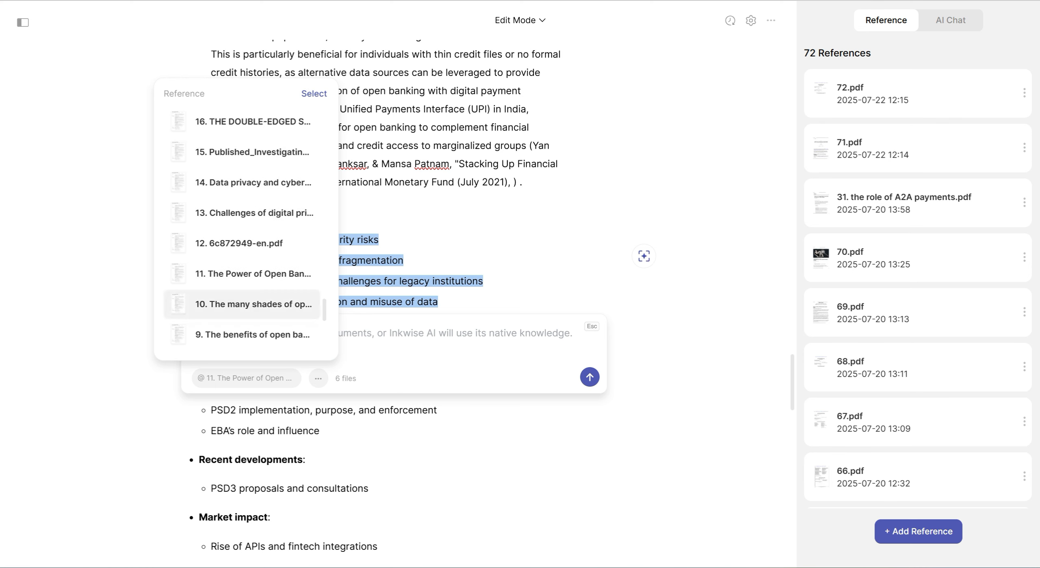
scroll(242, 304, up, 2)
click(242, 304)
click(241, 273)
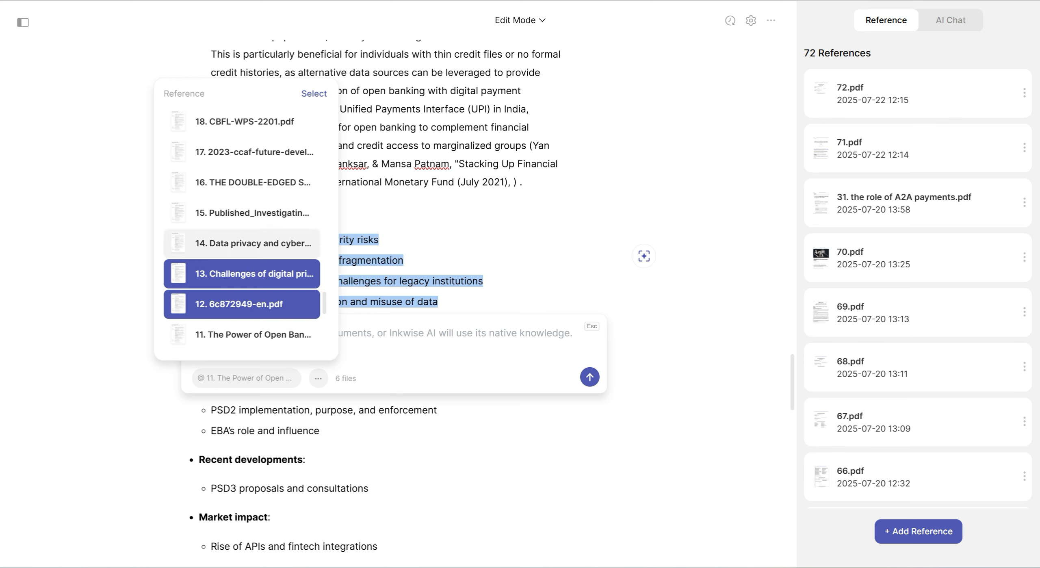
click(241, 243)
click(242, 213)
click(242, 182)
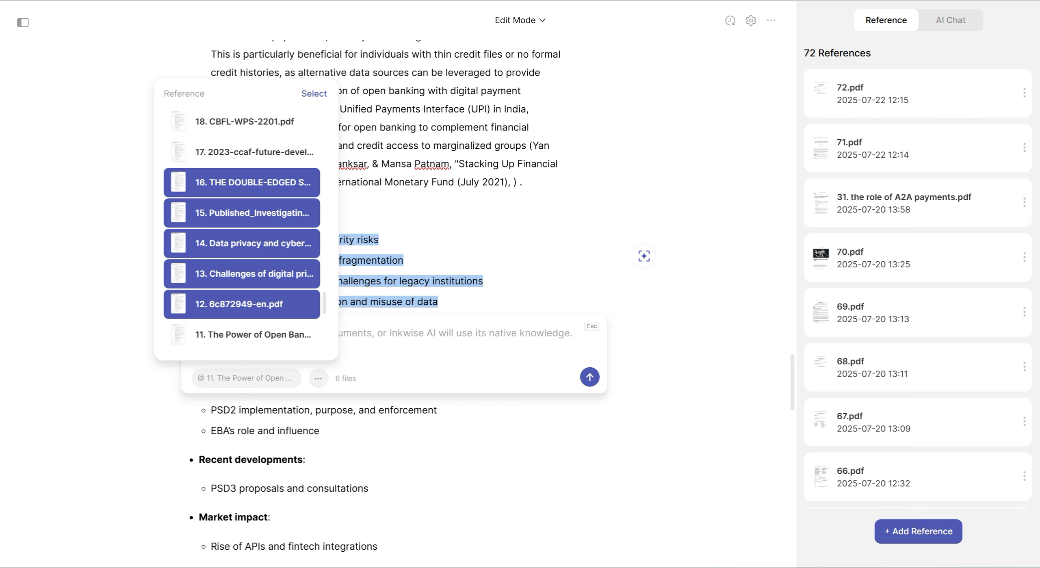
click(314, 94)
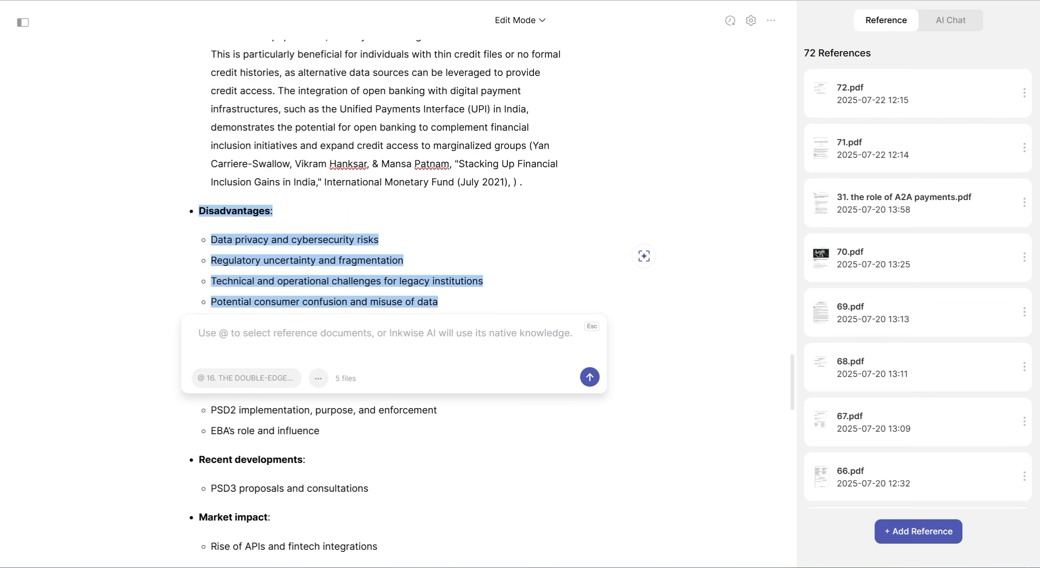
Generate text for the Disadvantages list from the copied prompt and add it to the document
key(super+v)
key(Return)
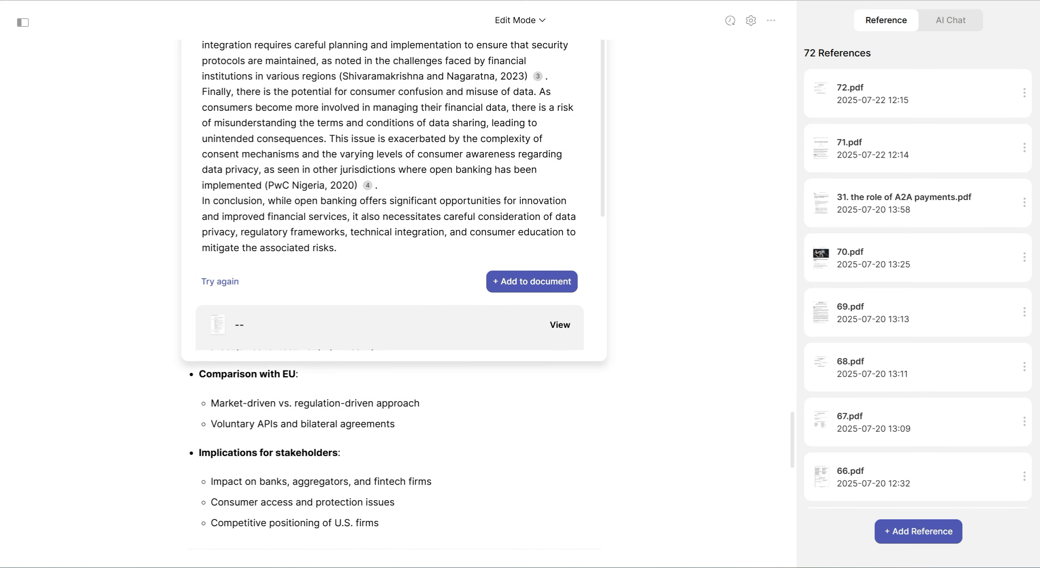
click(531, 282)
scroll(532, 282, up, 8)
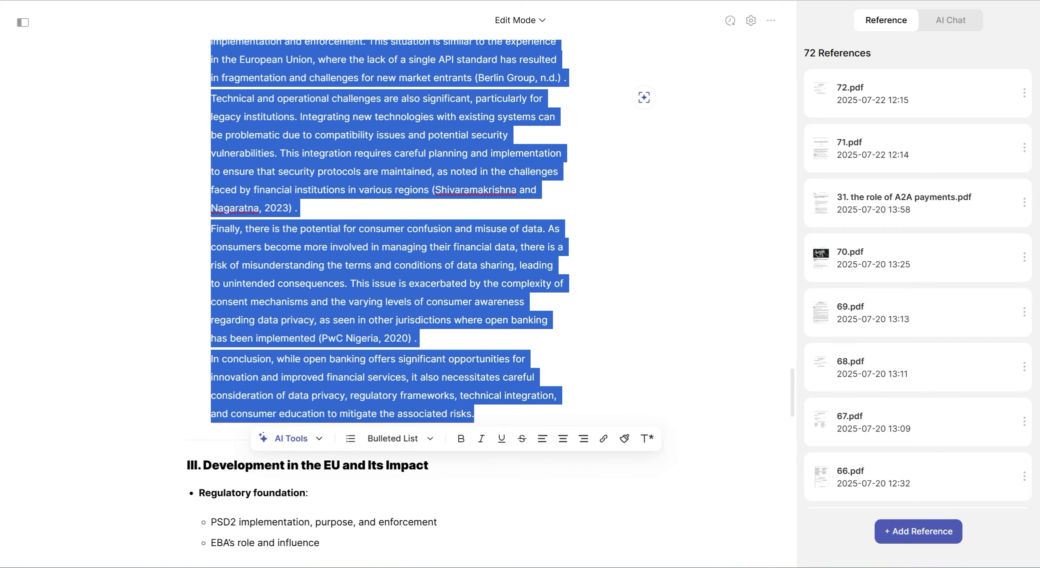
click(431, 359)
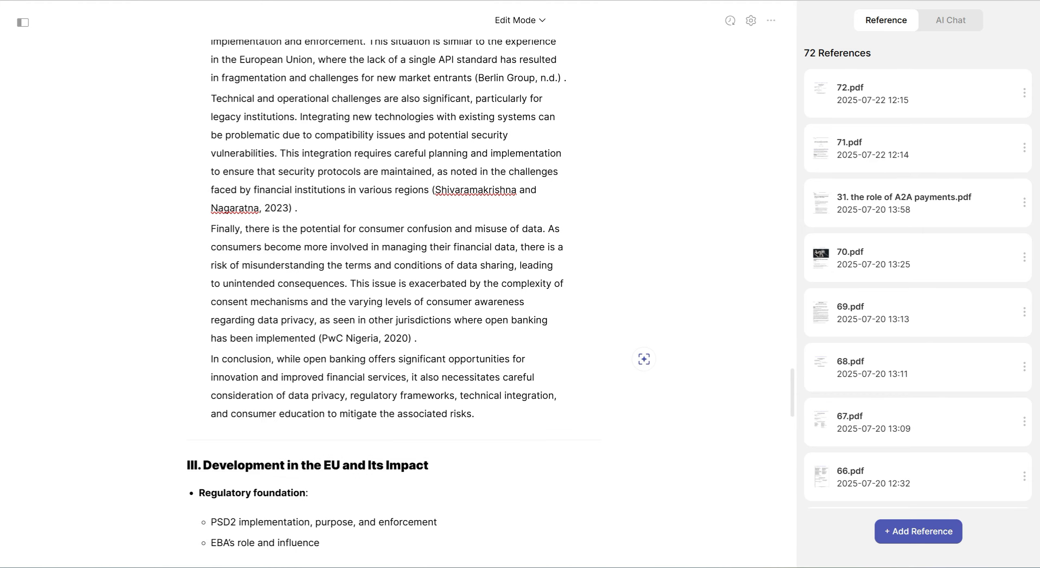
scroll(418, 298, down, 8)
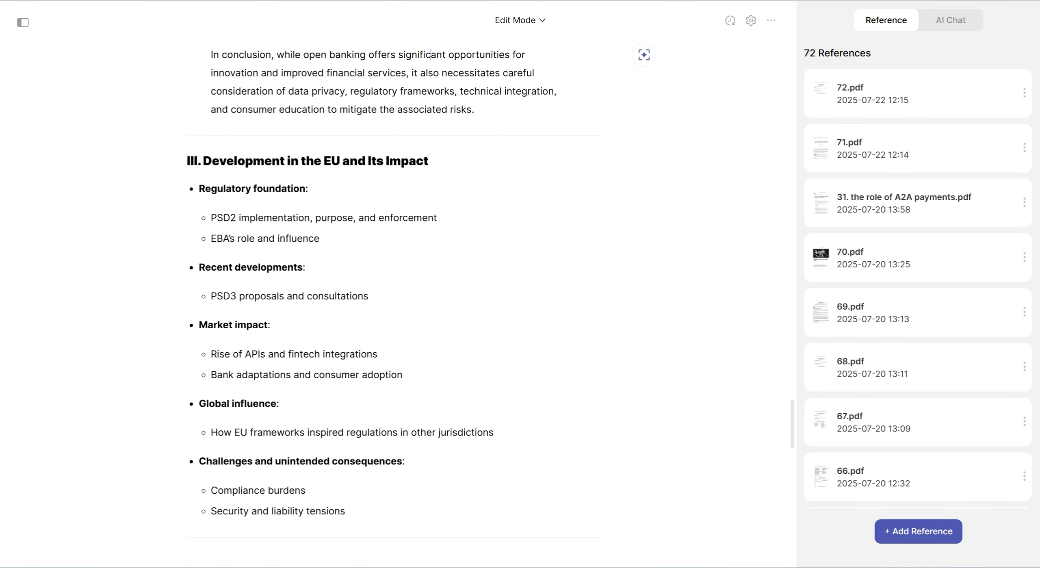
scroll(418, 299, down, 2)
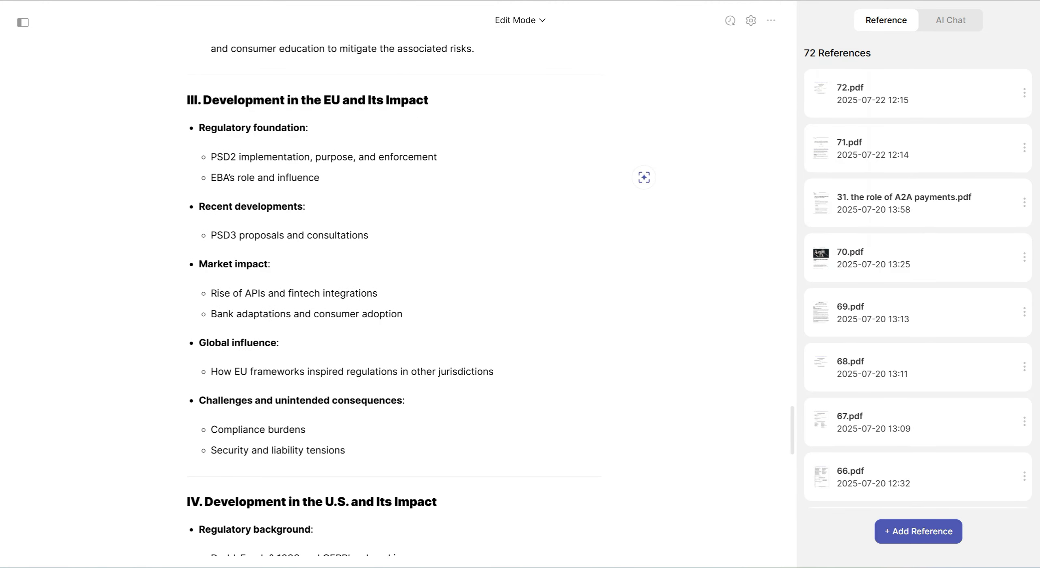
Open an AI prompt in section III below the Regulatory foundation list and deselect the references numbered 12 to 16
click(643, 177)
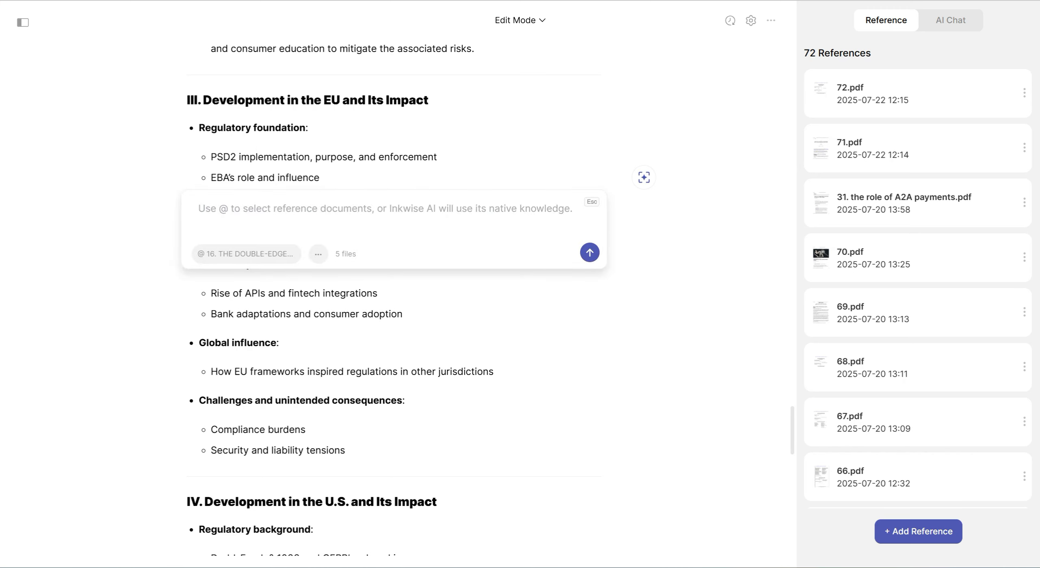
click(246, 254)
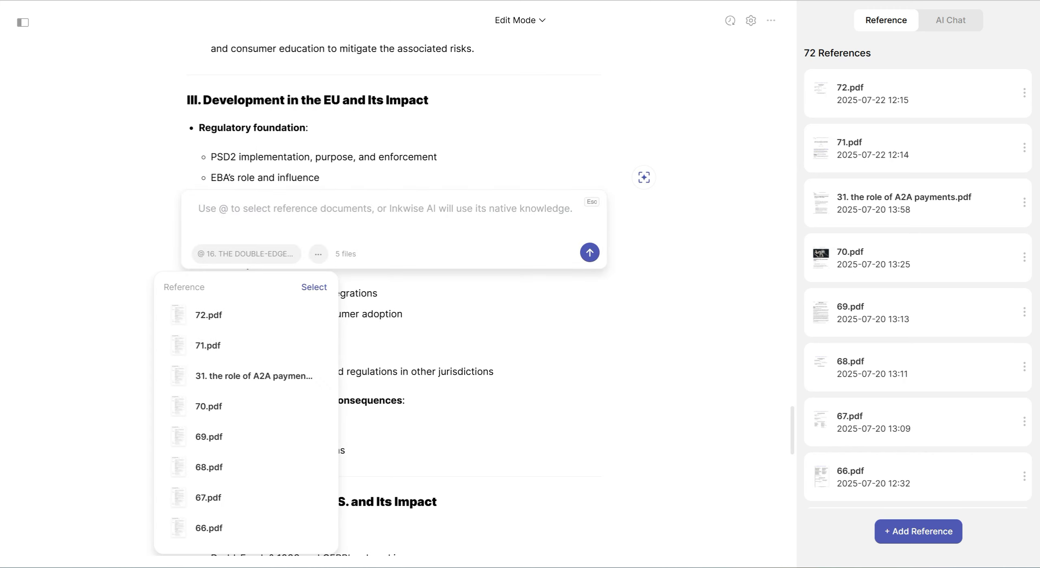
scroll(244, 385, down, 10)
scroll(244, 423, down, 20)
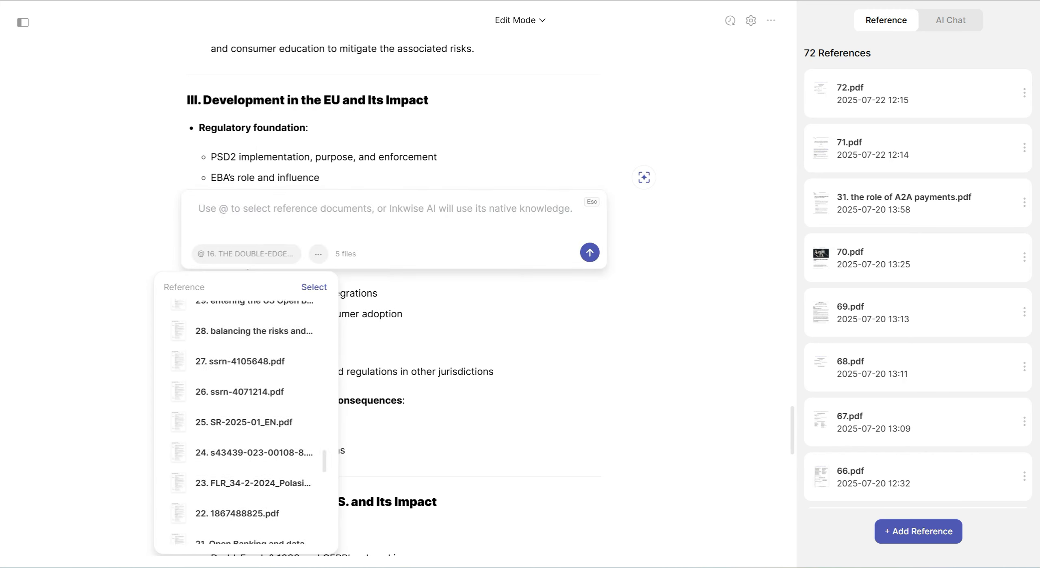
click(243, 437)
click(244, 407)
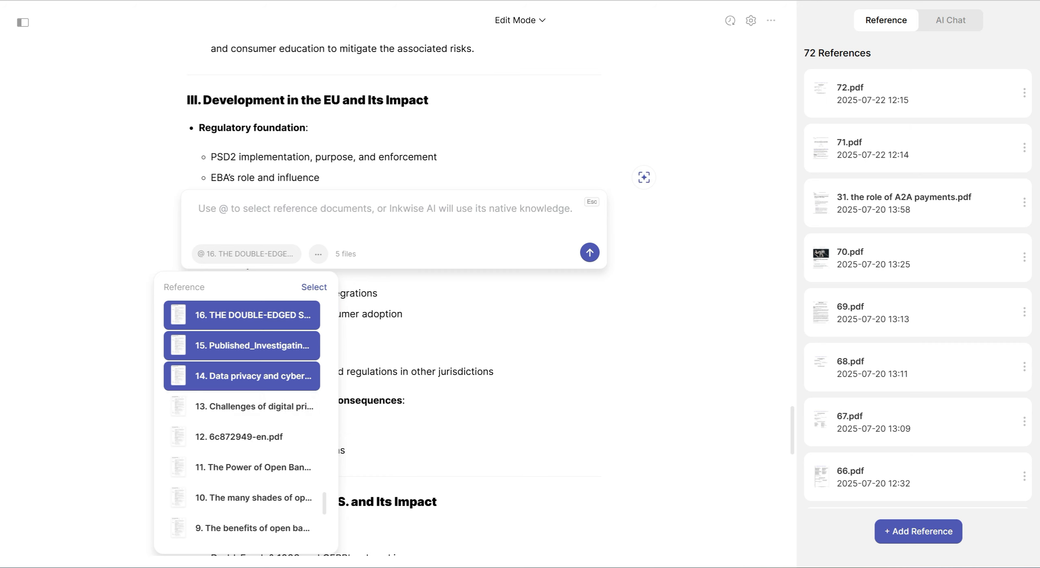
click(244, 377)
click(244, 346)
click(243, 316)
Attach the reference documents numbered 17 to 27 to the section III prompt and dismiss the empty prompt
scroll(243, 422, up, 3)
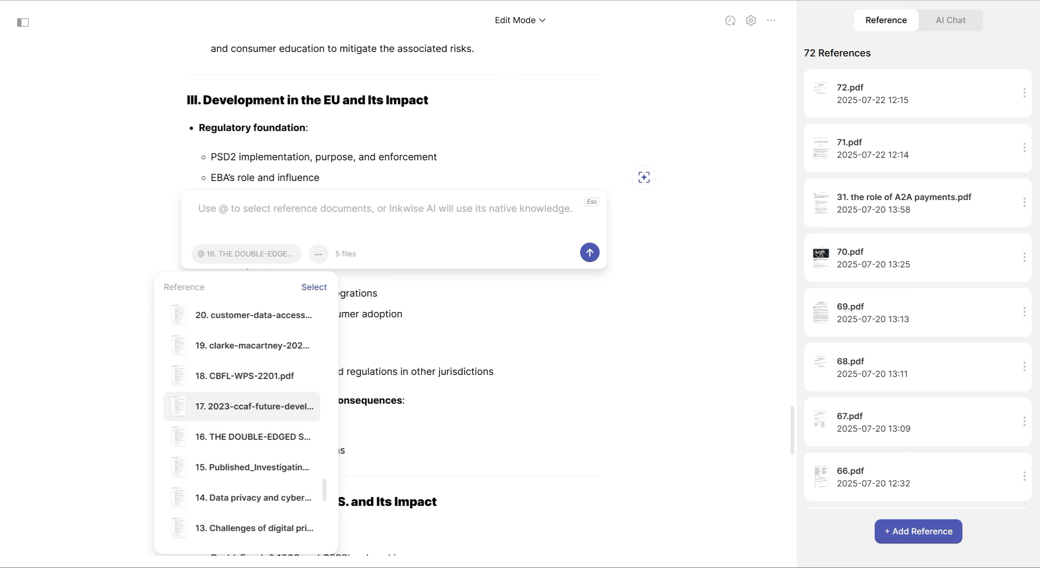
click(243, 406)
click(244, 375)
click(244, 345)
scroll(243, 423, up, 3)
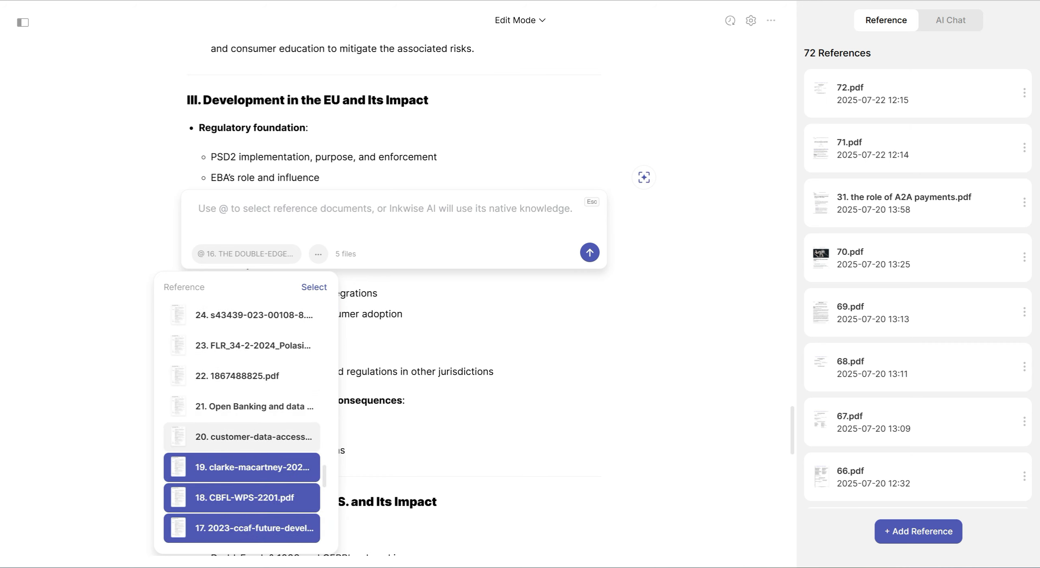
click(244, 436)
click(244, 406)
click(244, 376)
click(244, 345)
scroll(243, 345, up, 2)
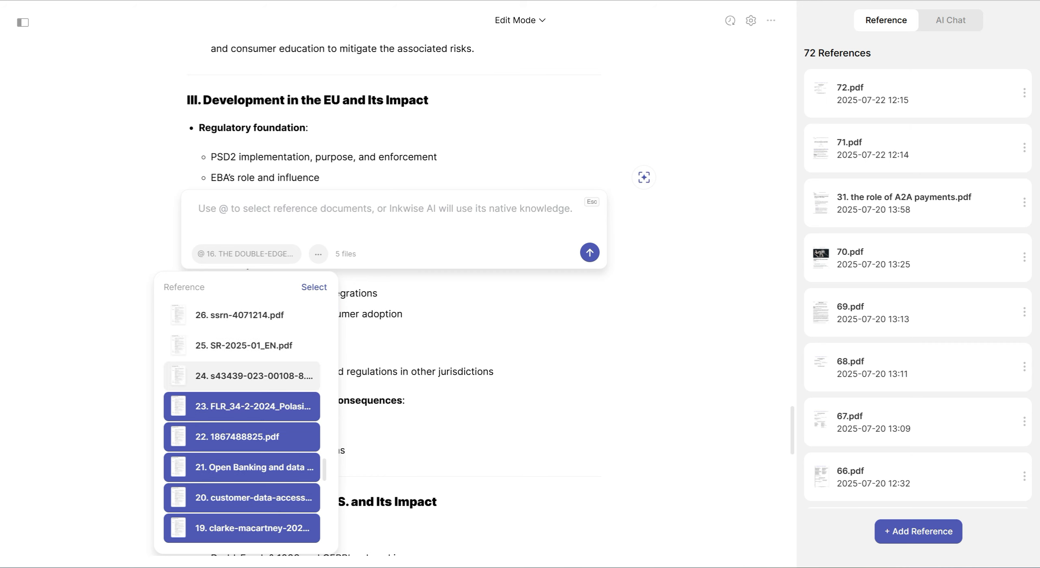
click(243, 376)
click(243, 345)
click(244, 315)
scroll(244, 324, up, 2)
click(244, 345)
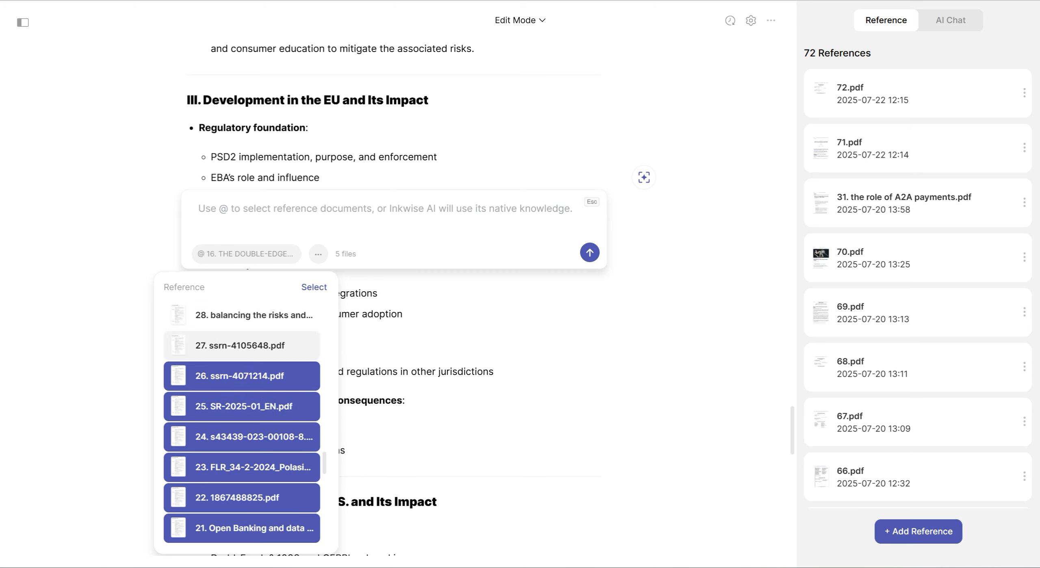
click(314, 287)
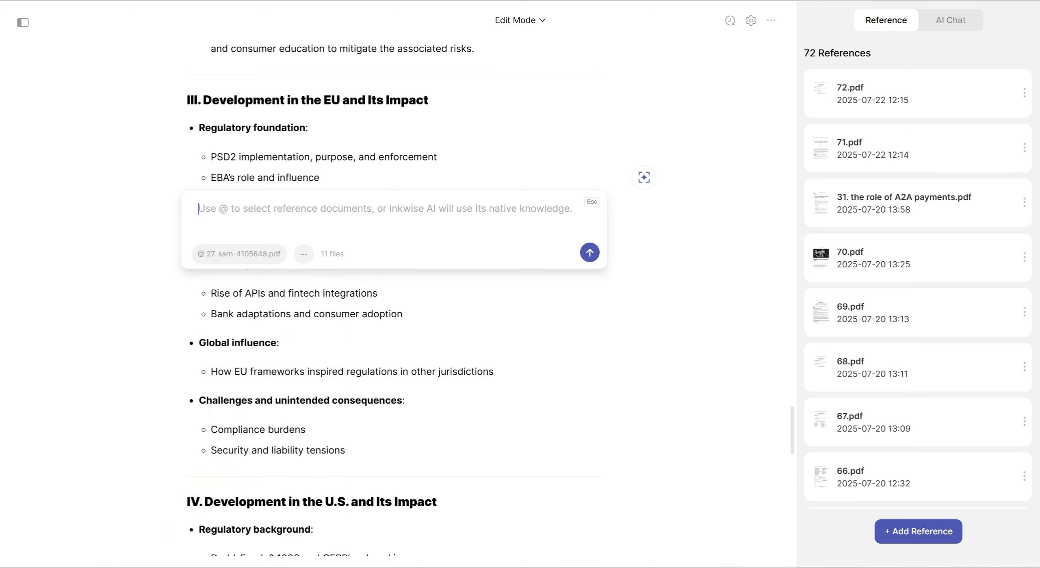
key(Escape)
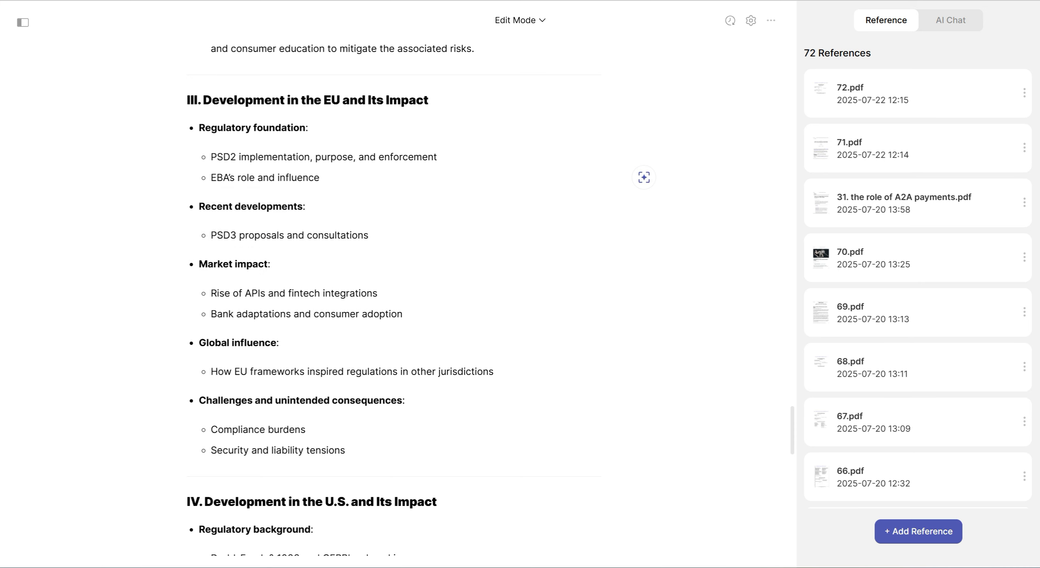
Generate text for section III's title and Regulatory foundation list from the copied Bluebook citation prompt and add it to the document
key(shift+Home)
key(shift+Up)
drag(320, 178, 199, 128)
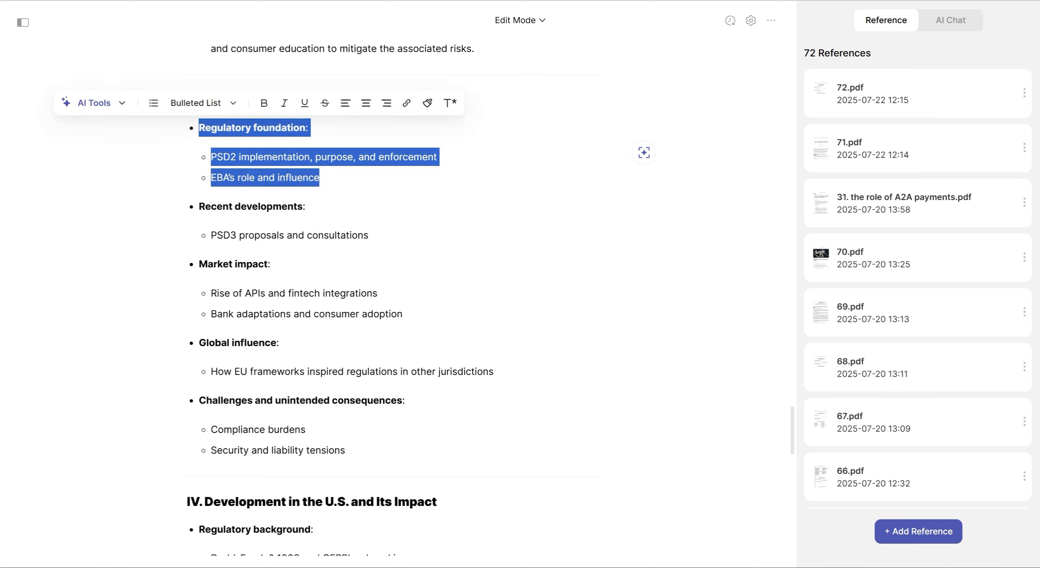
drag(320, 178, 203, 100)
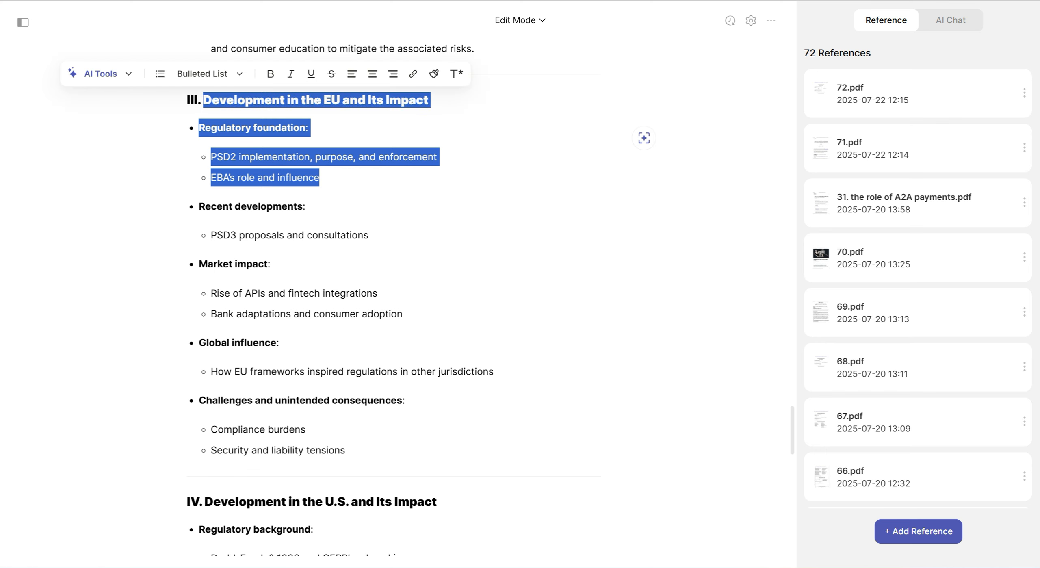
key(ctrl+j)
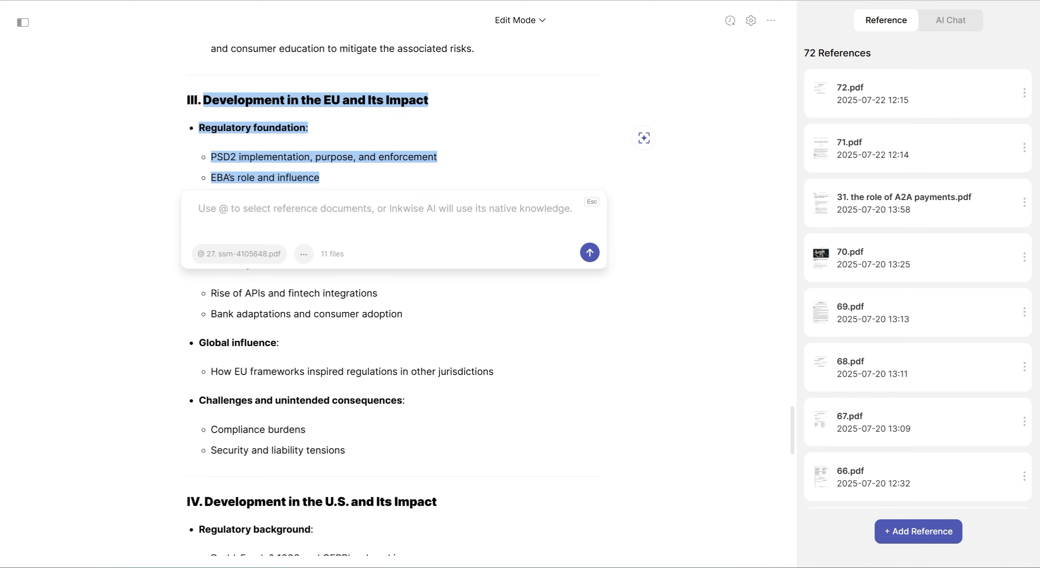
key(ctrl+v)
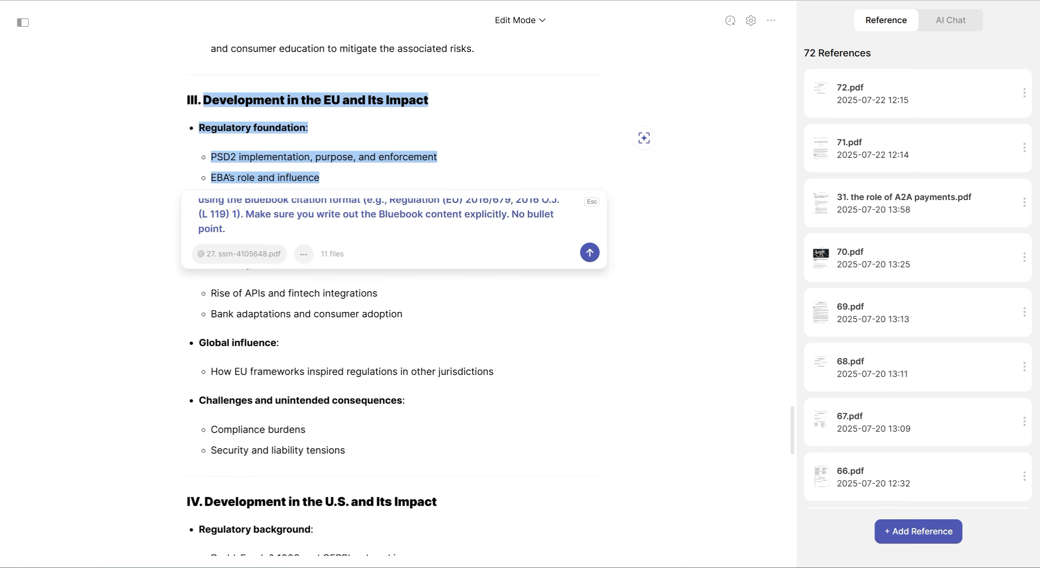
key(Return)
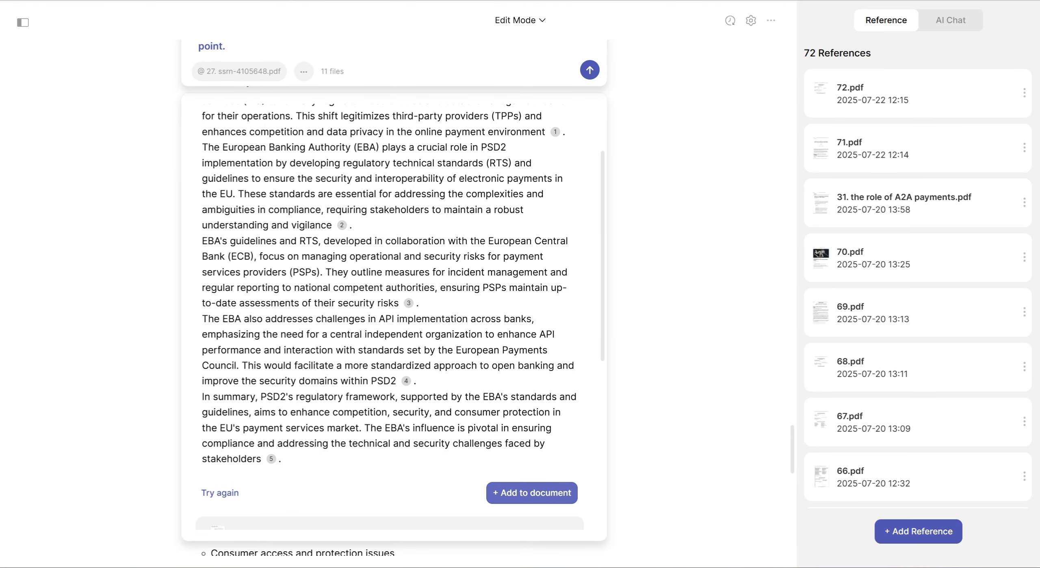
click(531, 492)
scroll(390, 289, up, 5)
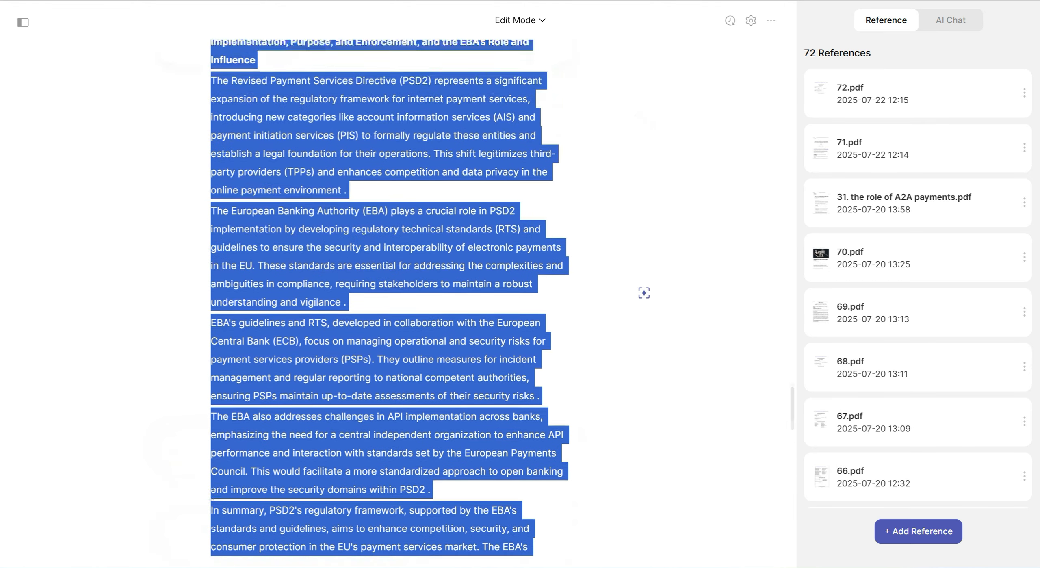
click(390, 289)
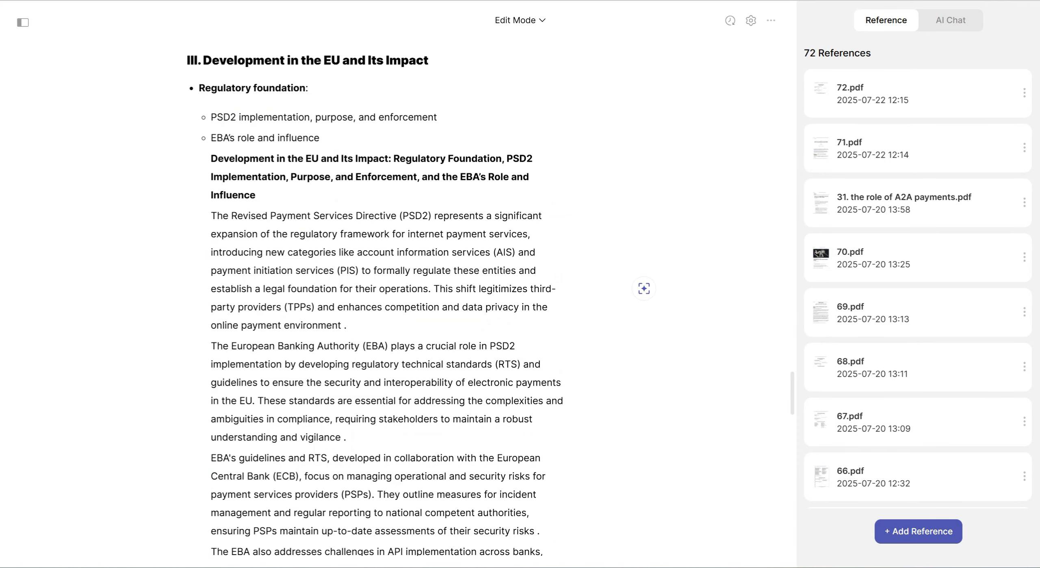
Generate text for the Recent developments bullet on PSD3 proposals from the copied prompt and add it to the document
scroll(387, 289, down, 10)
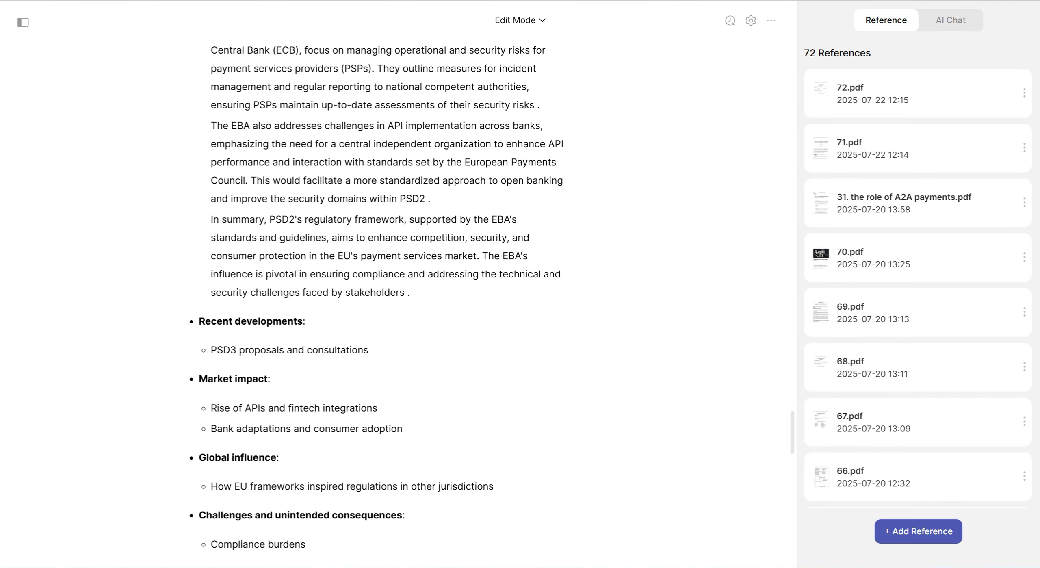
drag(369, 350, 199, 321)
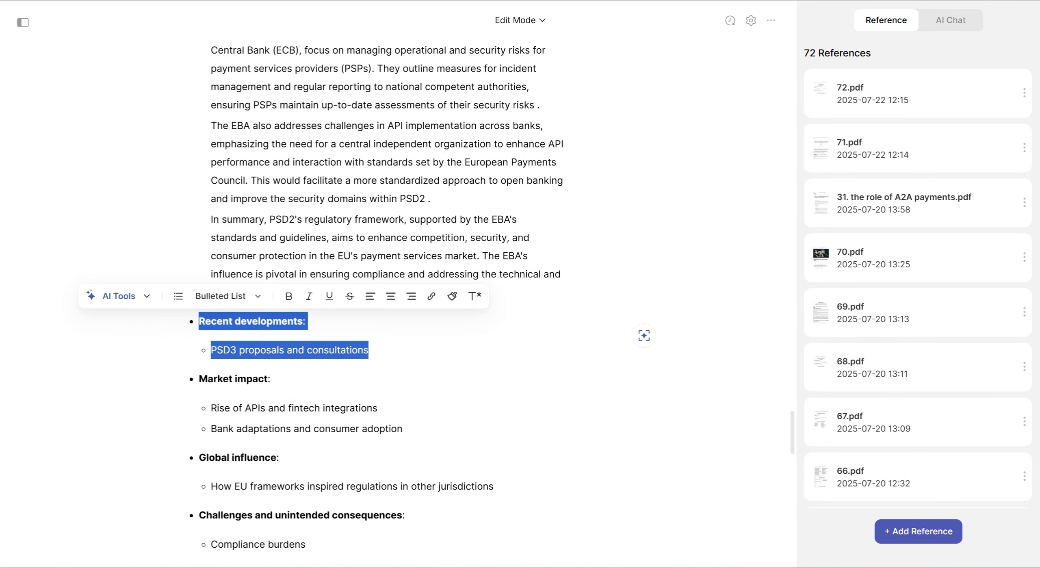
key(ctrl+j)
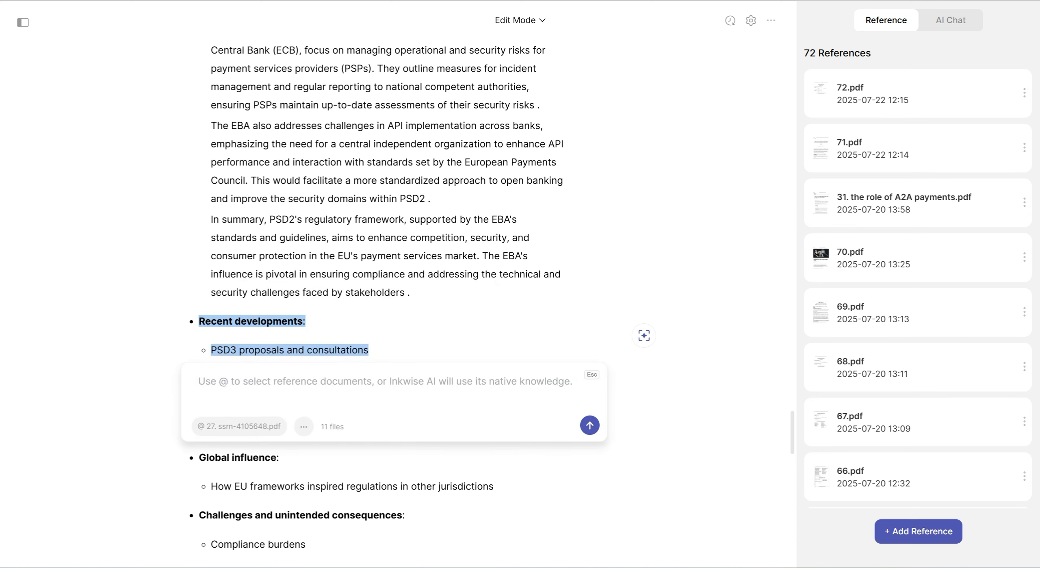
key(ctrl+v)
key(Return)
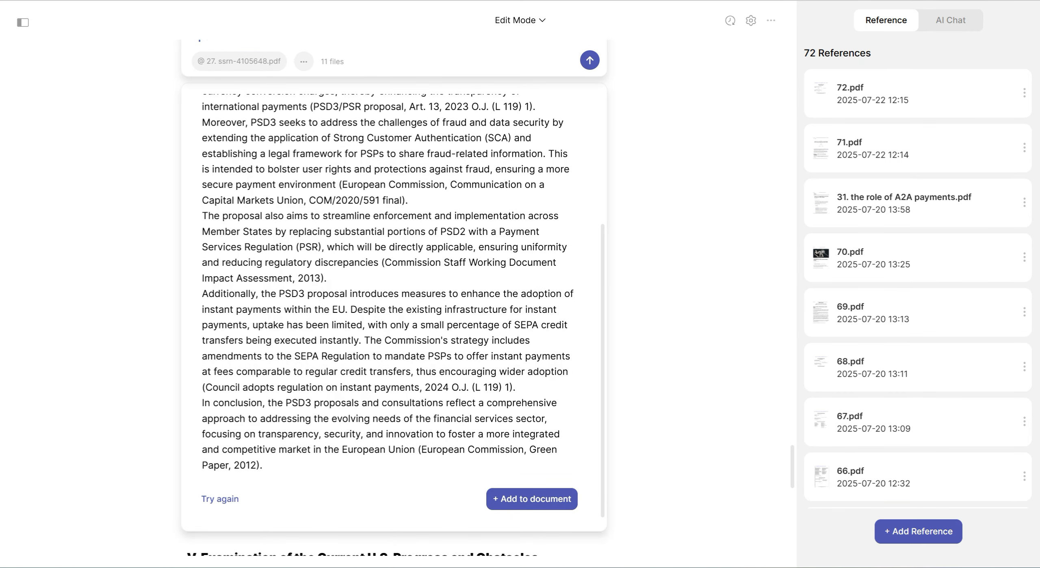
scroll(394, 307, up, 4)
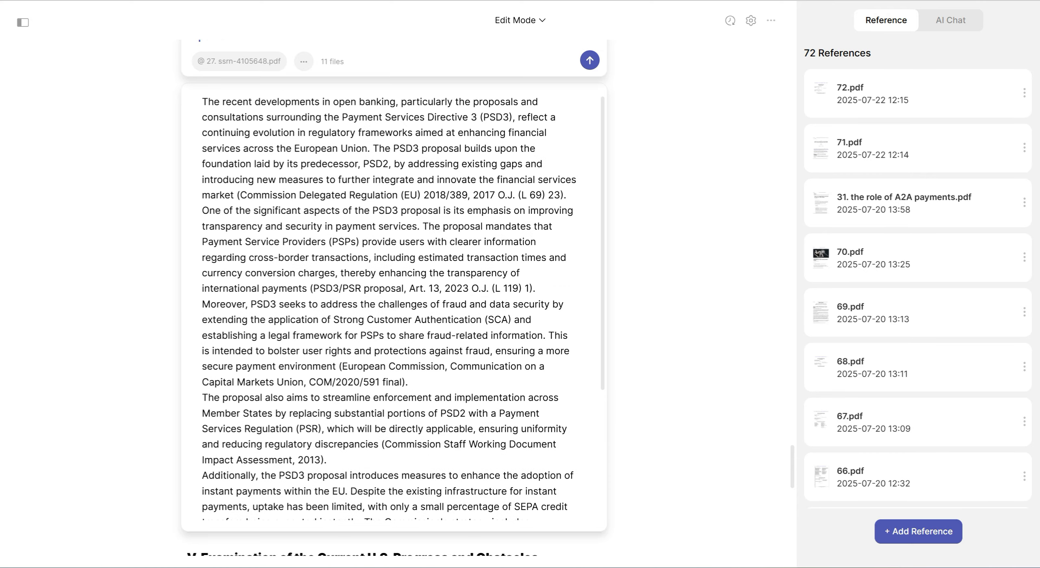
scroll(394, 307, down, 4)
click(532, 499)
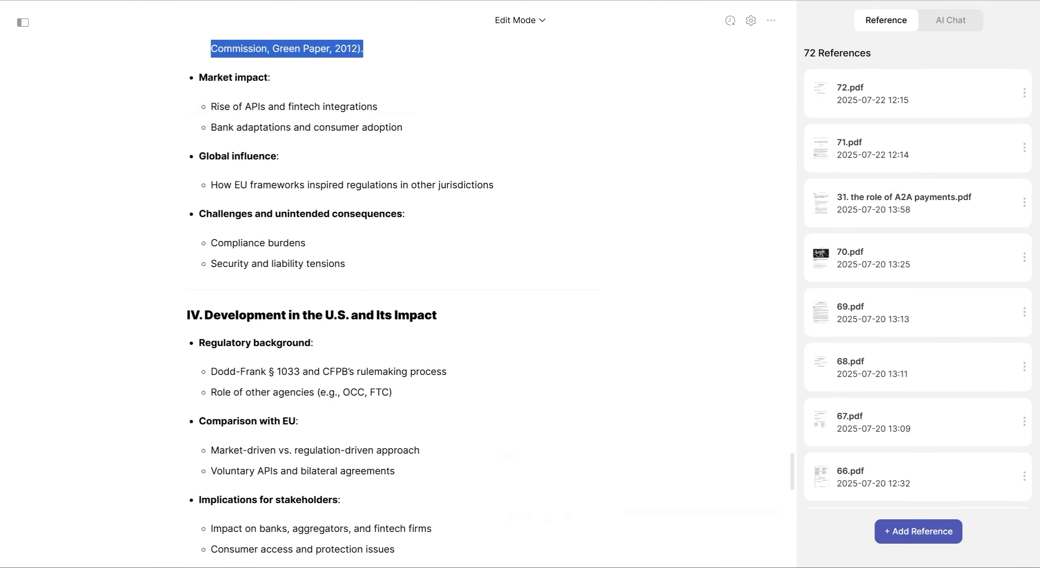
Delete the "In conclusion" paragraph and its empty line from the end of the Recent developments text
scroll(390, 227, up, 3)
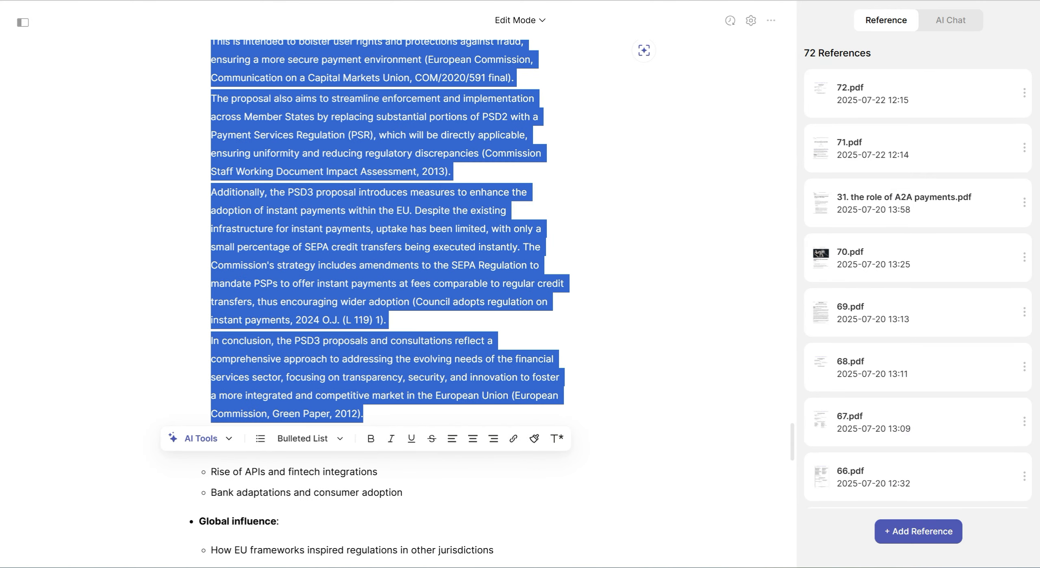
drag(362, 414, 210, 340)
key(BackSpace)
key(BackSpace)
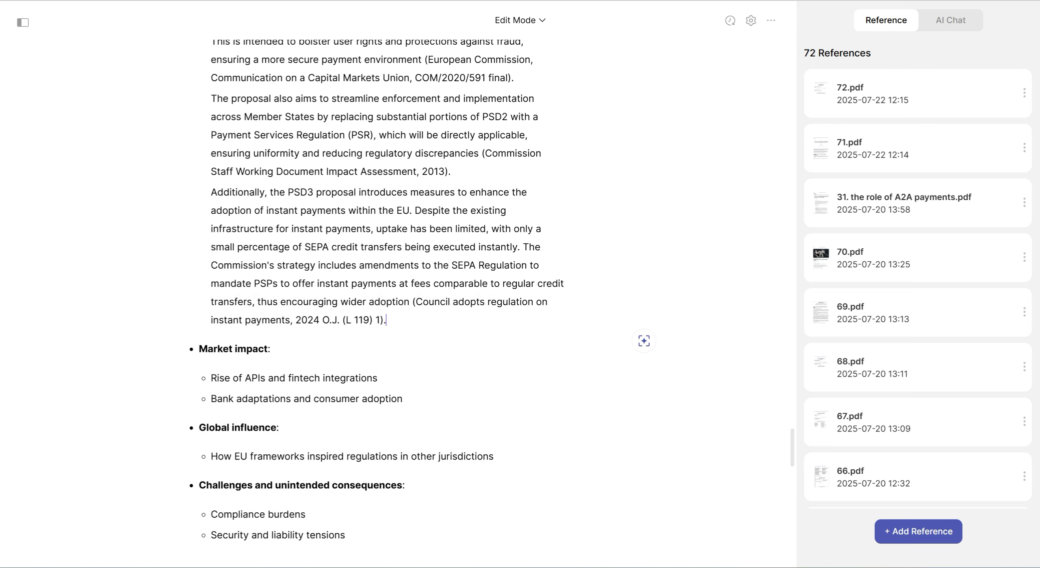
Generate text for the Market impact heading and its two sub-bullets from the copied prompt and add it to the document
drag(403, 399, 199, 349)
key(ctrl+j)
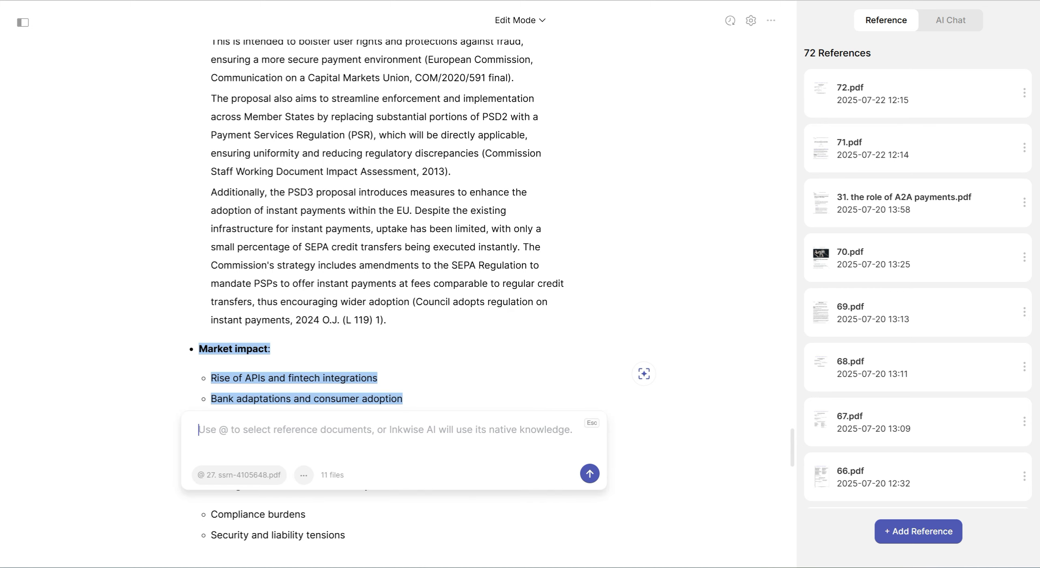
key(ctrl+v)
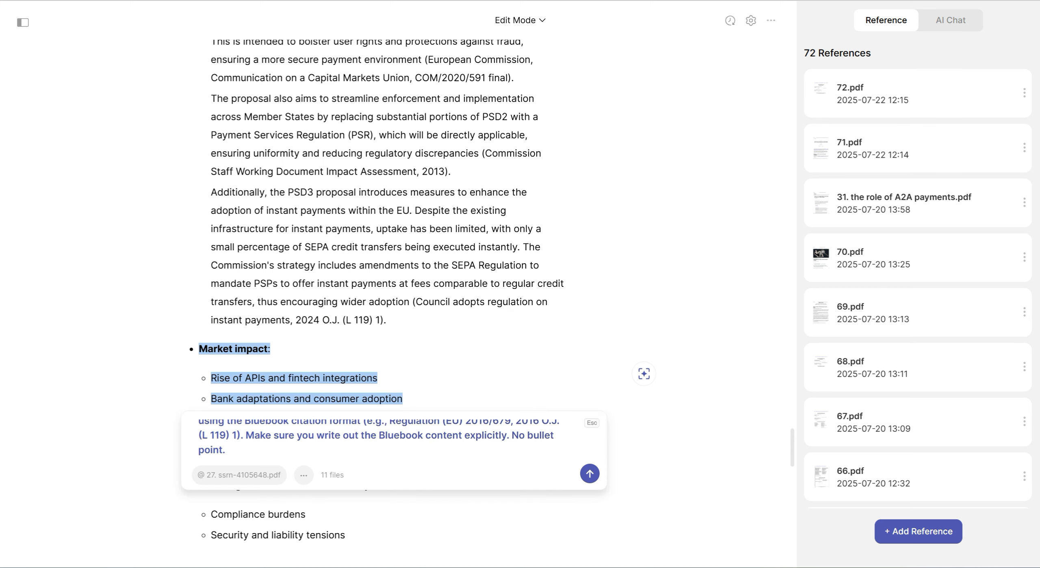
key(Return)
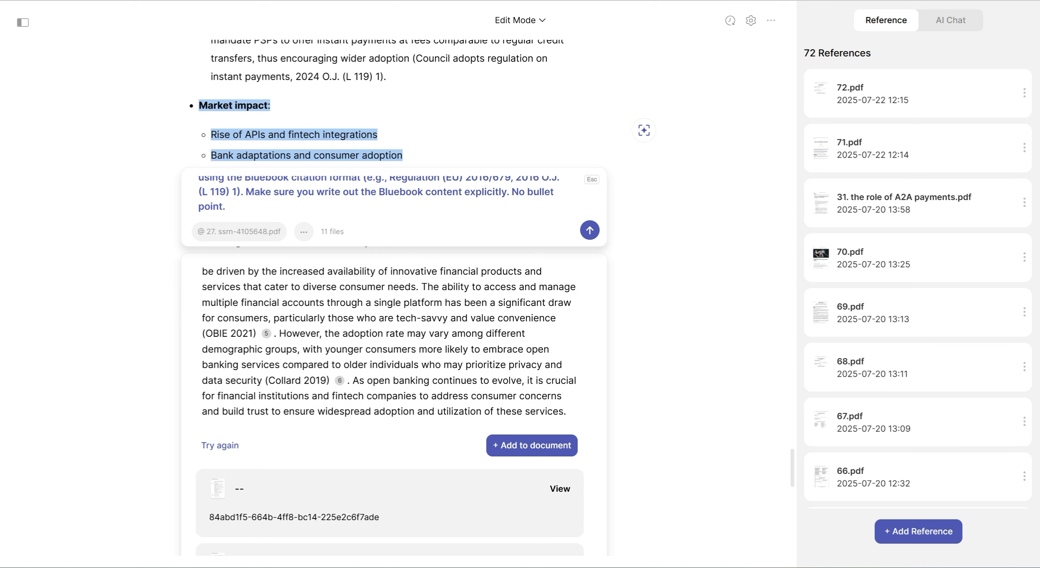
click(531, 445)
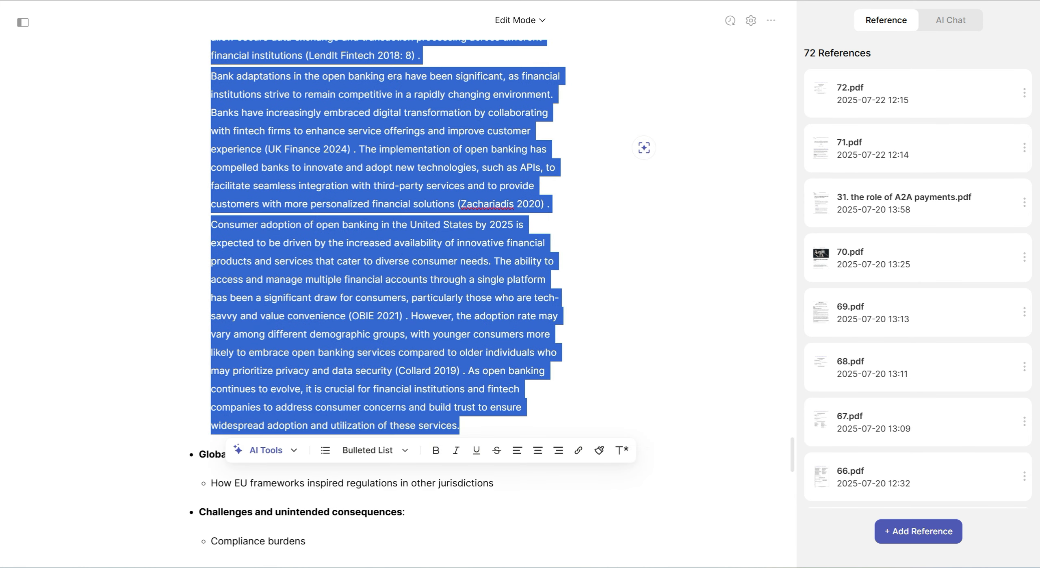
Delete the closing sentence starting "As open banking continues to evolve" and the stray space before the period after the 2019 citation
click(467, 334)
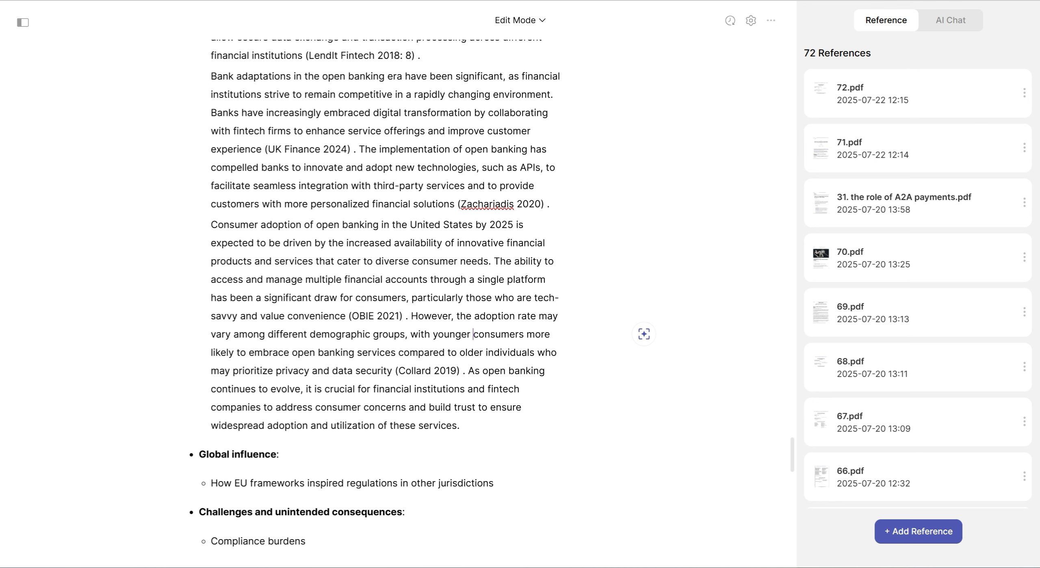
key(shift+Down)
key(shift+Down)
key(shift+Down)
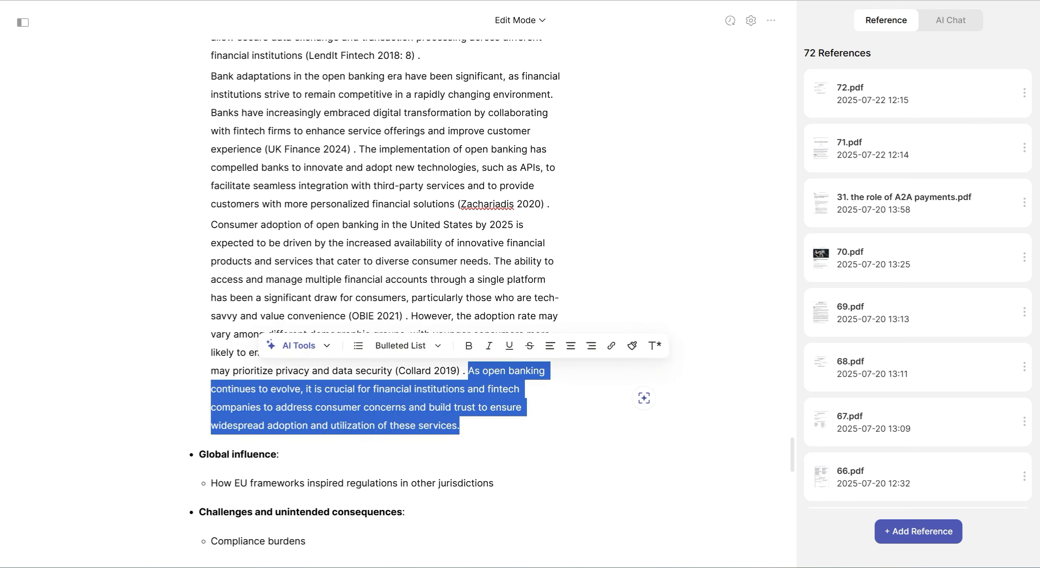
key(BackSpace)
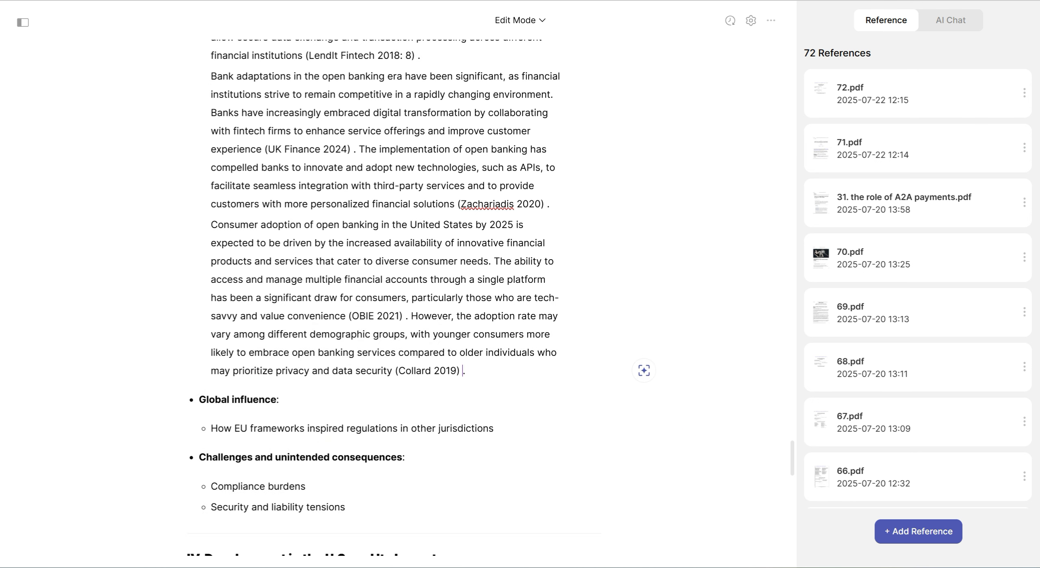
key(BackSpace)
Generate text for the Global influence heading and its sub-bullet from the copied prompt and add it to the document
click(211, 428)
drag(494, 428, 195, 399)
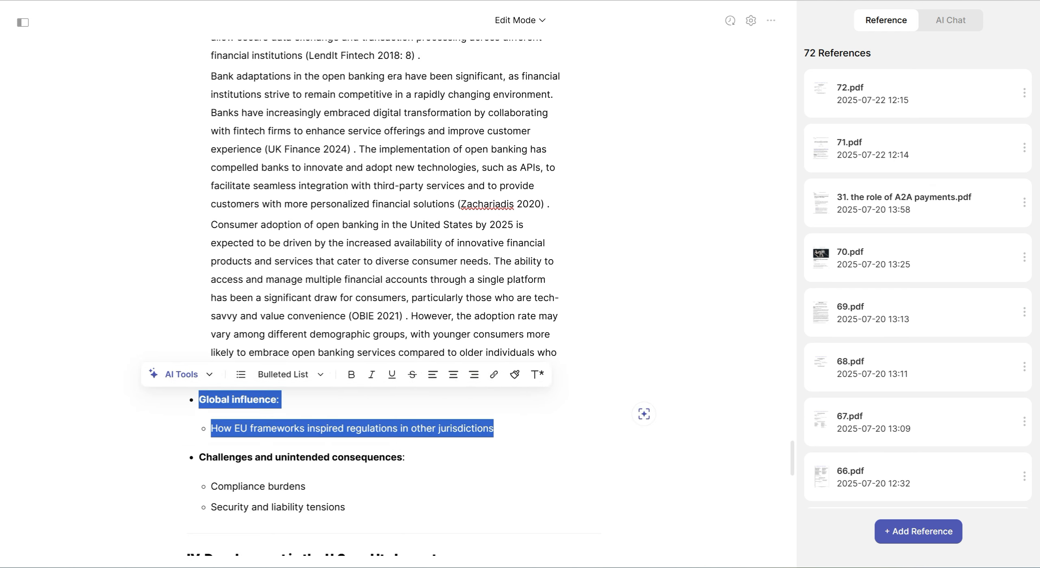
scroll(390, 300, down, 1)
click(181, 313)
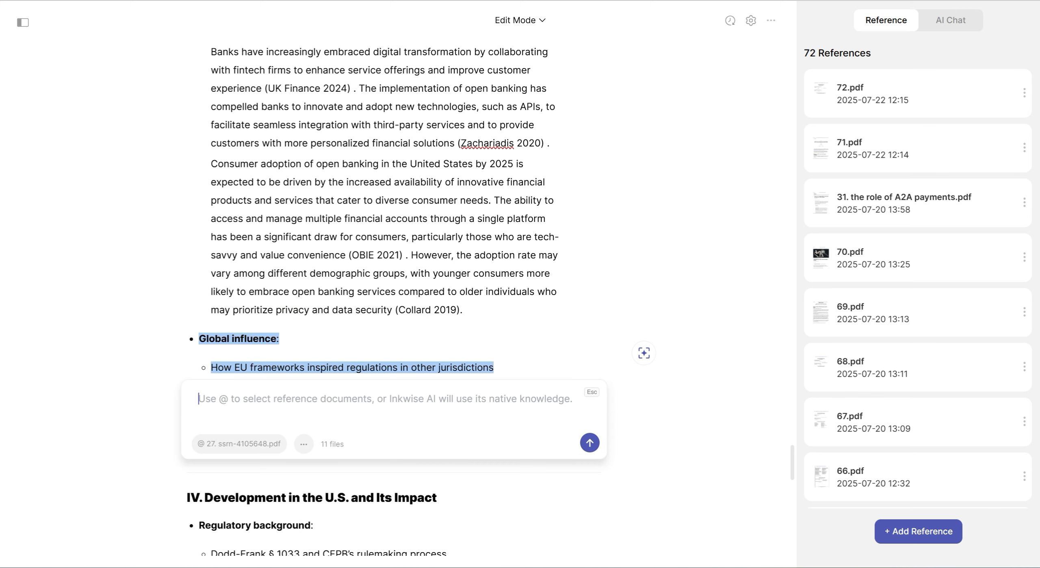
key(ctrl+v)
key(Return)
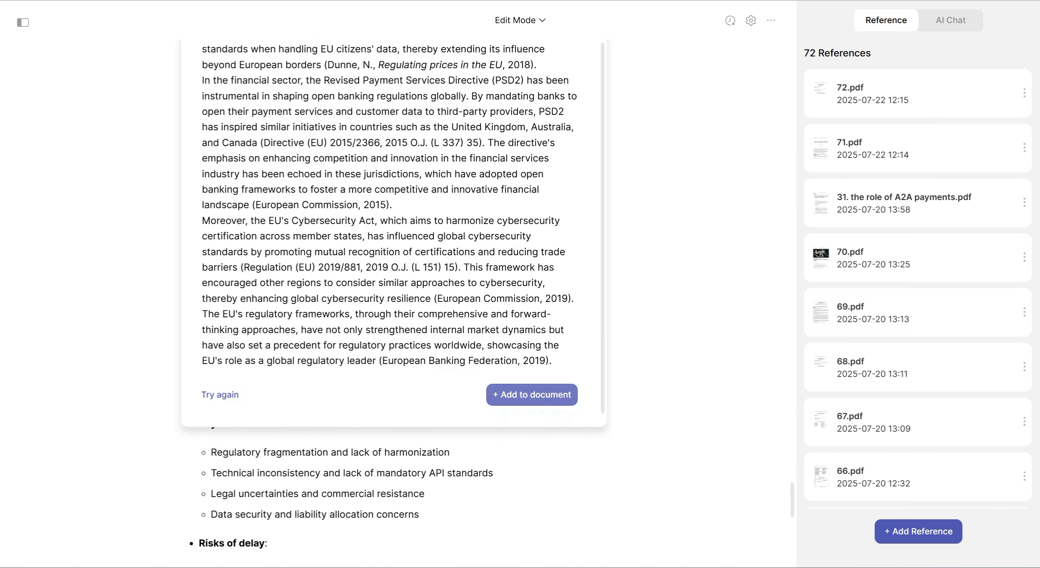
click(531, 394)
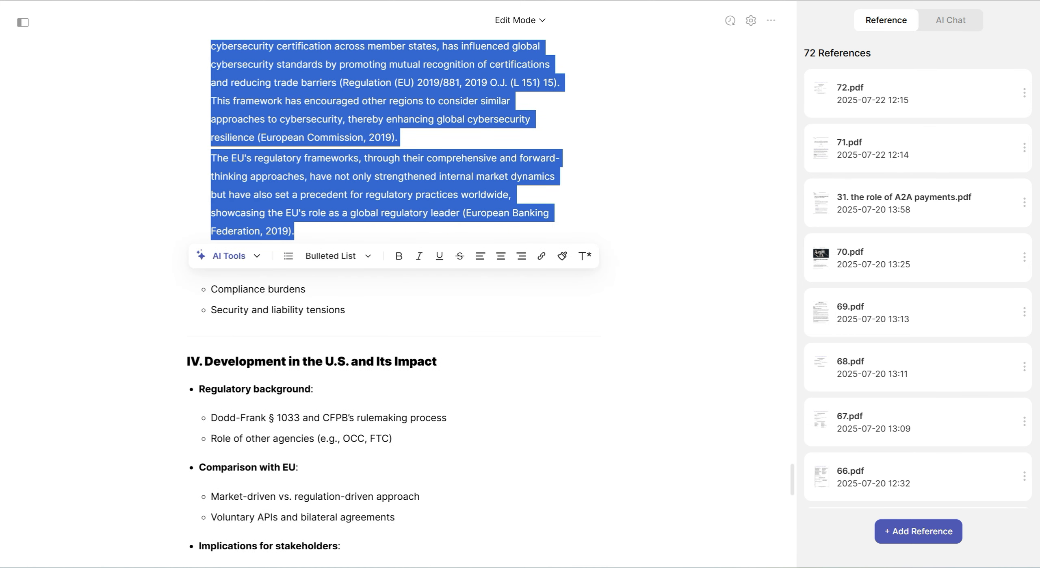
click(581, 213)
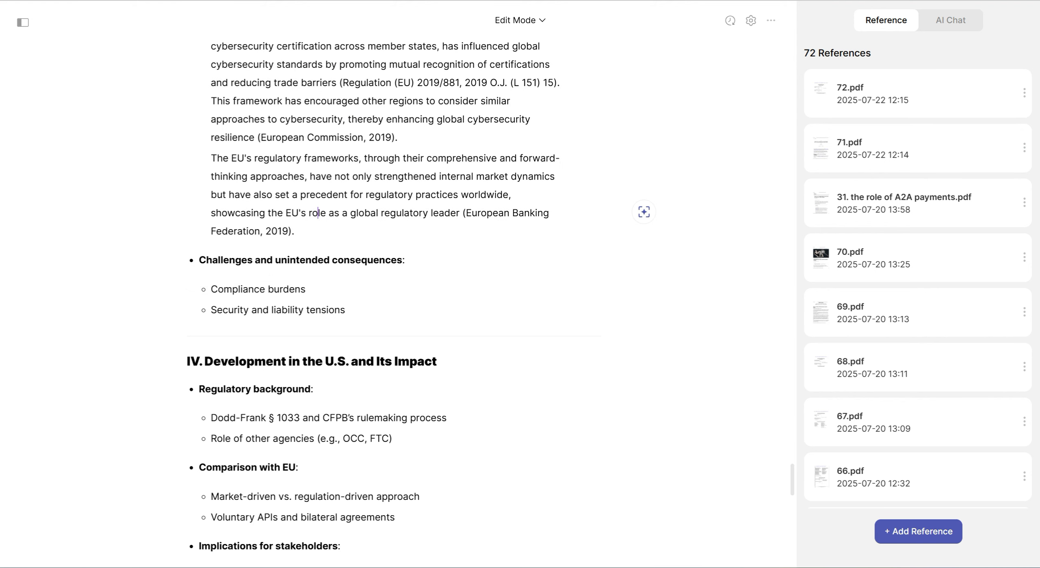
scroll(406, 252, down, 1)
drag(346, 249, 199, 199)
click(107, 174)
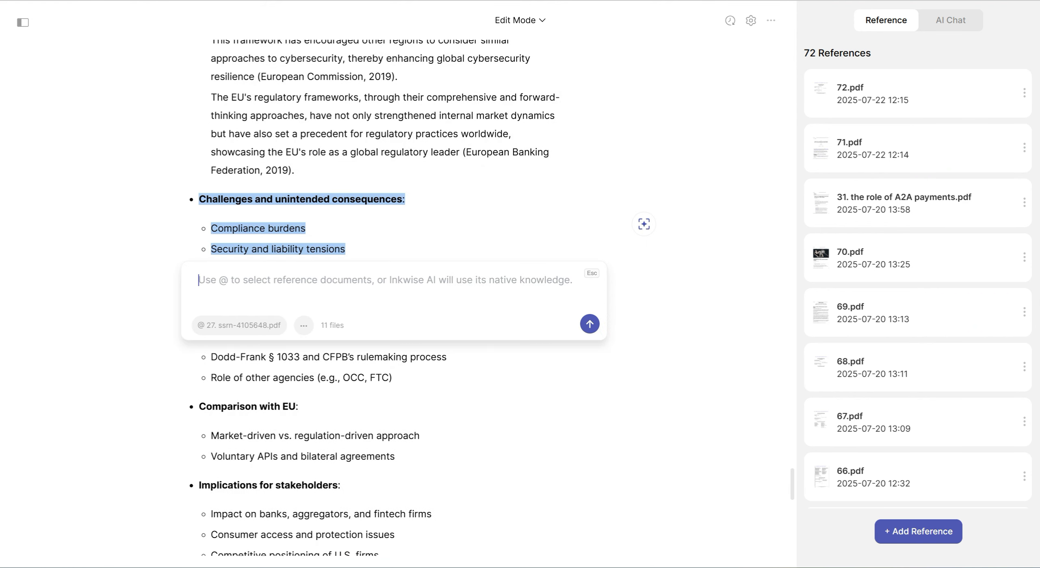
key(ctrl+v)
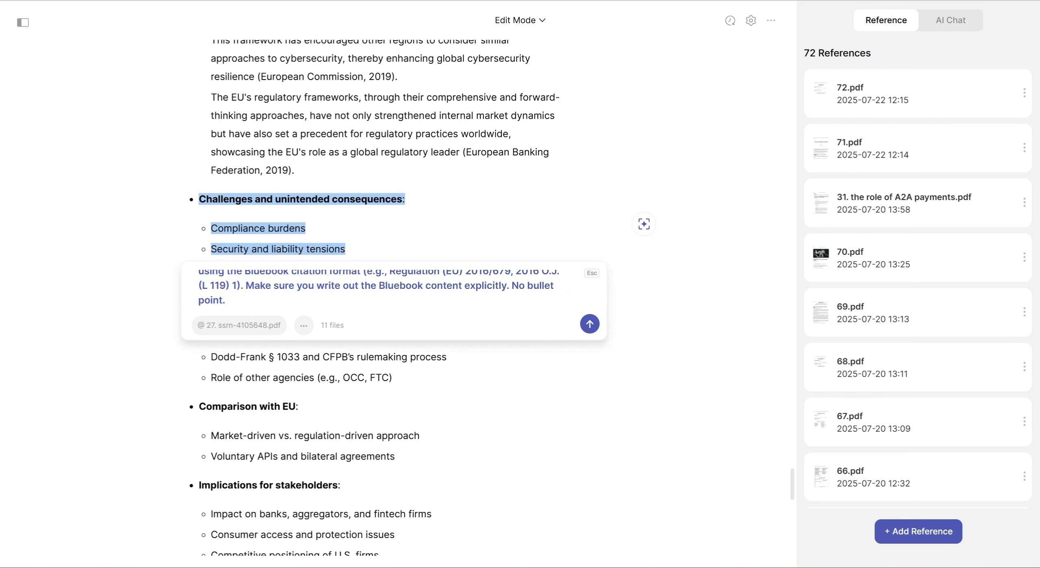
key(Return)
scroll(394, 296, down, 3)
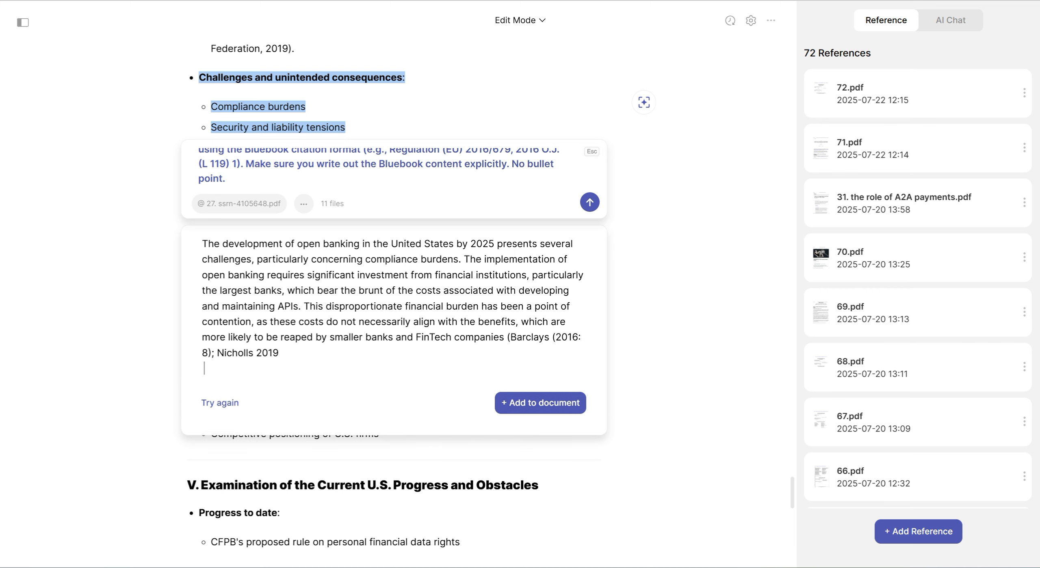
key(Escape)
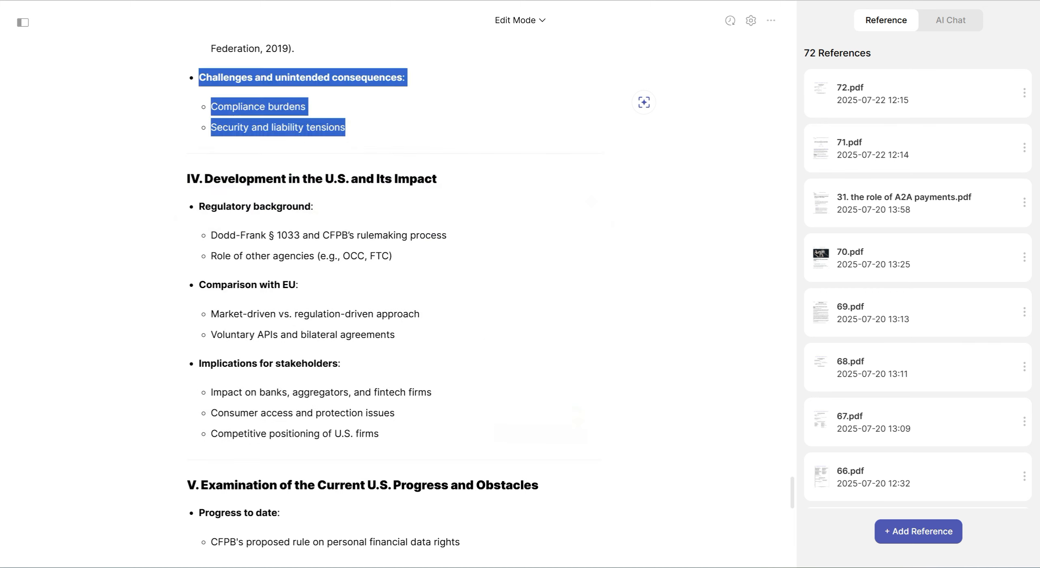
Extend the "Challenges and unintended consequences" heading with "in the EU and UK regions" before its colon
click(306, 106)
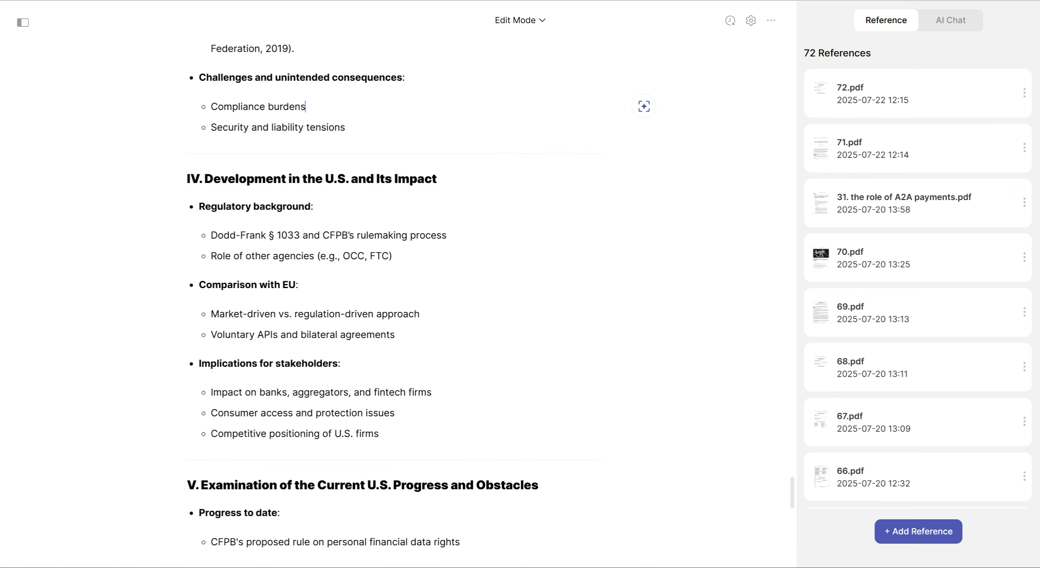
click(405, 77)
text(in the EU and UK reg)
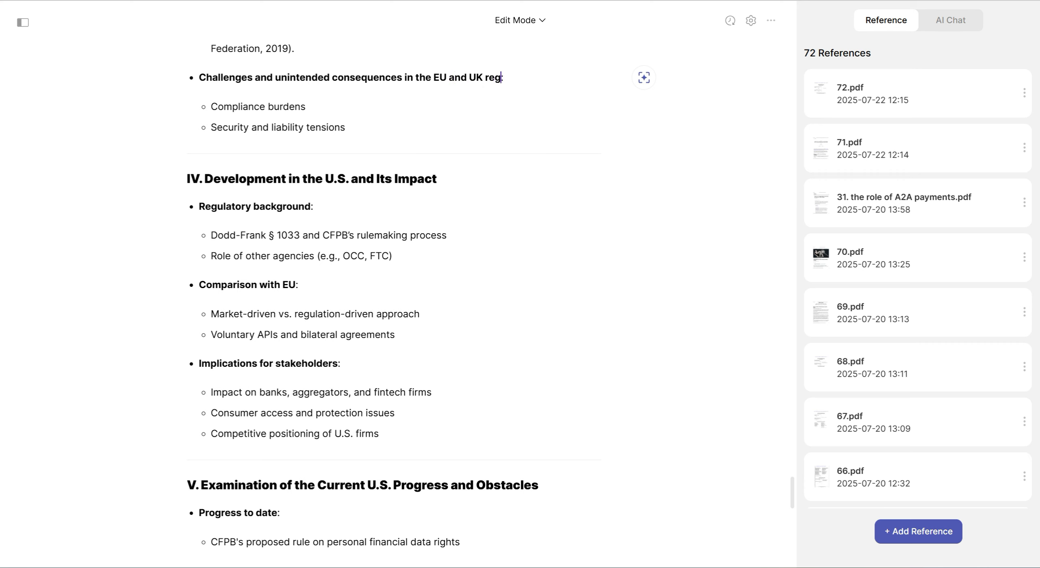
text(ions)
Generate text for the Challenges and unintended consequences heading and its two sub-bullets from the copied prompt and add it to the document
drag(346, 128, 198, 78)
key(ctrl+j)
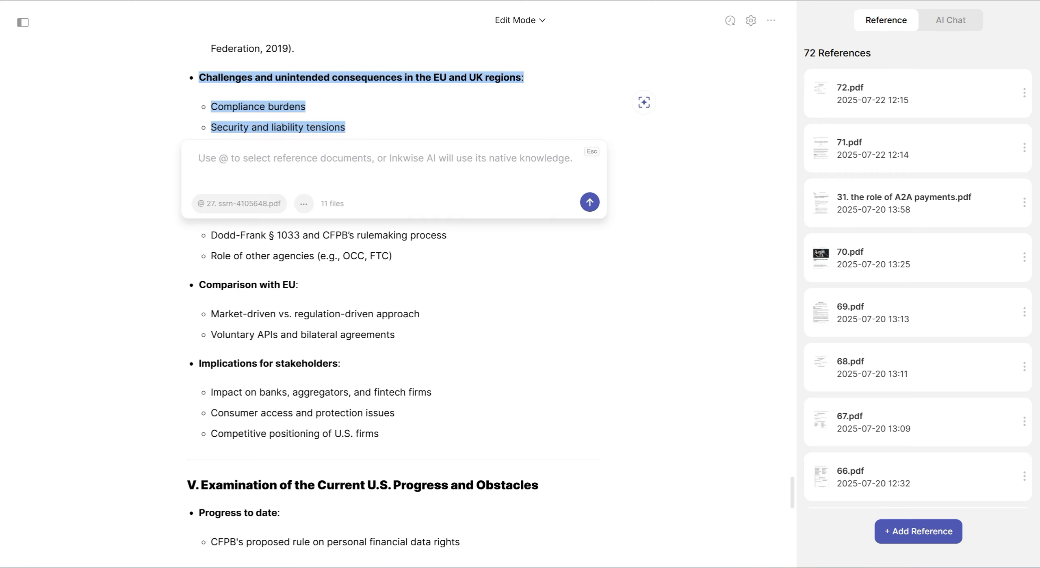
key(ctrl+v)
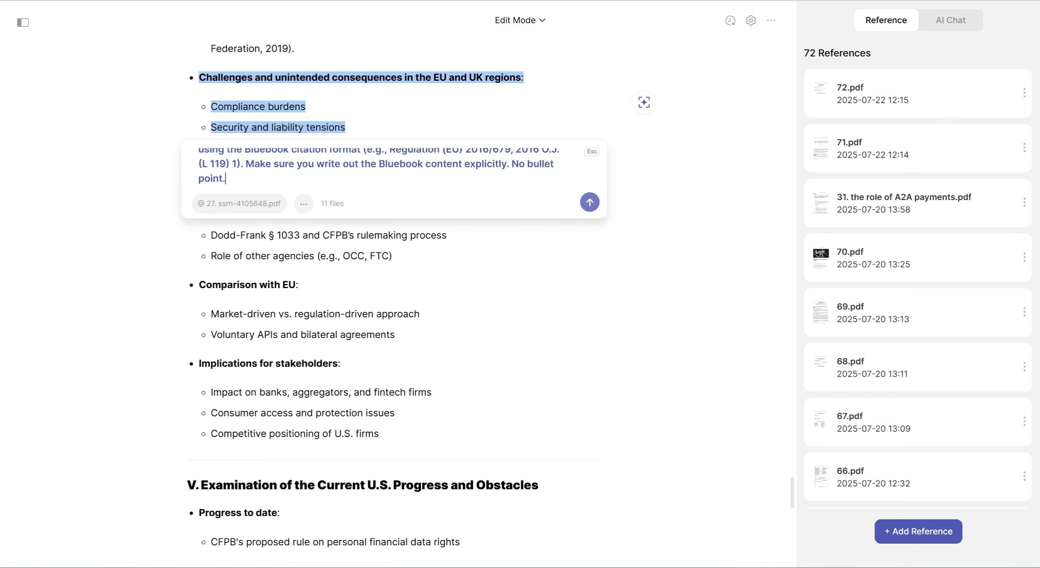
key(Return)
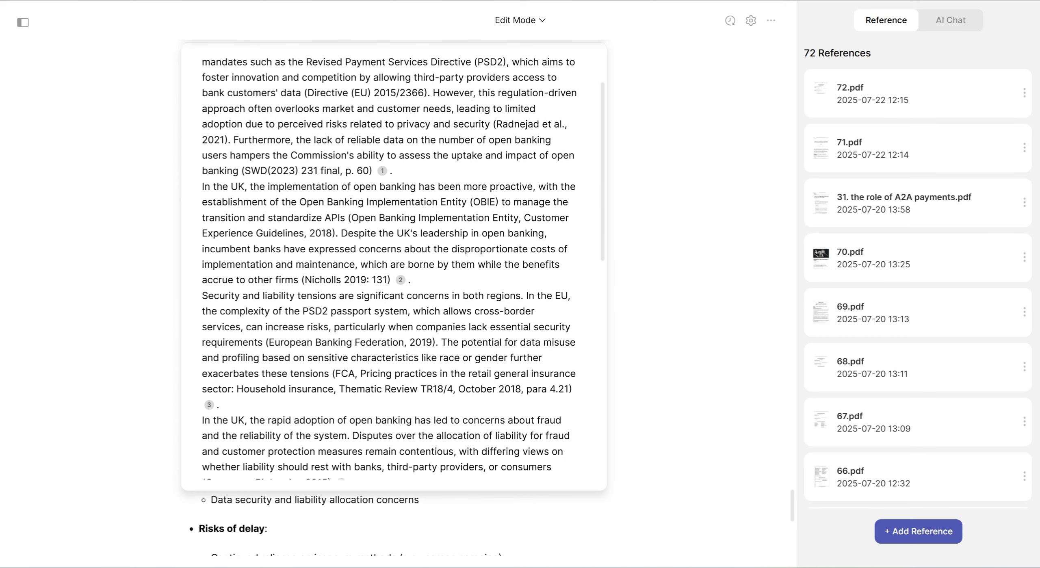
click(532, 381)
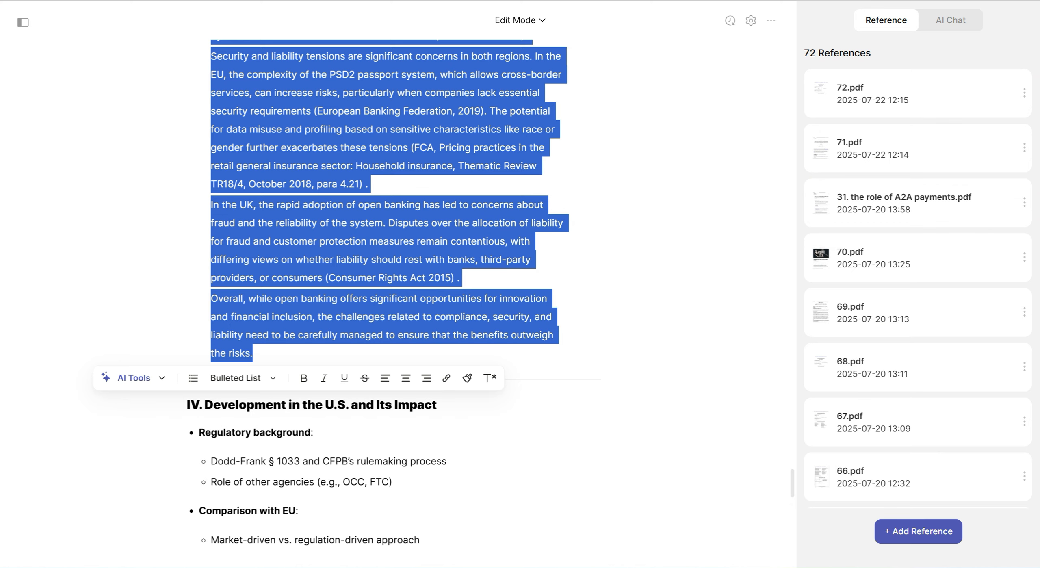
click(252, 353)
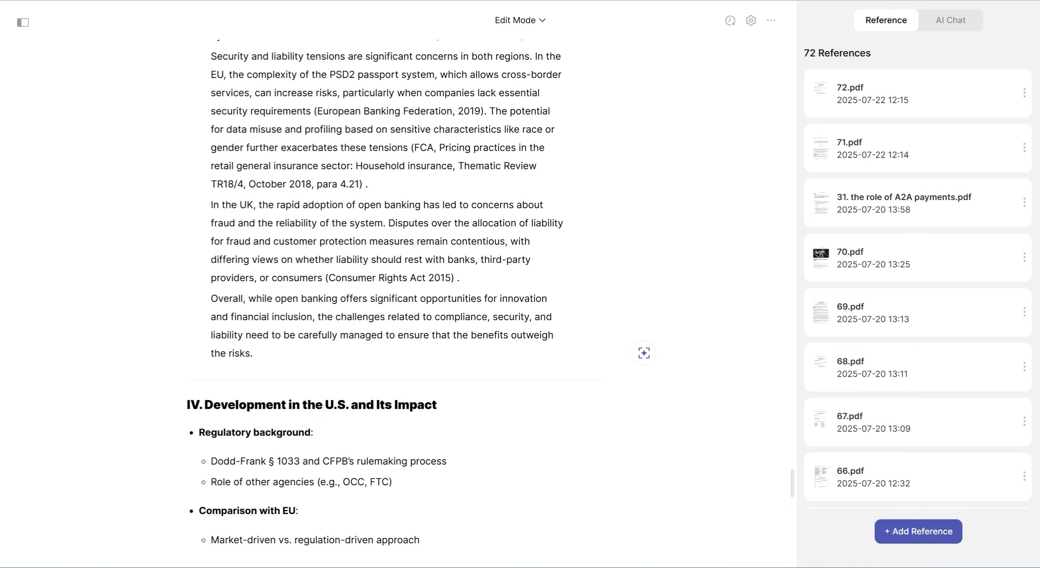
Open an AI prompt on the section IV title and Regulatory background bullets, and deselect reference files 17 to 27
scroll(394, 300, down, 4)
scroll(394, 301, down, 2)
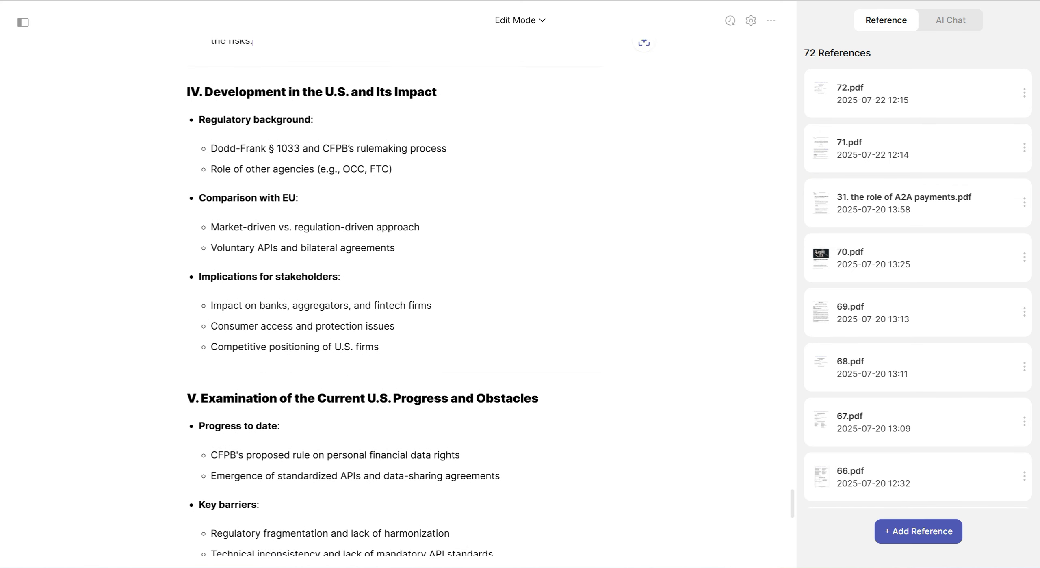
scroll(394, 301, up, 1)
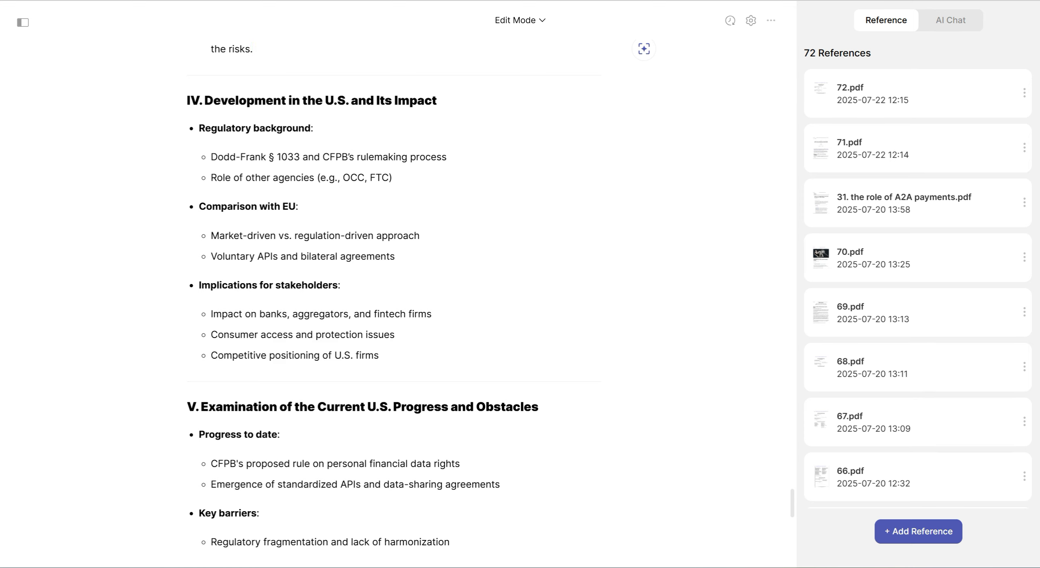
drag(392, 178, 186, 100)
click(124, 74)
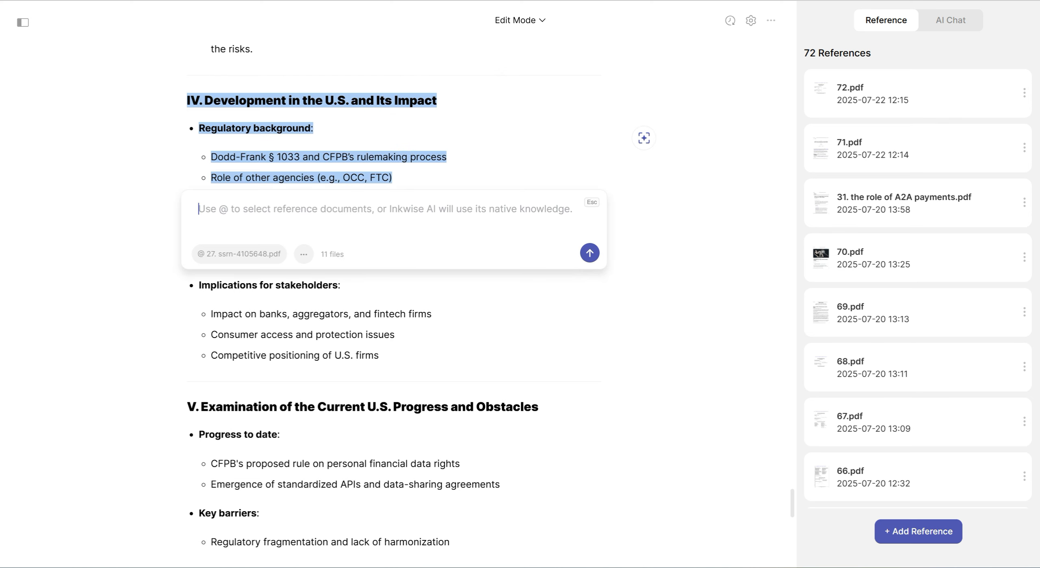
click(238, 254)
scroll(244, 378, down, 2)
scroll(235, 406, down, 20)
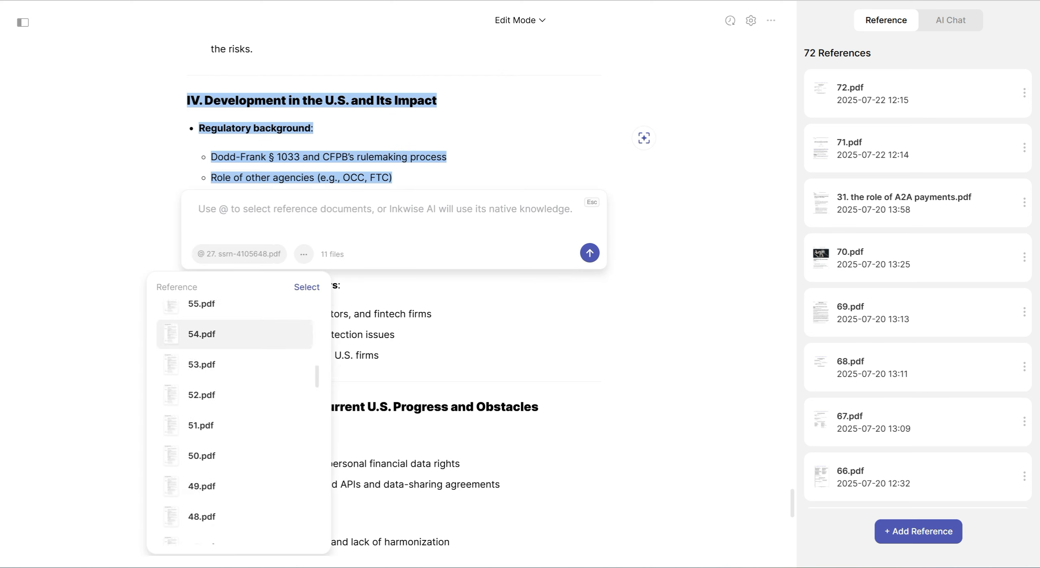
scroll(234, 406, down, 6)
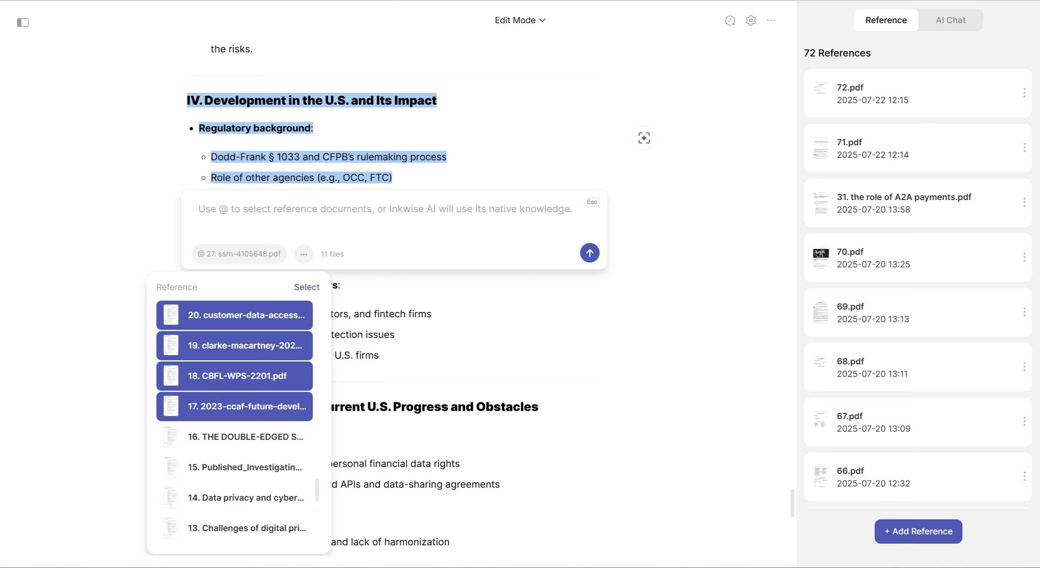
scroll(234, 406, up, 3)
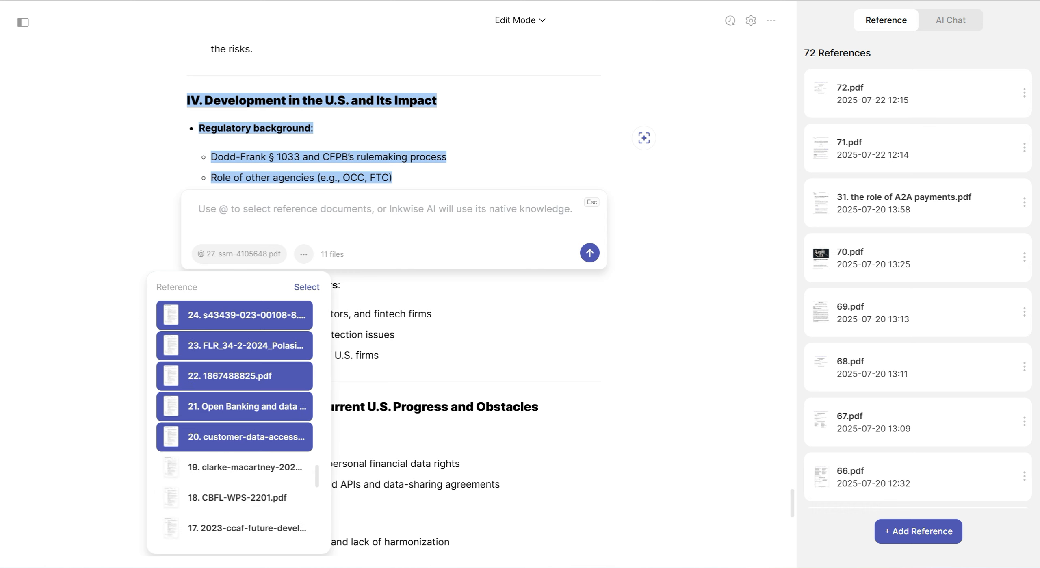
scroll(234, 407, up, 3)
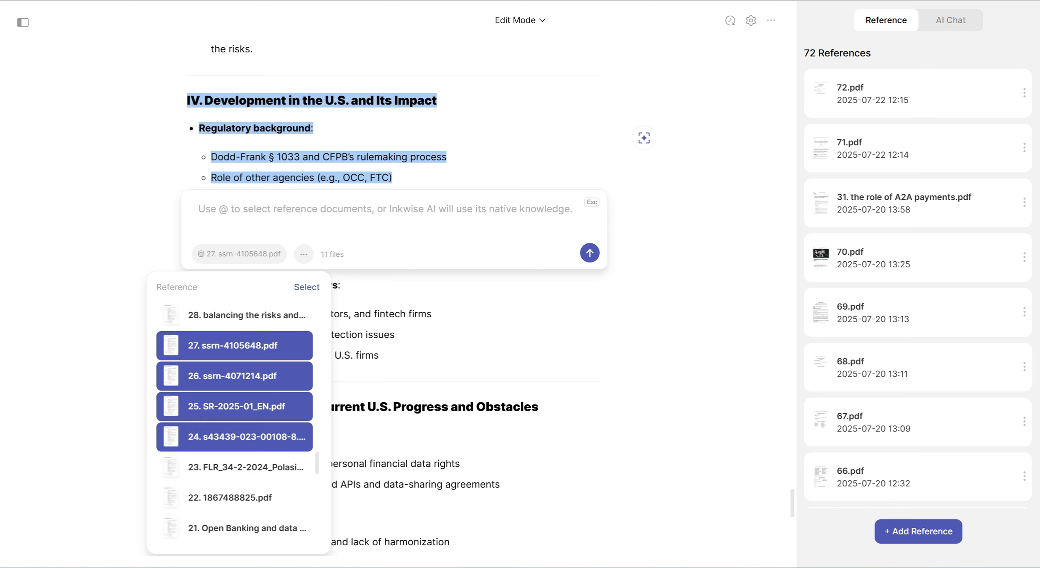
scroll(234, 406, up, 2)
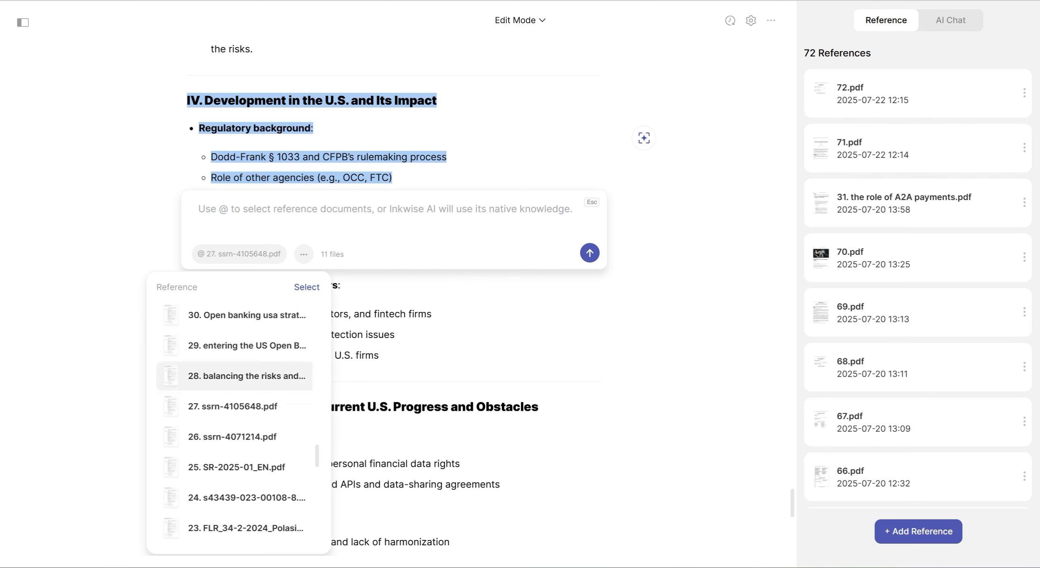
Choose the listed reference files numbered 28 up to 55 for the prompt and apply the selection
scroll(235, 406, up, 4)
scroll(235, 437, up, 6)
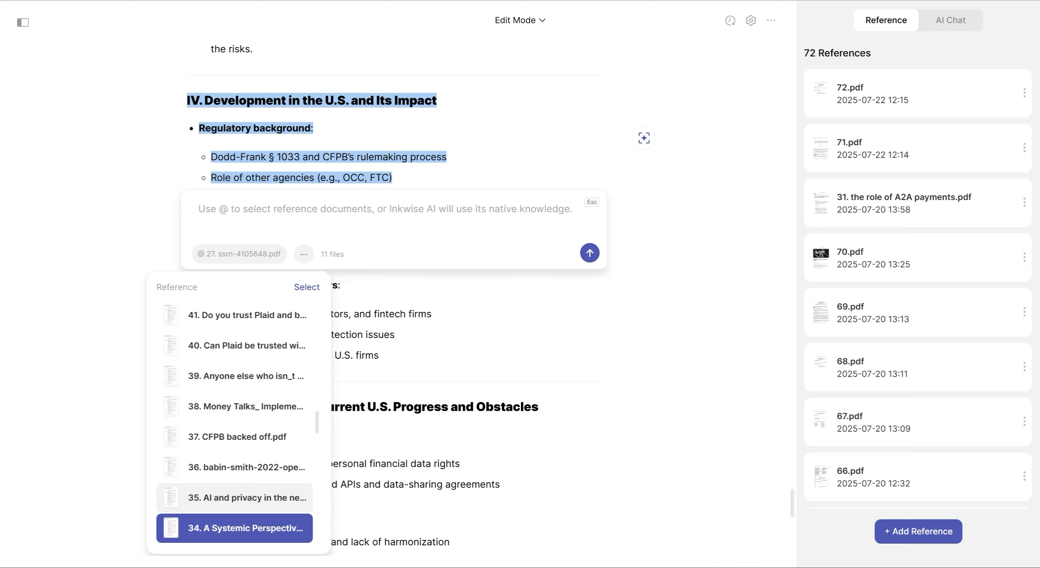
click(234, 497)
click(235, 467)
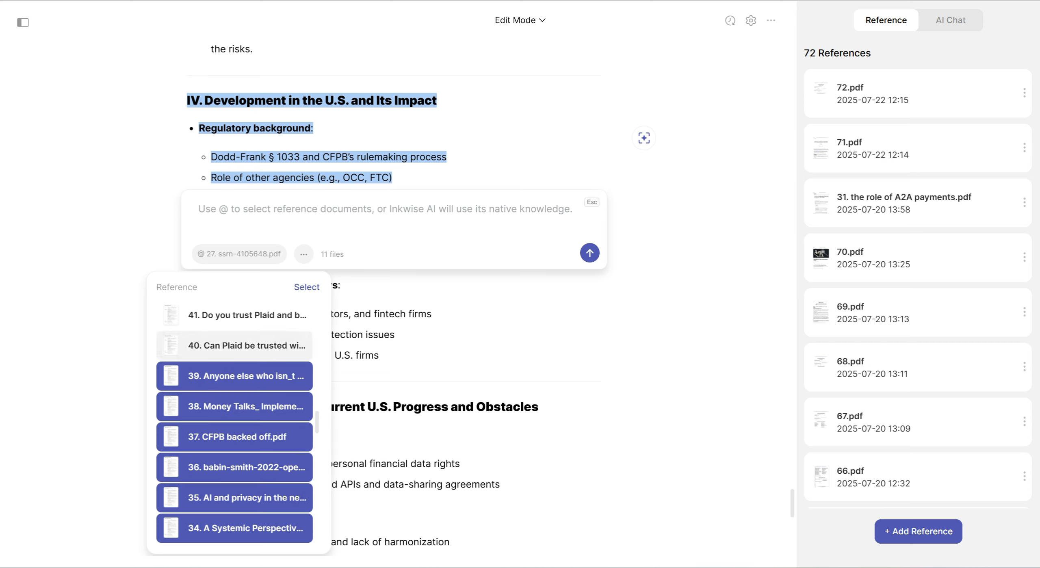
scroll(234, 406, up, 1)
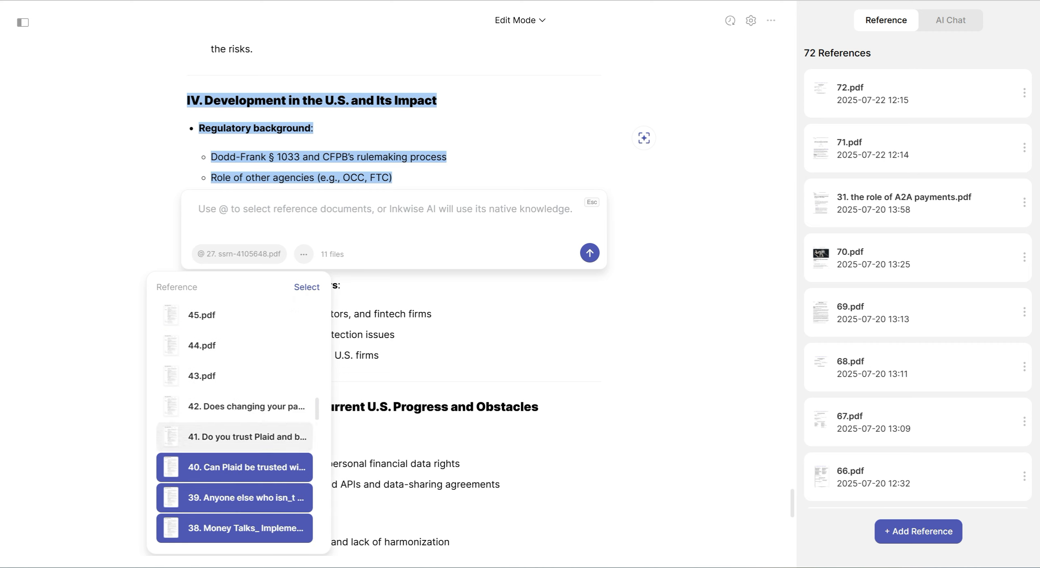
click(244, 437)
click(243, 407)
click(244, 377)
scroll(243, 402, up, 2)
click(243, 467)
click(244, 437)
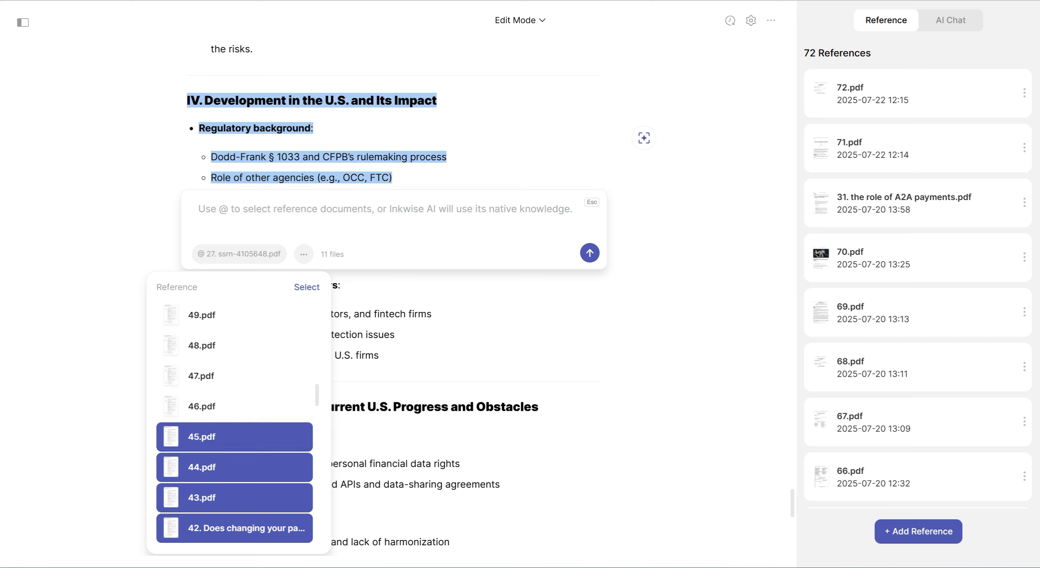
click(243, 406)
click(243, 376)
click(243, 345)
scroll(244, 436, up, 2)
click(243, 437)
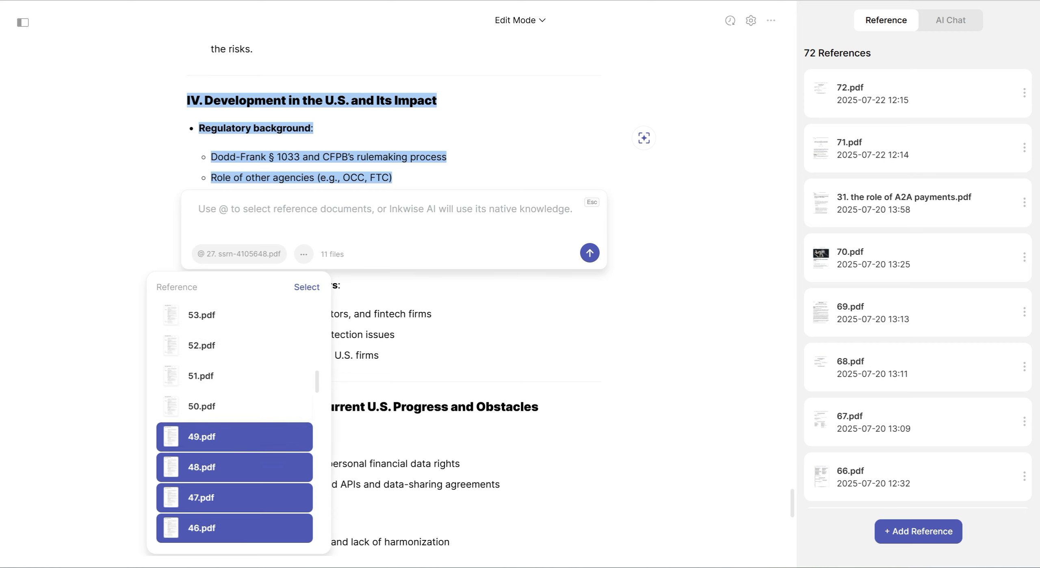
click(243, 406)
click(244, 376)
click(244, 345)
click(244, 315)
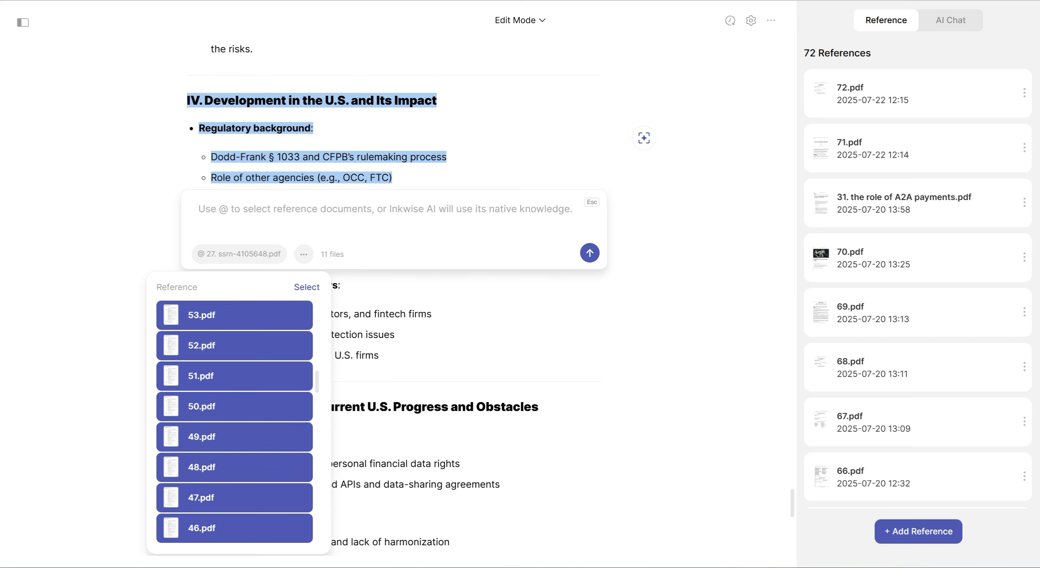
scroll(243, 376, up, 2)
click(244, 406)
click(243, 376)
click(307, 288)
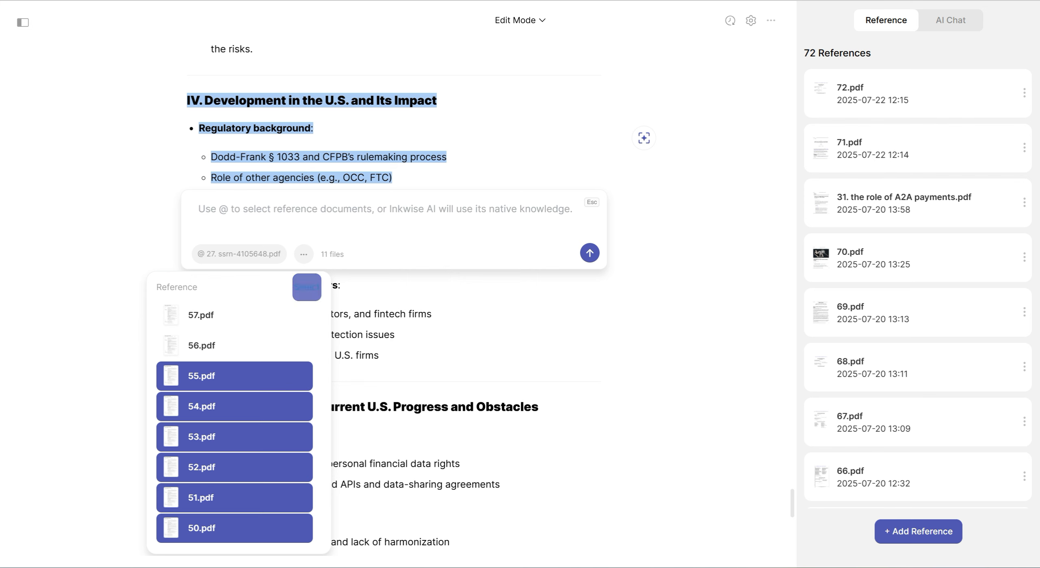
Generate the Regulatory background text from the copied prompt with the chosen references and add it to the document
key(ctrl+v)
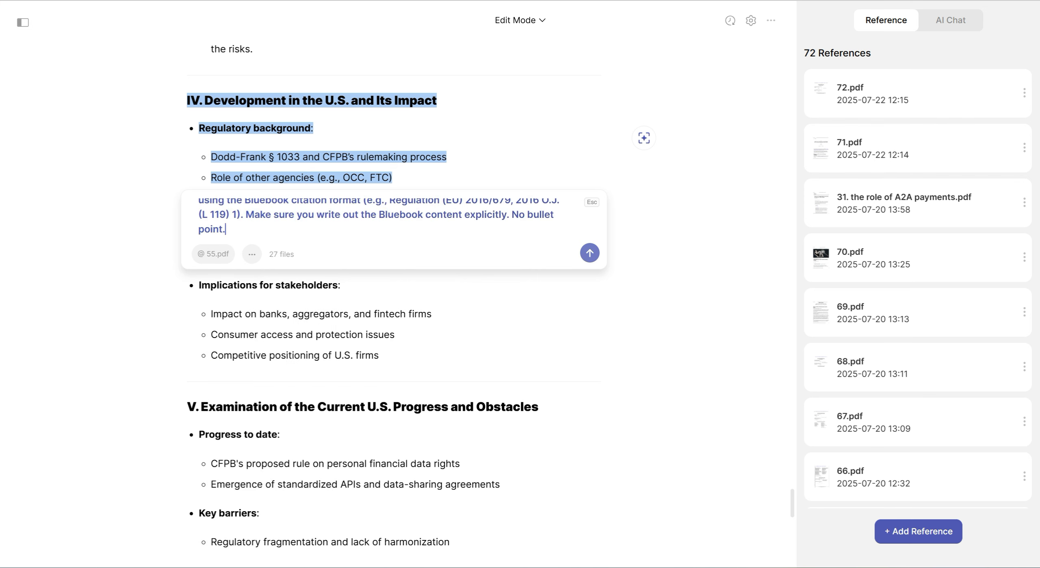
click(590, 253)
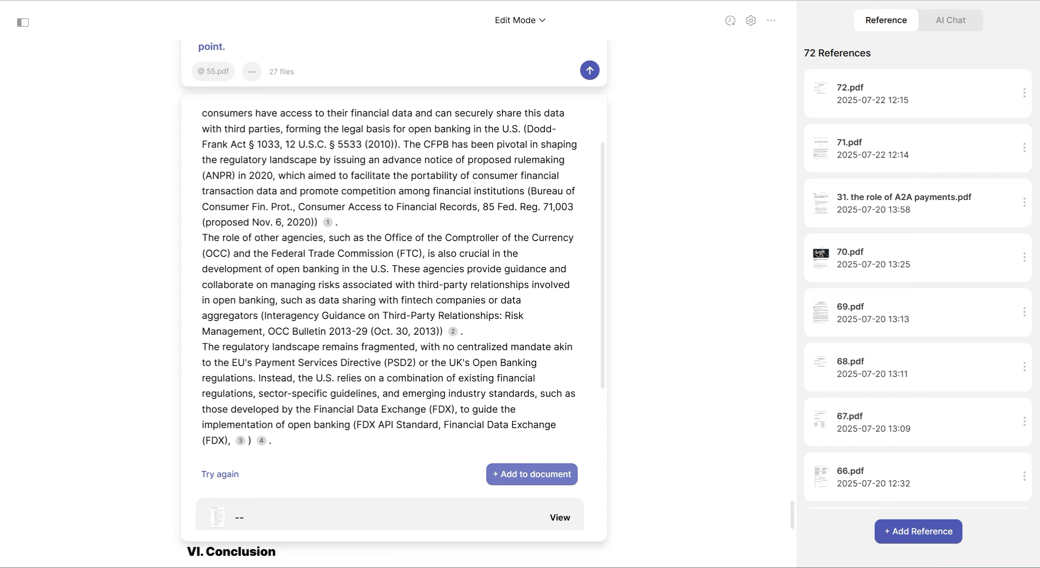
click(531, 474)
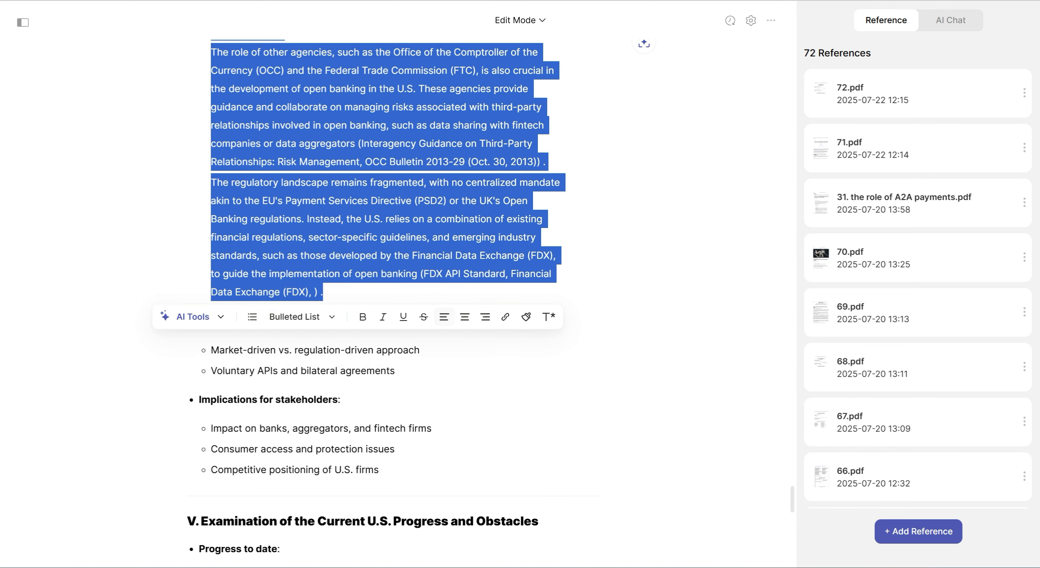
Reword the Comparison with EU heading in section IV to "US's approach comparison with EU"
click(439, 351)
drag(396, 371, 199, 320)
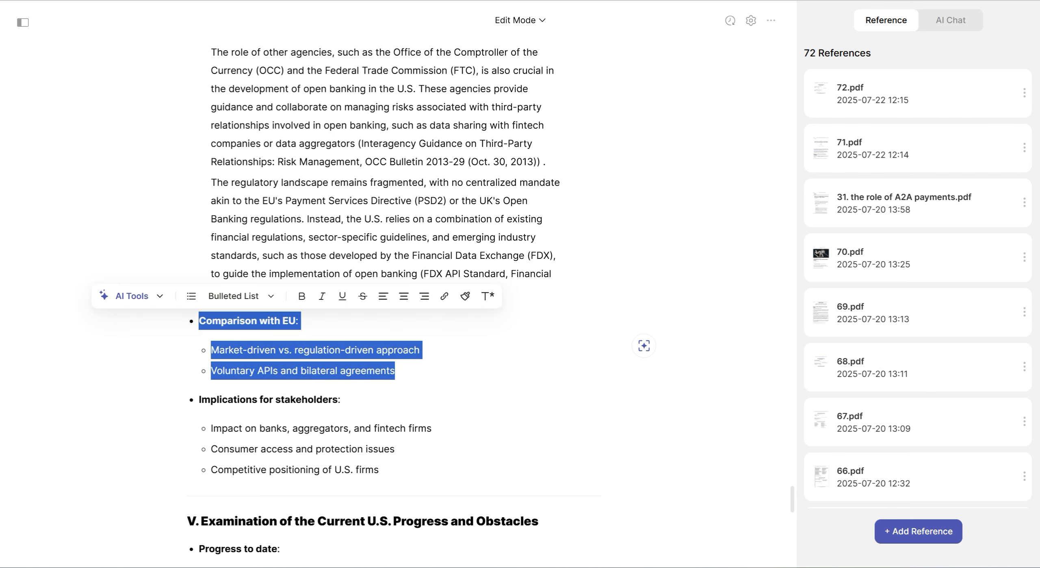
click(199, 321)
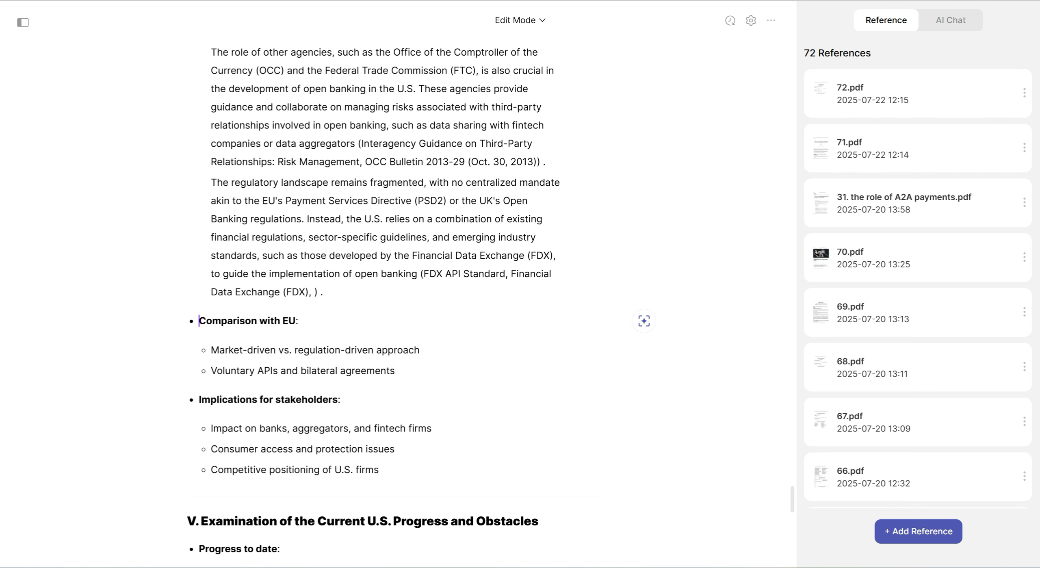
text(US)
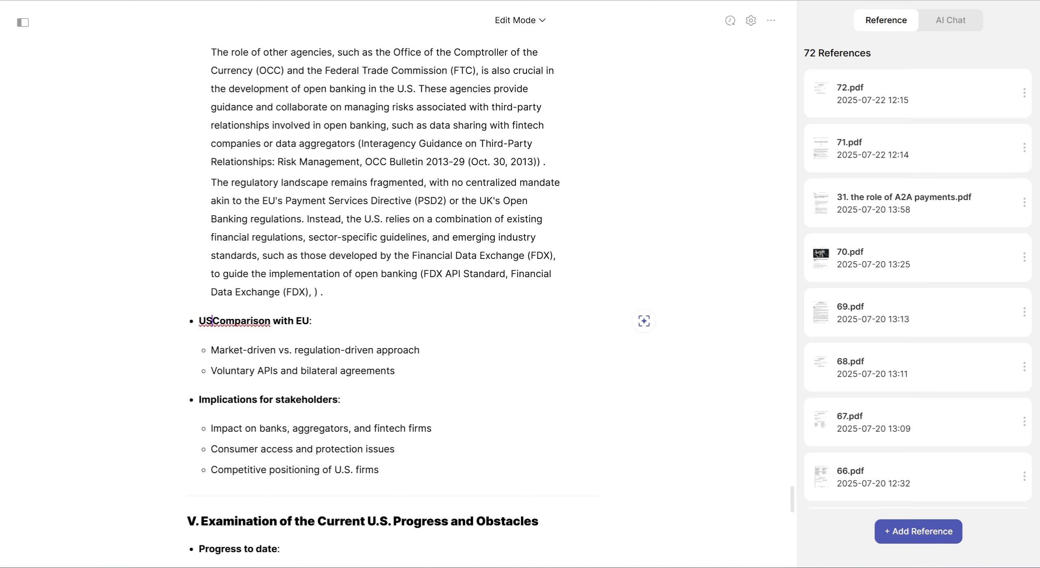
text('s approach)
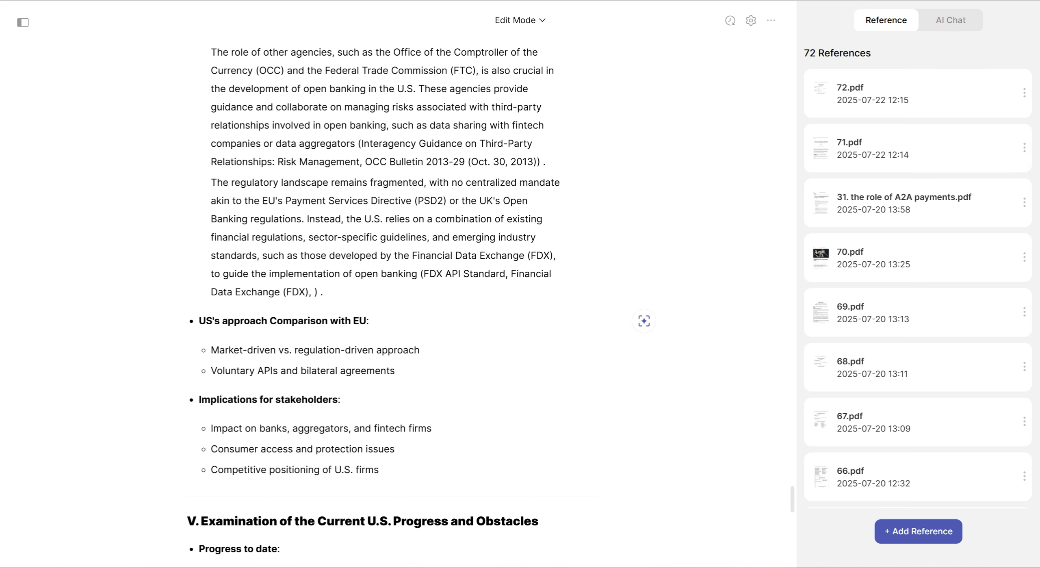
key(Delete)
text(c)
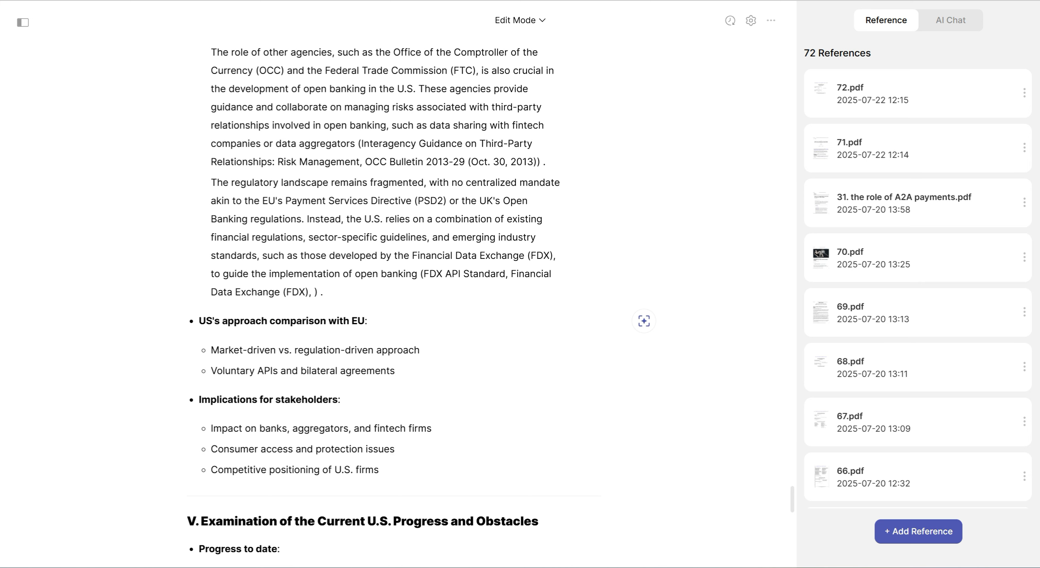
Generate text for the US's approach comparison with EU heading and its two sub-bullets from the copied prompt and add it to the document
drag(395, 370, 199, 320)
key(ctrl+j)
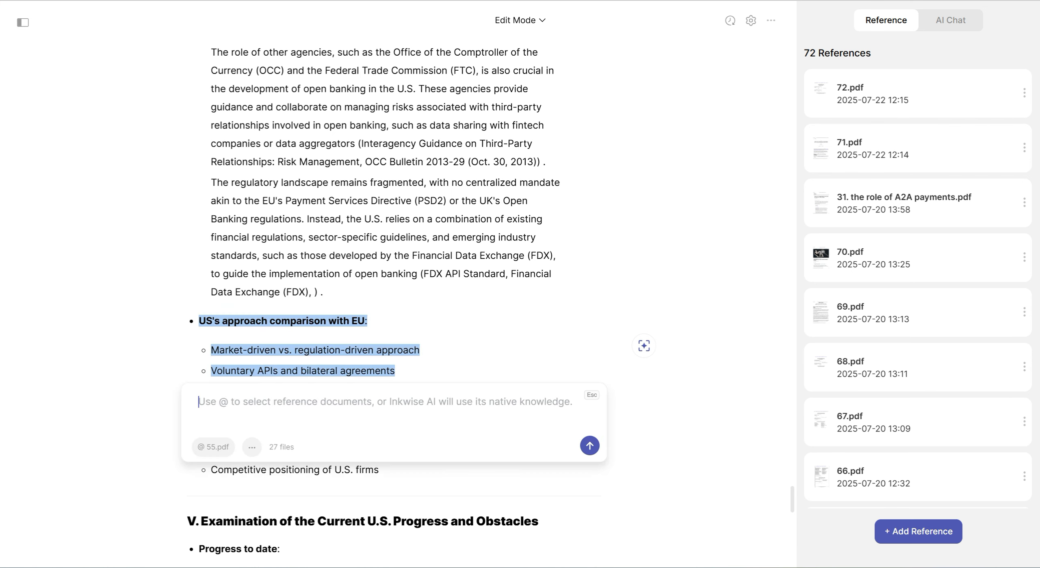
key(ctrl+v)
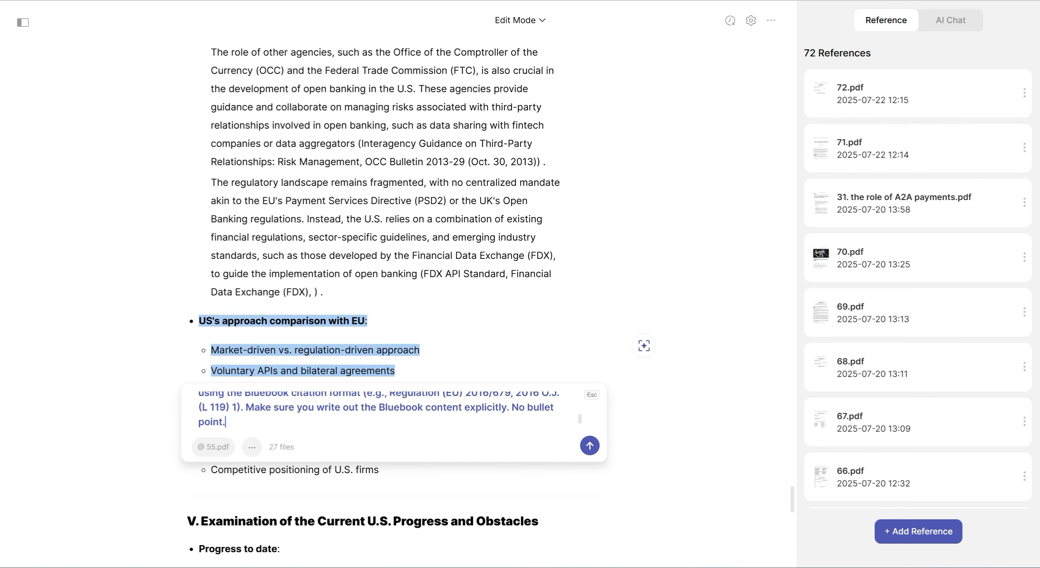
key(Return)
scroll(394, 303, down, 7)
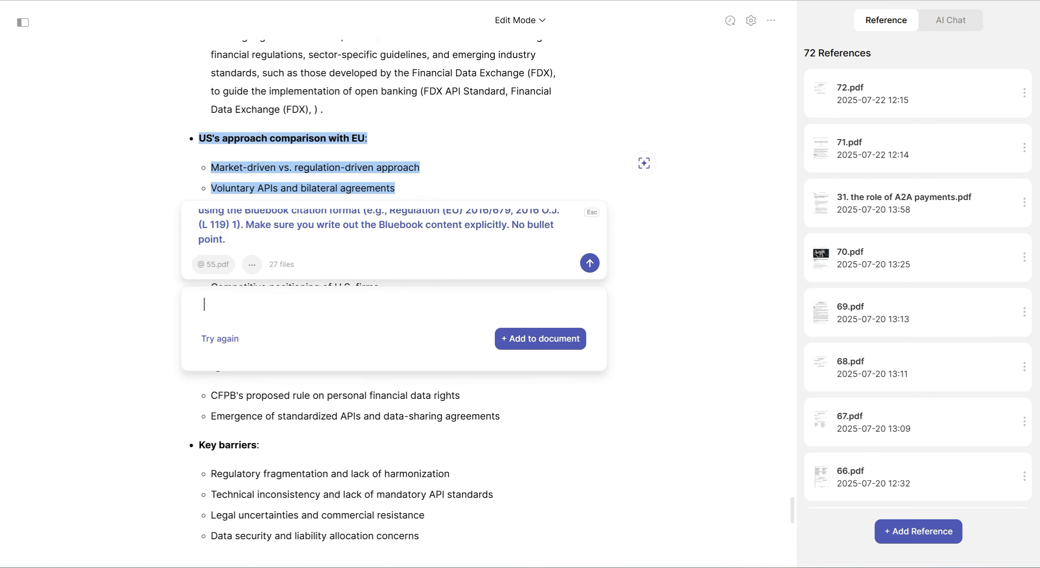
scroll(394, 302, up, 1)
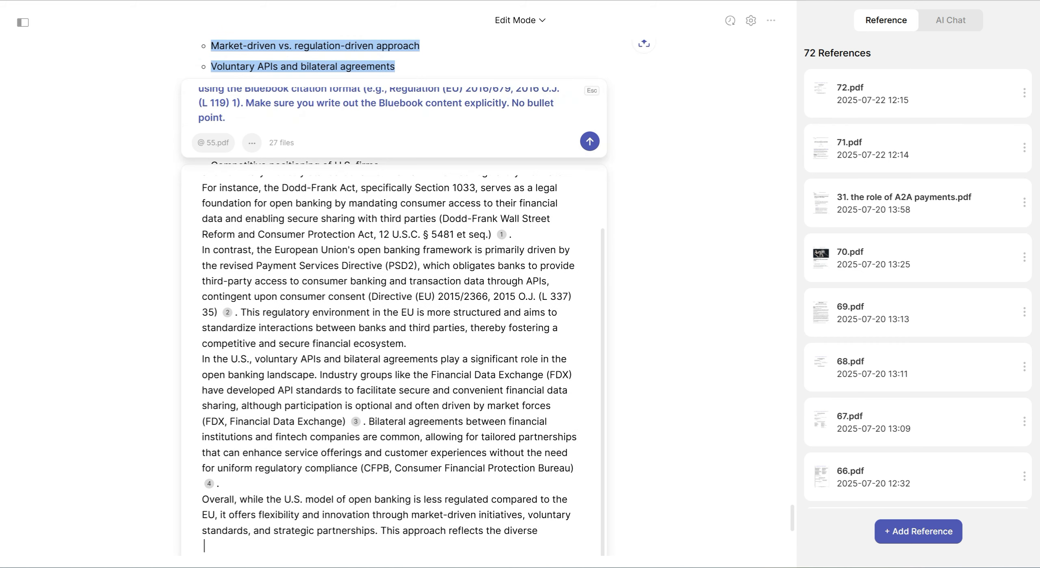
scroll(533, 504, down, 1)
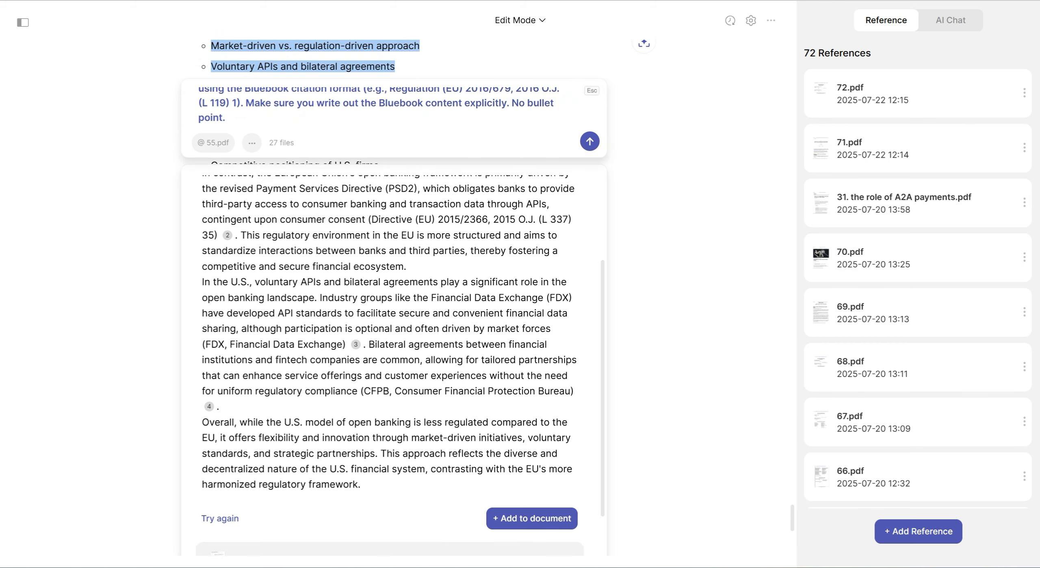
click(532, 504)
Generate text for the Implications for stakeholders heading and its three sub-bullets from the copied prompt and add it to the document
scroll(390, 296, down, 6)
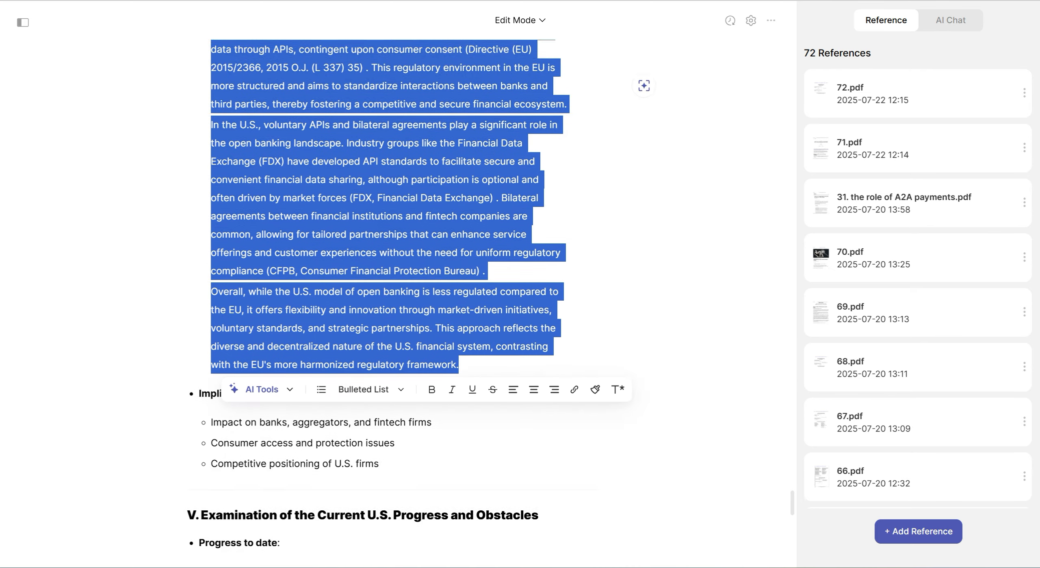
drag(382, 281, 199, 210)
click(198, 210)
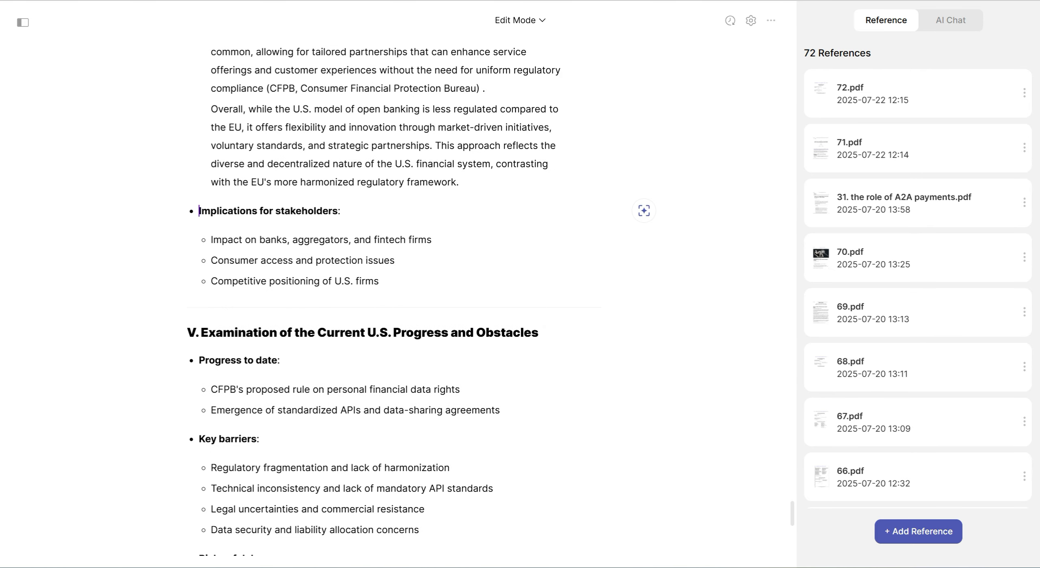
drag(379, 281, 199, 210)
click(123, 186)
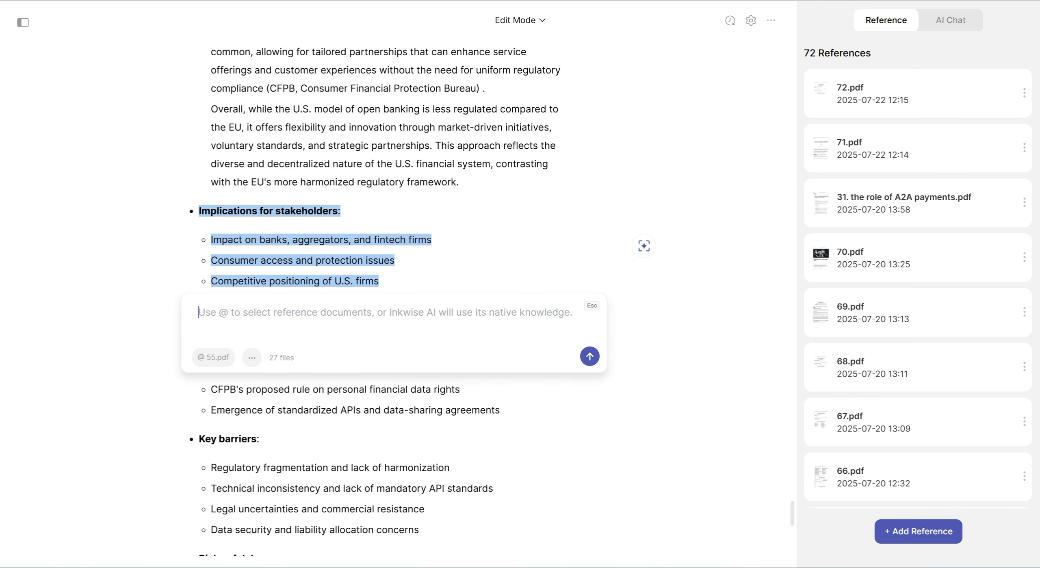
key(ctrl+v)
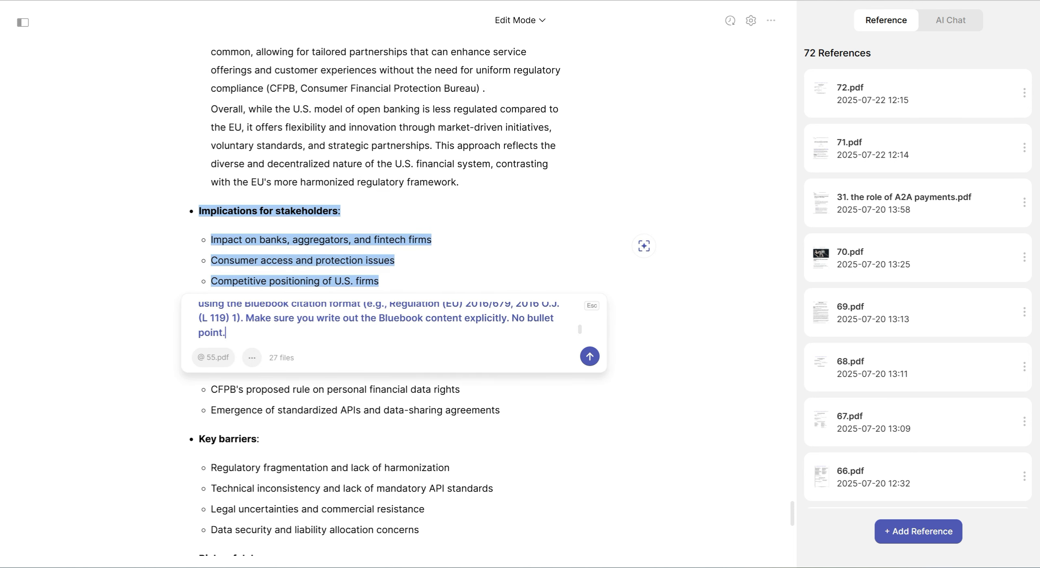
key(Return)
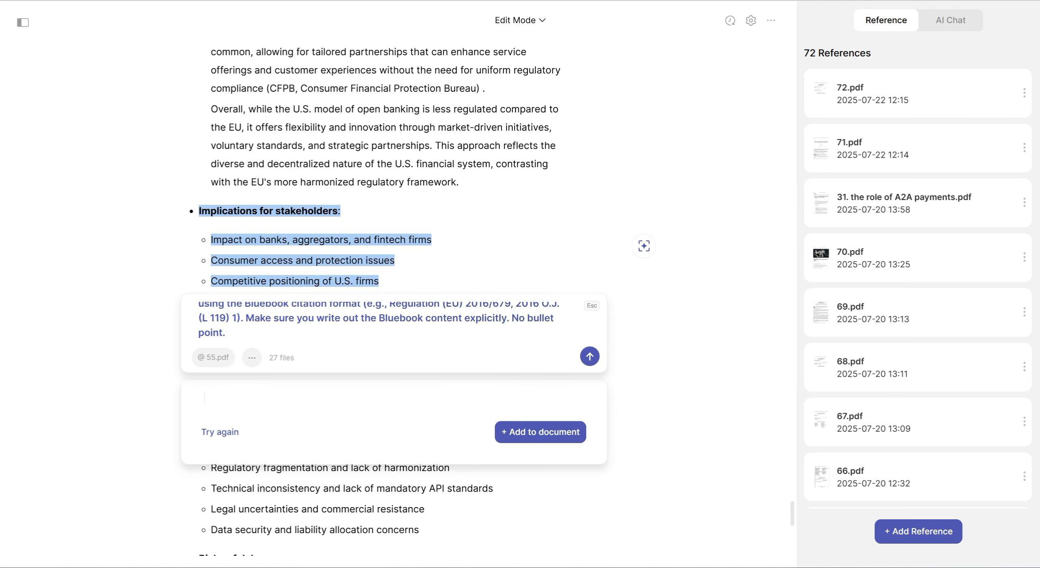
scroll(394, 300, down, 3)
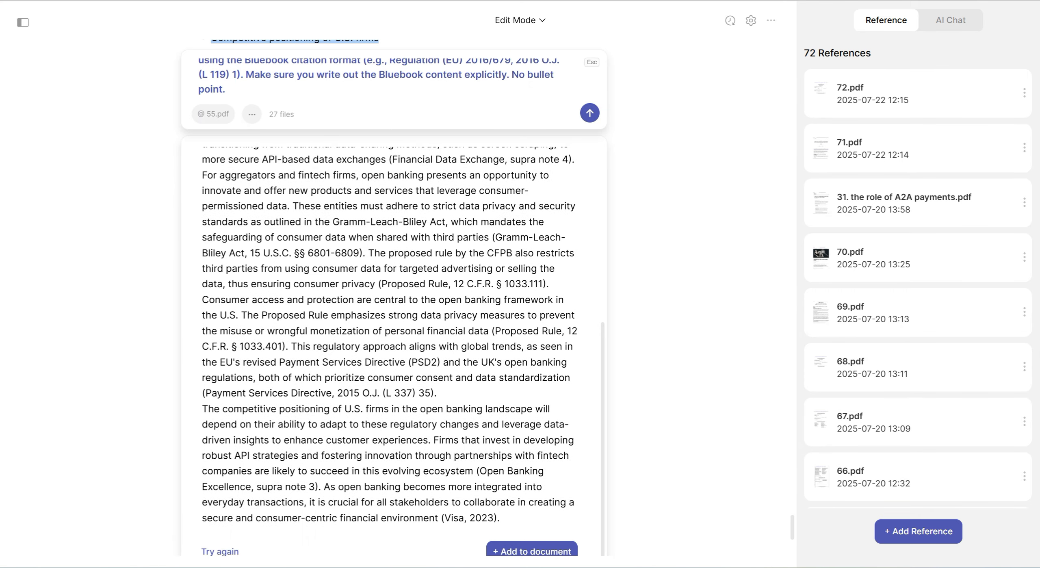
click(531, 551)
scroll(390, 296, up, 2)
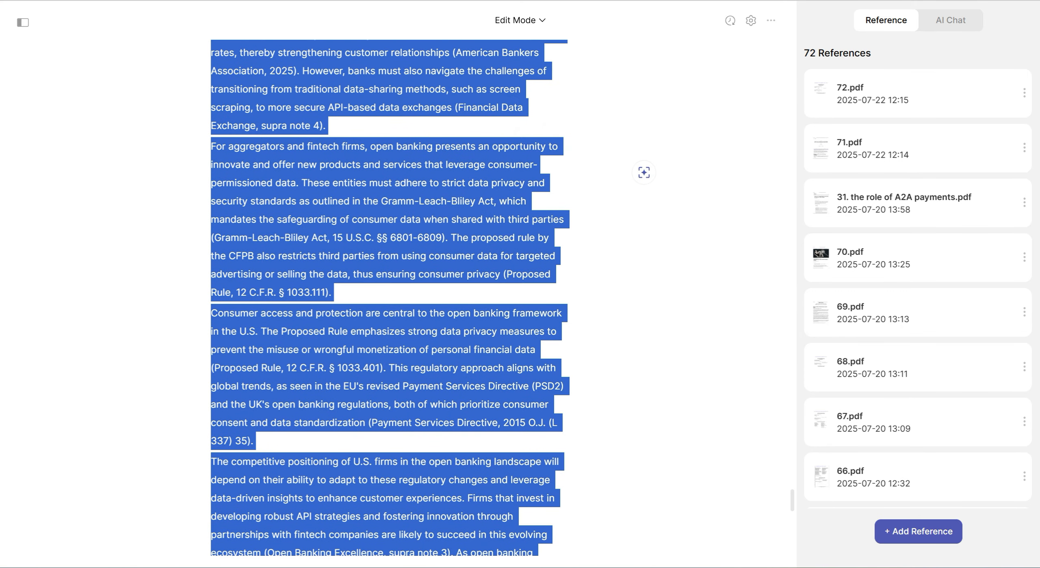
Add a third sub-bullet under Progress to date in section V reading "CFPB's planned withdrawal of rule 1033 under President Trump"
scroll(390, 296, down, 7)
click(212, 290)
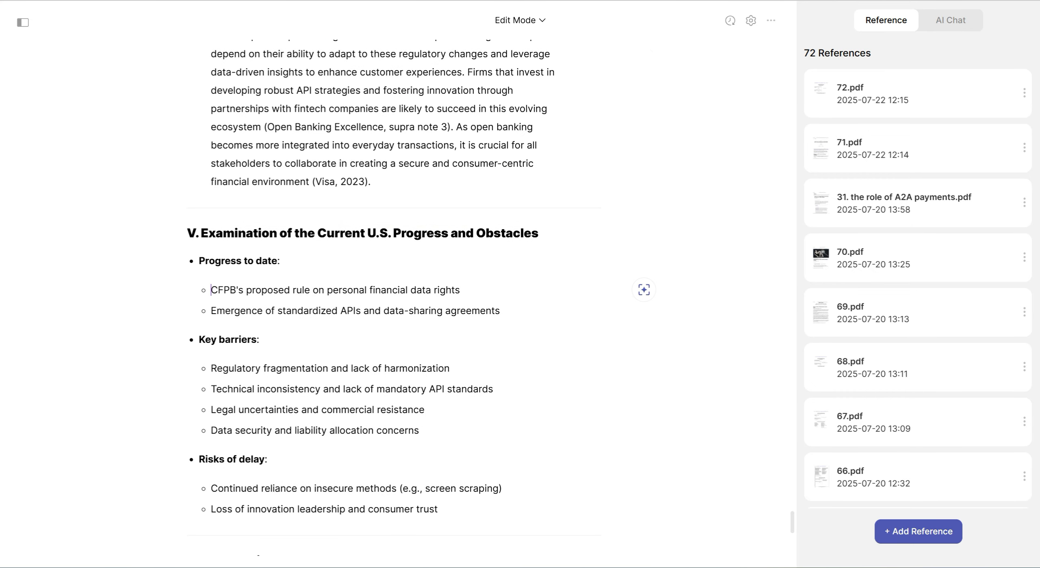
scroll(390, 297, down, 3)
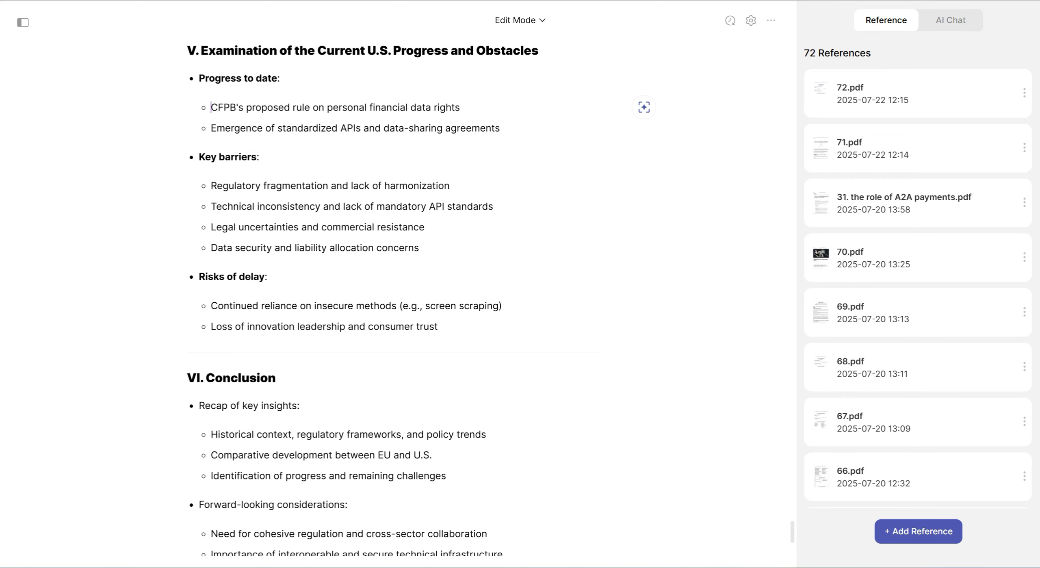
click(188, 50)
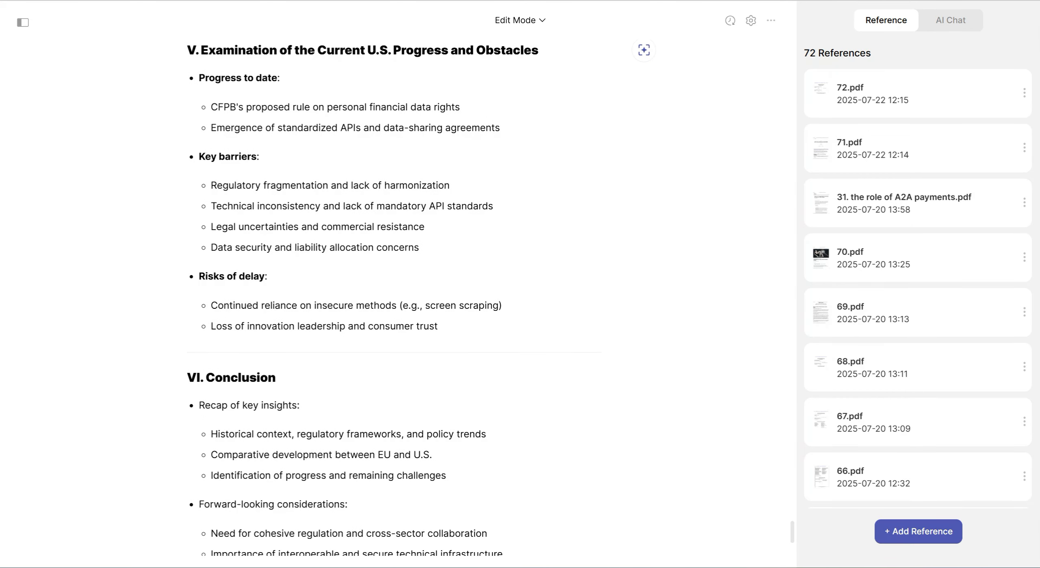
key(Return)
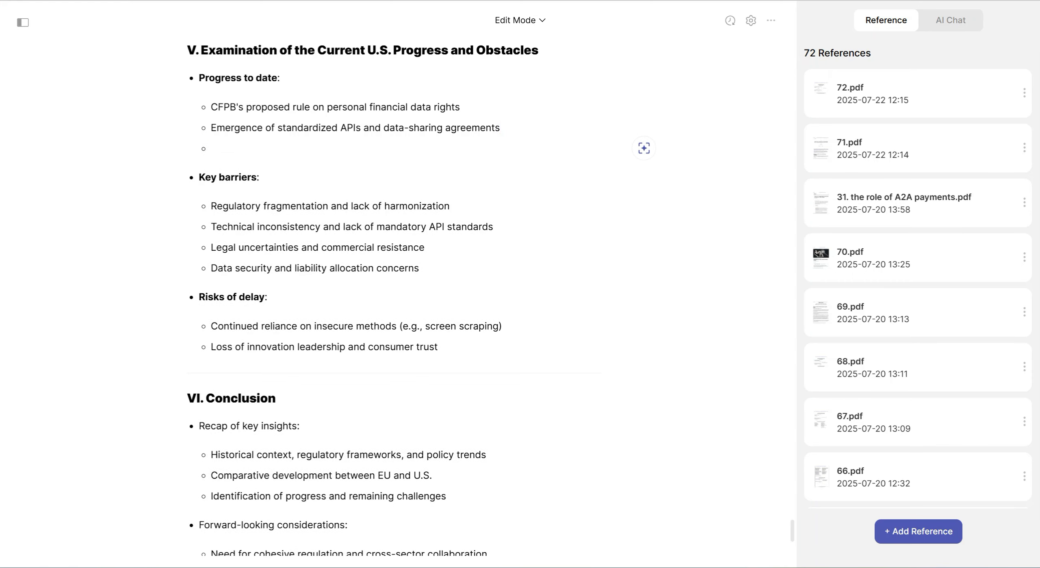
text(CFPB's planned withd)
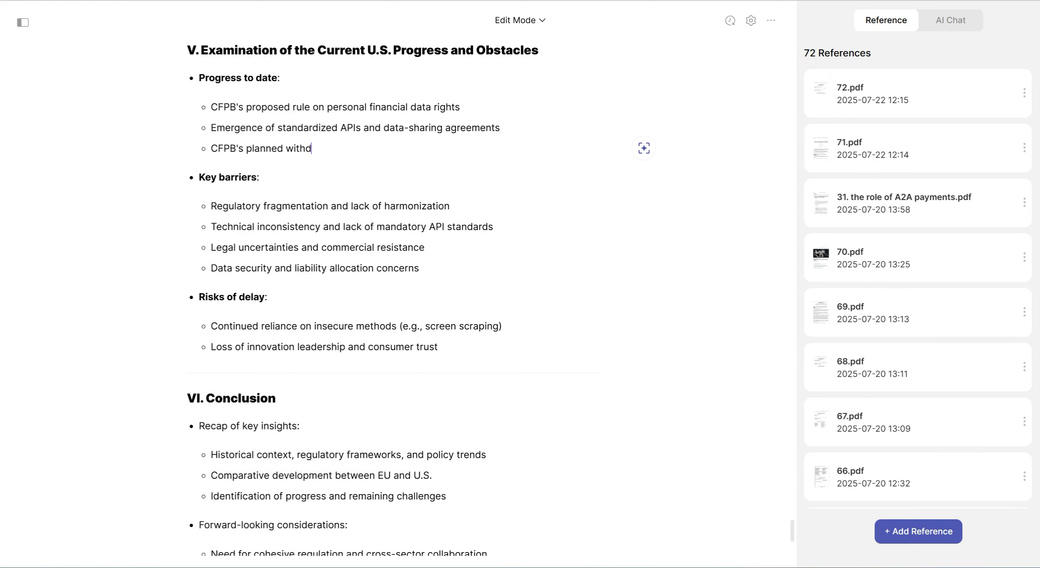
text(rawal of rule 1033 under President Tr)
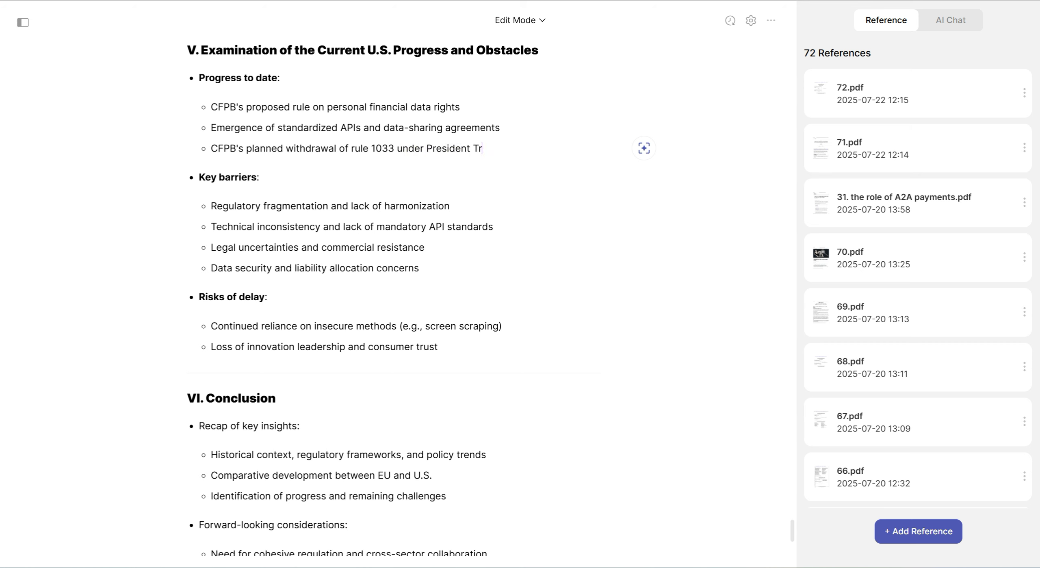
text(ump)
Open an AI prompt on the section V title and Progress to date bullets, and deselect reference files 55 down to 48
drag(502, 149, 188, 165)
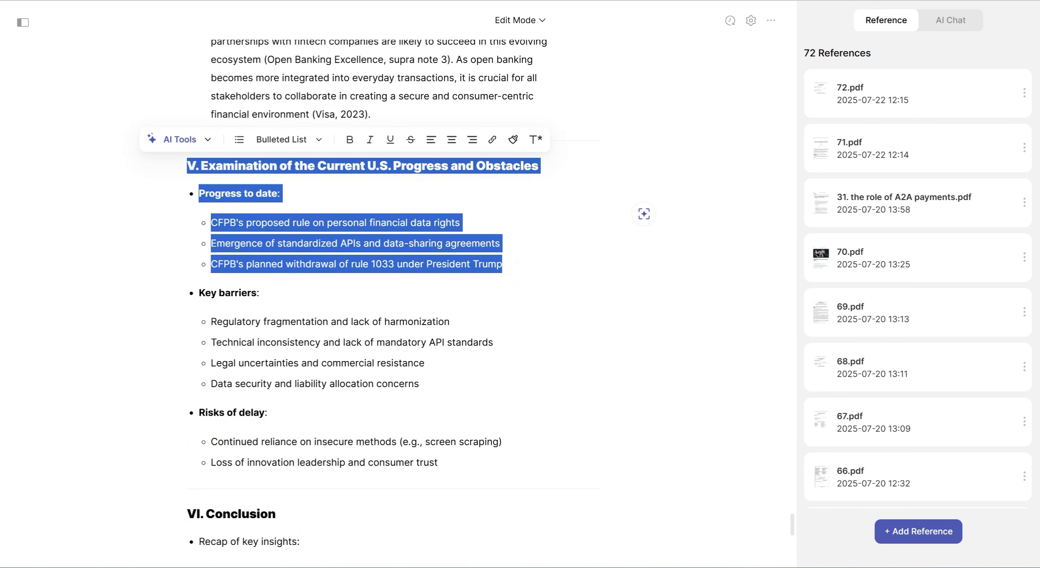
click(180, 139)
click(213, 340)
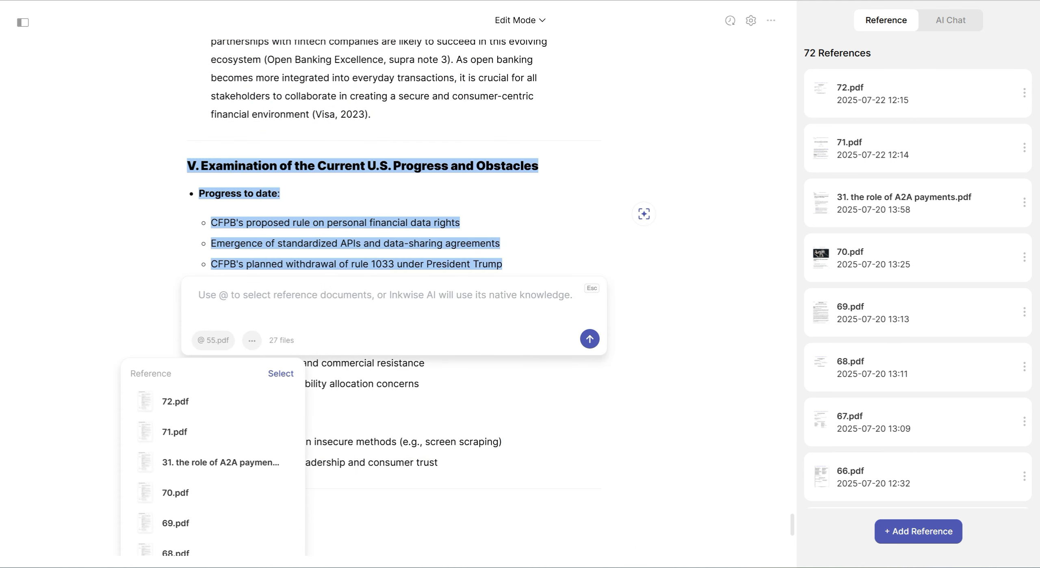
scroll(394, 301, down, 3)
scroll(207, 292, down, 10)
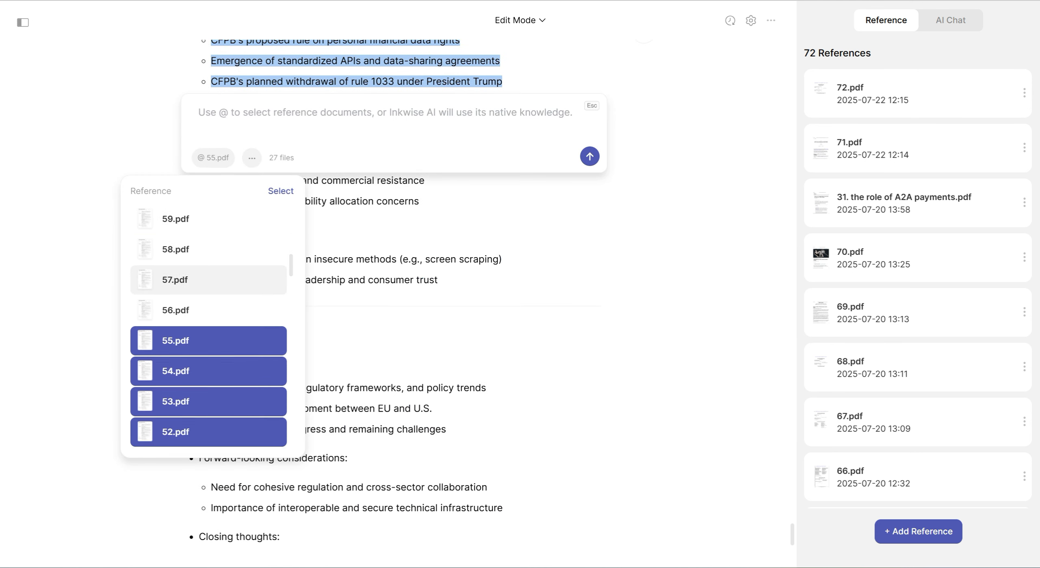
click(209, 340)
click(209, 371)
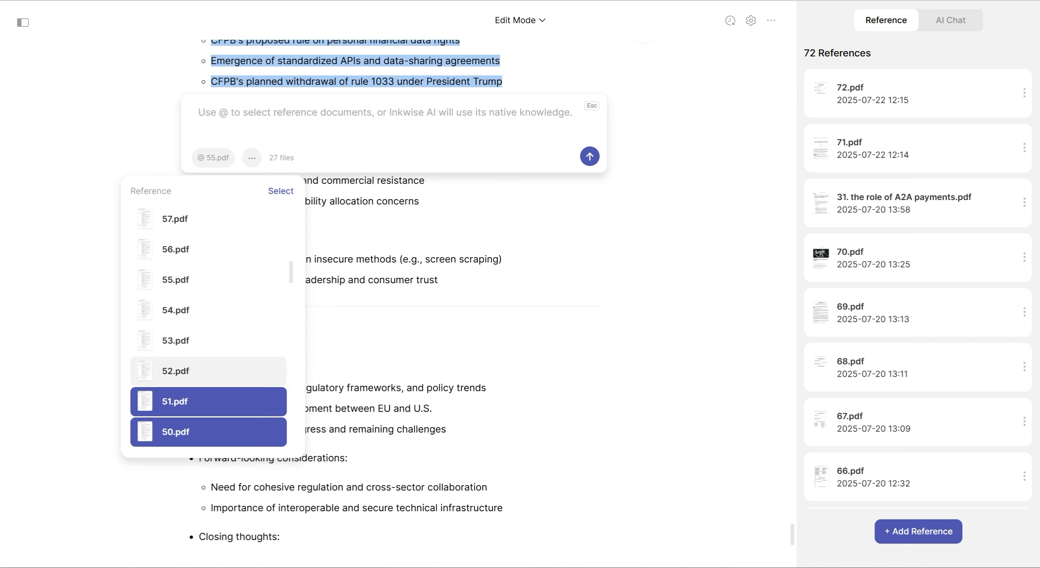
scroll(209, 367, down, 1)
click(208, 340)
click(208, 371)
click(209, 402)
click(208, 432)
Deselect reference files 47 down to 40 for the Progress to date prompt
scroll(208, 432, down, 3)
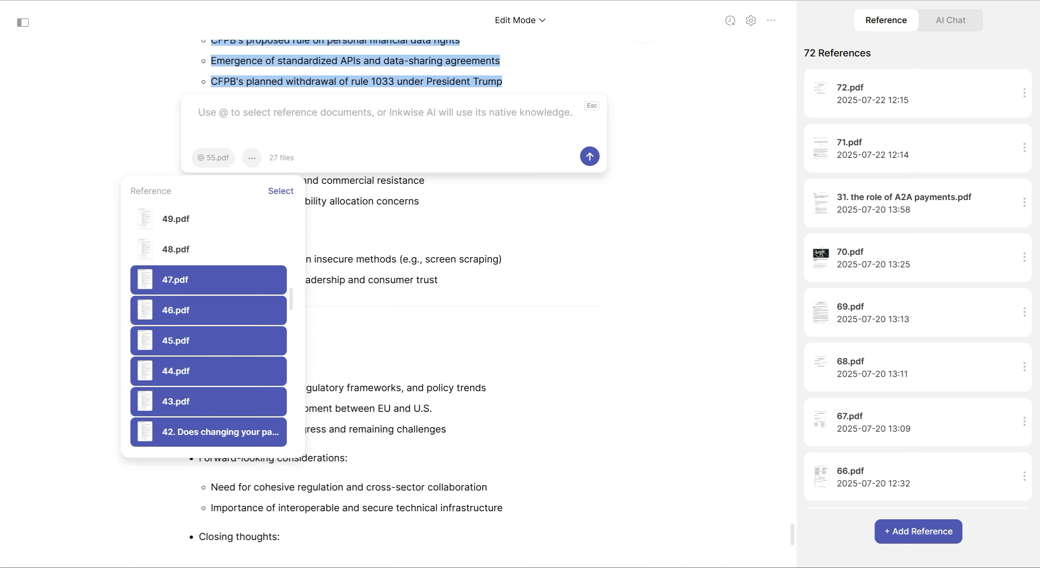
click(208, 279)
click(208, 310)
click(208, 341)
click(208, 371)
click(209, 402)
scroll(209, 401, down, 1)
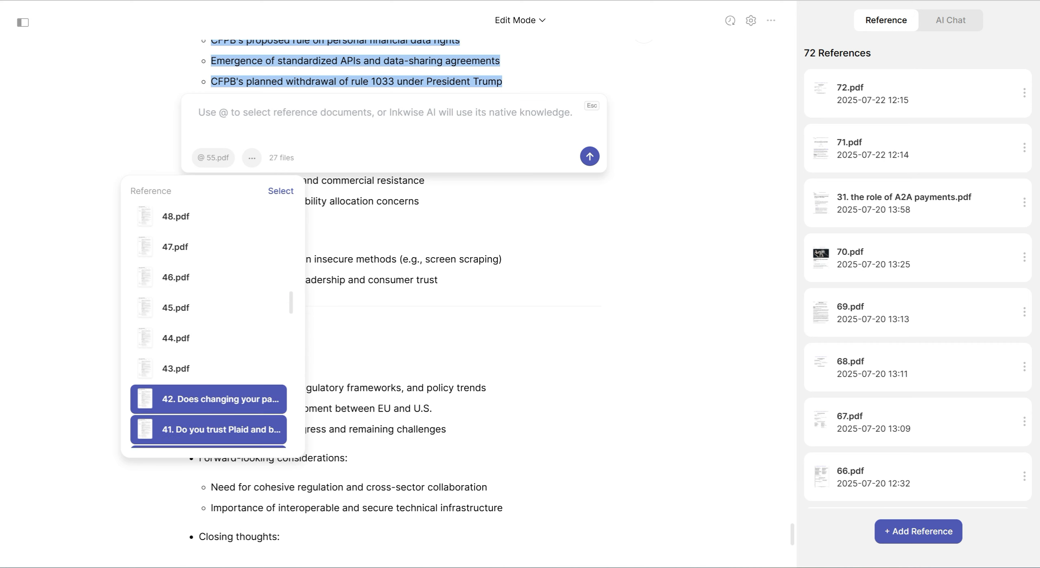
click(209, 371)
click(209, 401)
scroll(208, 401, down, 2)
click(208, 310)
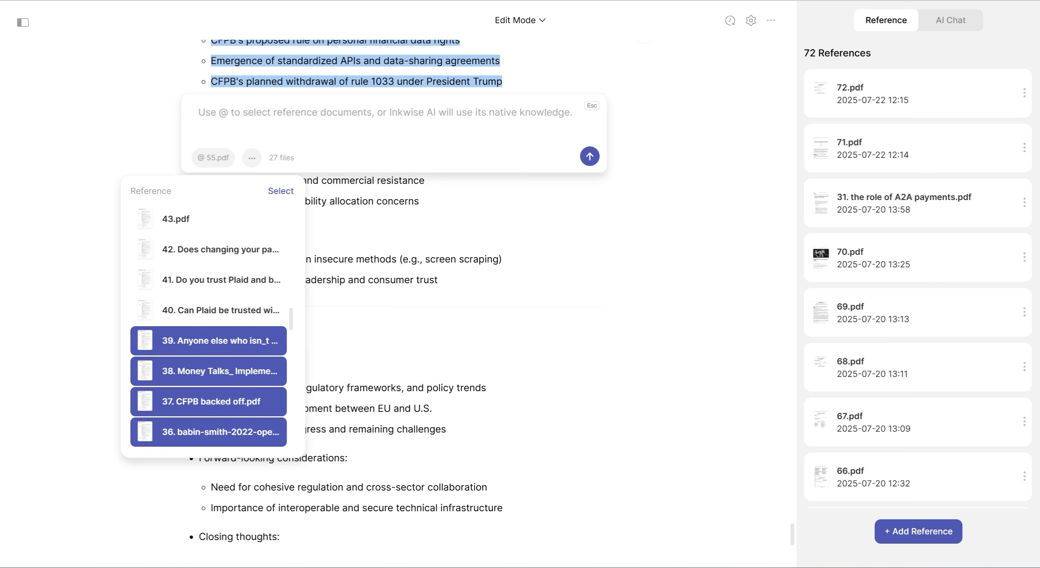
Deselect the remaining selected reference files, numbered 39 down to 28, for the prompt
click(208, 341)
click(209, 371)
click(208, 402)
scroll(208, 401, down, 2)
click(209, 310)
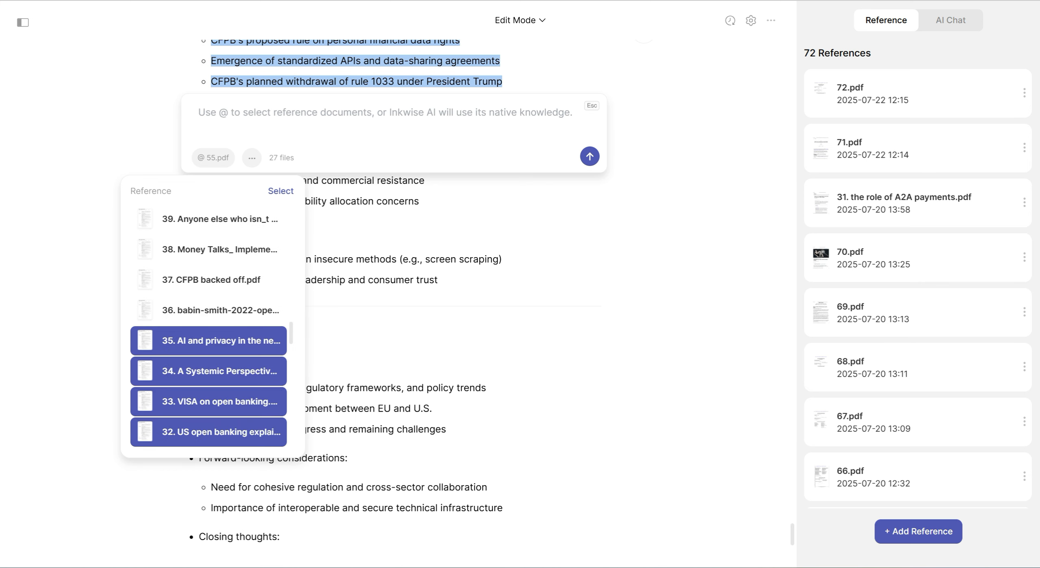
click(208, 340)
click(208, 370)
click(208, 402)
scroll(209, 402, down, 2)
click(208, 310)
click(208, 340)
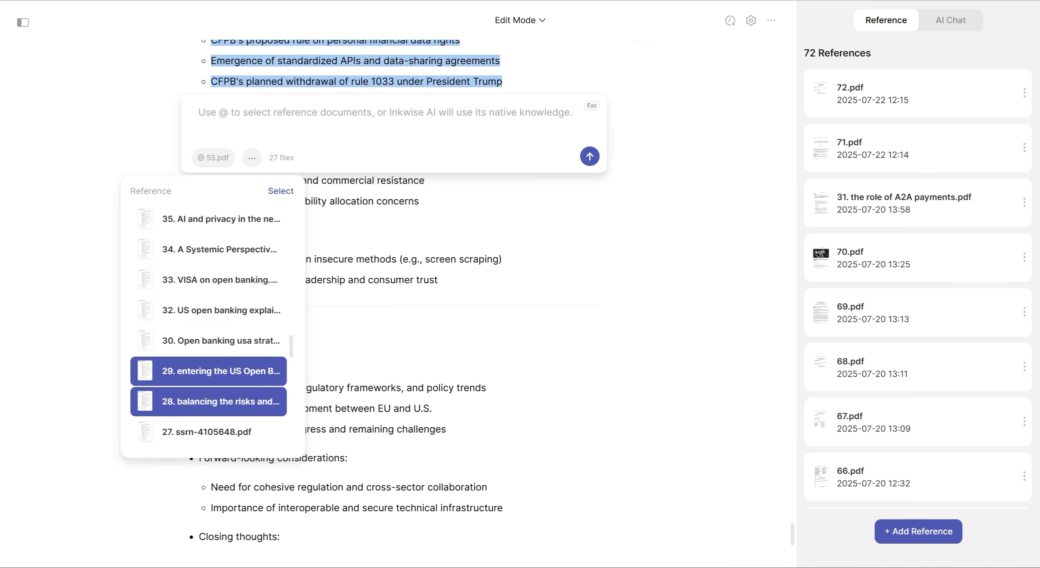
click(208, 371)
click(208, 401)
Select reference files 56 to 60 for the Progress to date prompt
scroll(209, 401, up, 4)
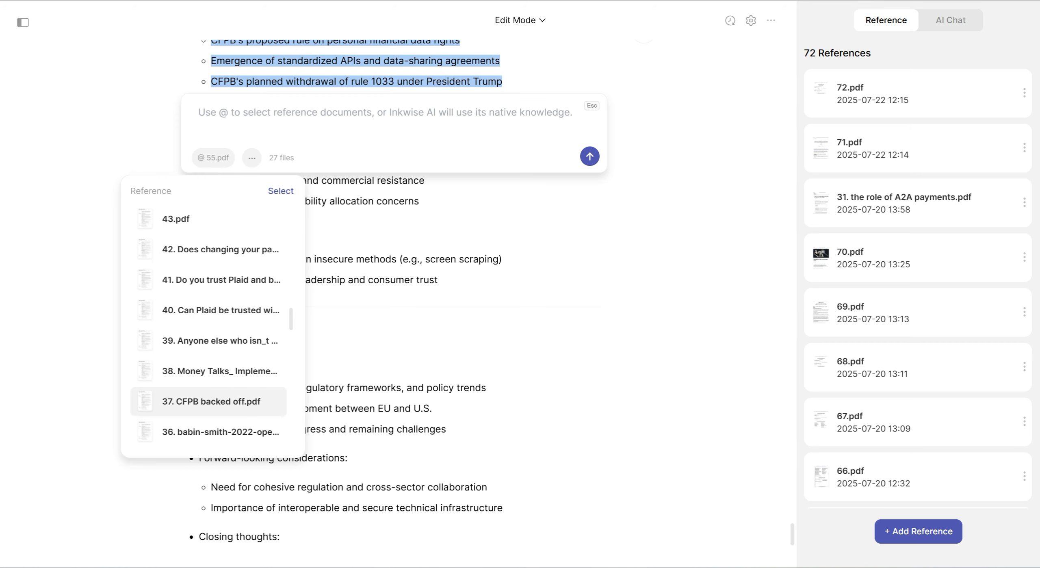
scroll(209, 402, up, 1)
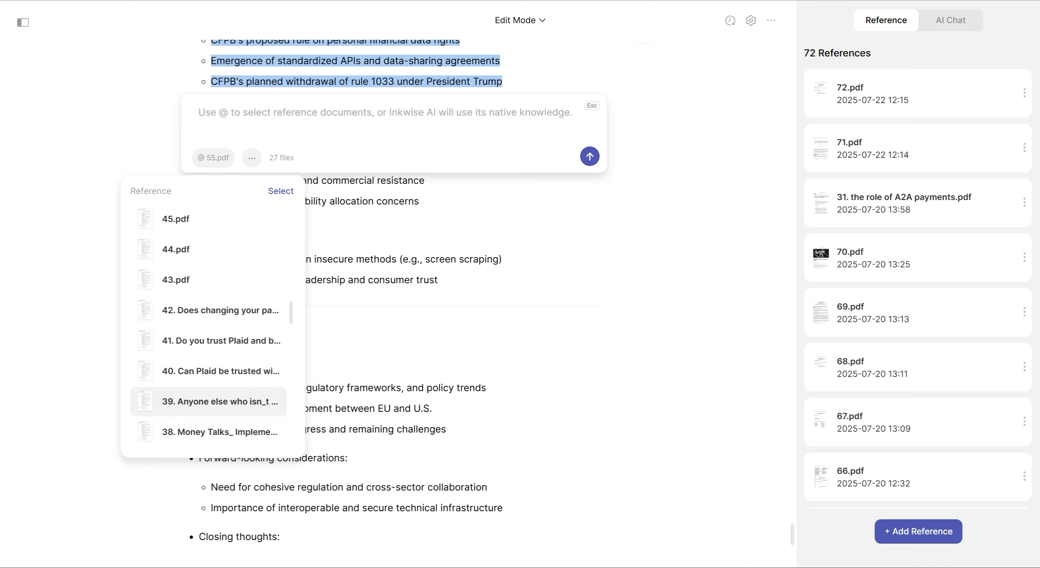
scroll(208, 401, up, 1)
scroll(209, 401, up, 3)
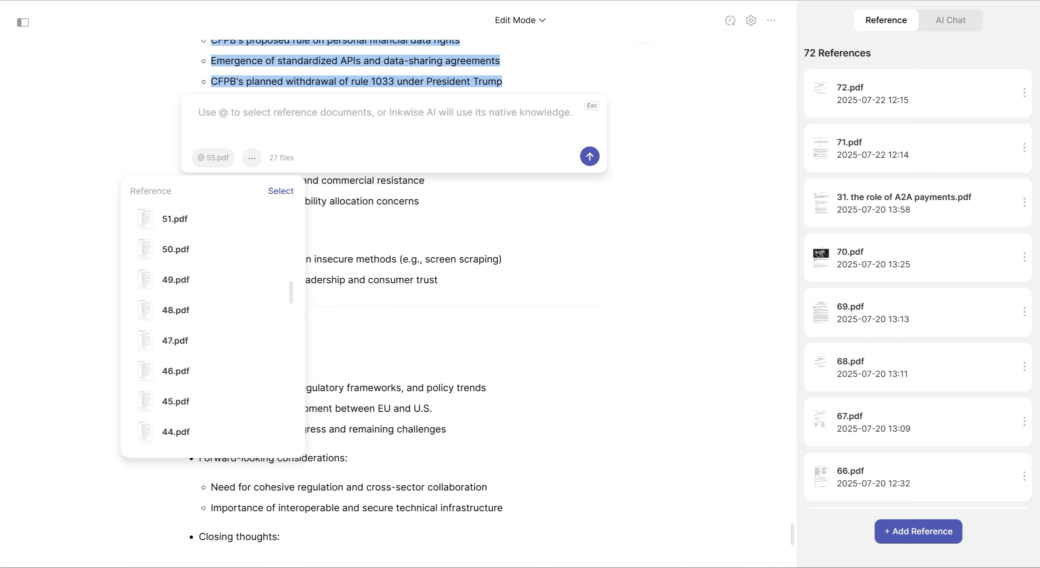
scroll(208, 372, up, 3)
click(209, 311)
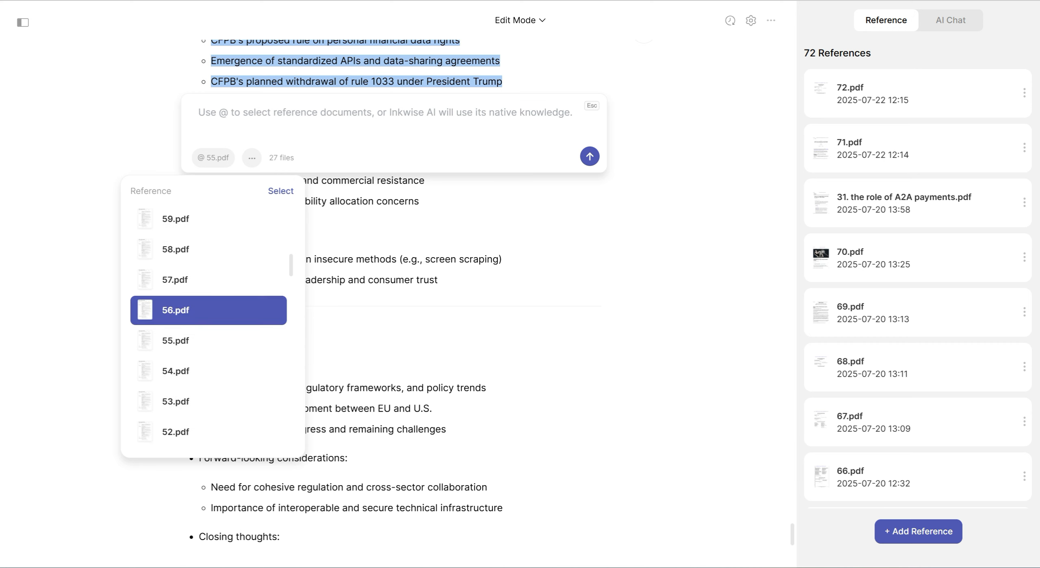
click(209, 280)
click(208, 249)
scroll(208, 249, up, 1)
scroll(208, 280, up, 1)
click(209, 280)
click(209, 249)
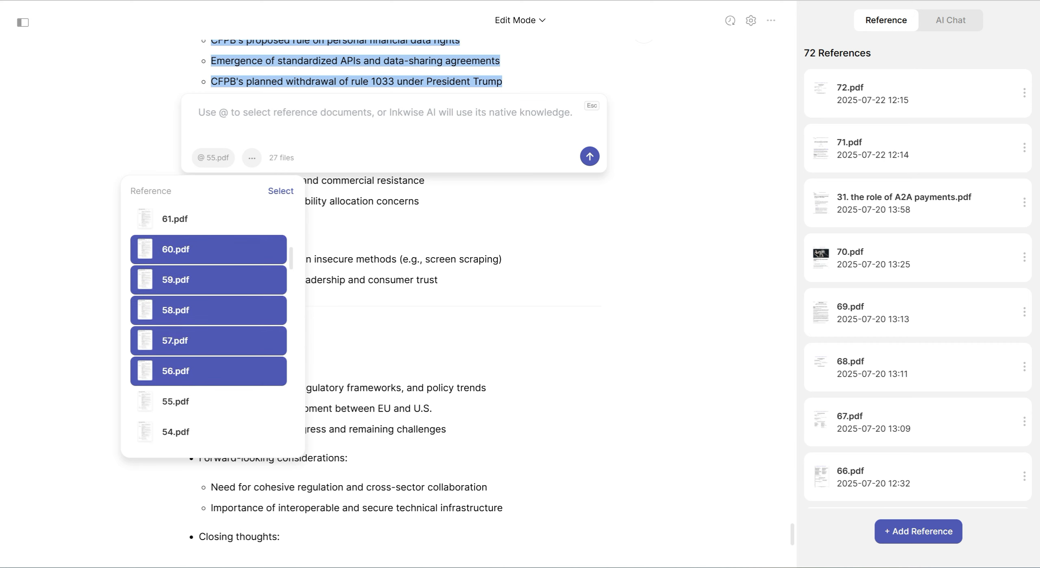
Add reference files 61 to 67 to the selection for the Progress to date prompt
scroll(208, 264, up, 2)
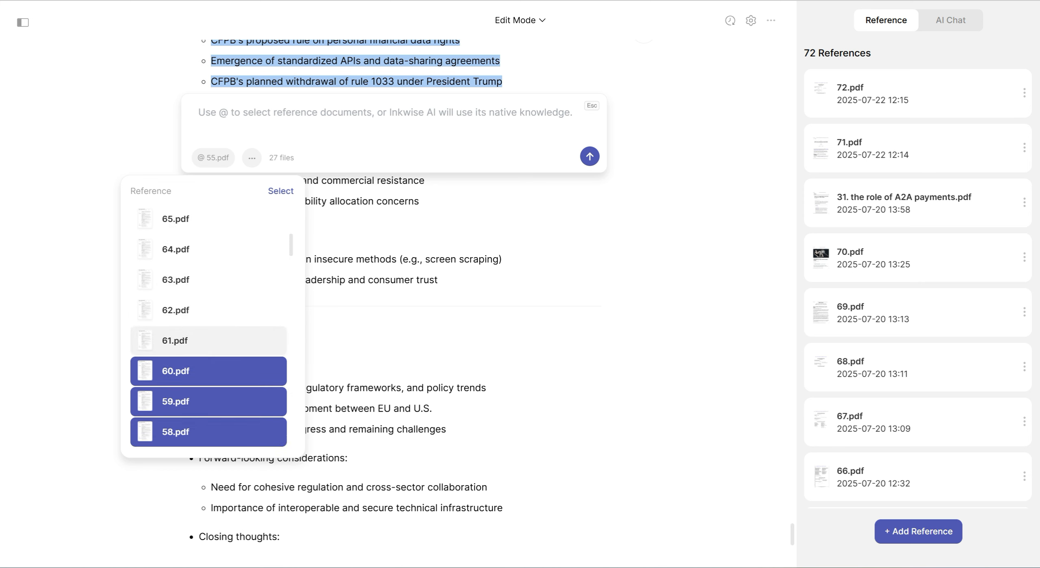
click(209, 340)
click(208, 310)
click(208, 279)
click(208, 249)
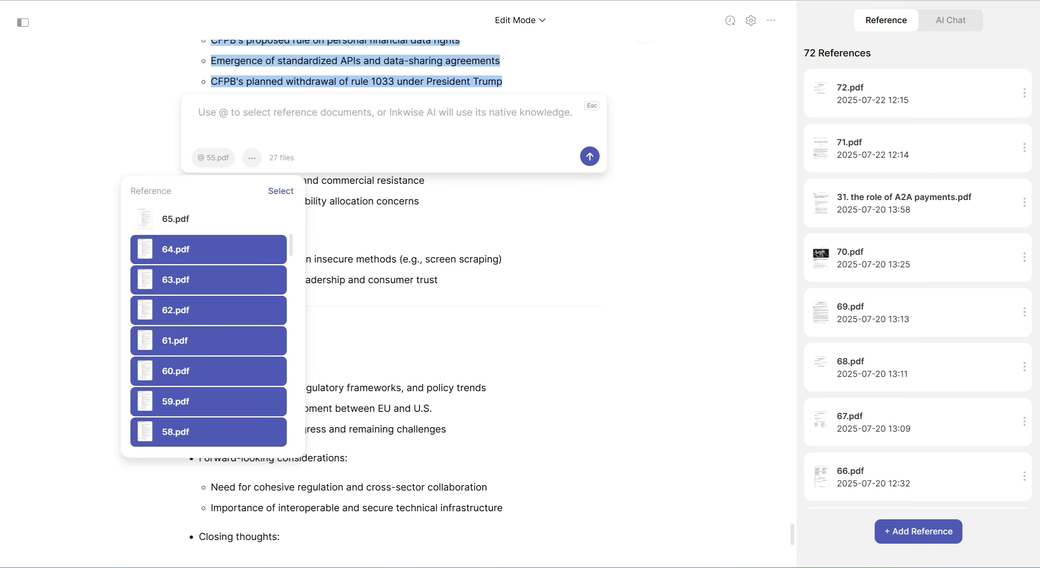
scroll(208, 280, up, 1)
click(209, 280)
click(209, 249)
click(208, 218)
Add reference files 68 to 72 to the selection, leaving out the A2A payments file, and apply it to the prompt
scroll(209, 280, up, 2)
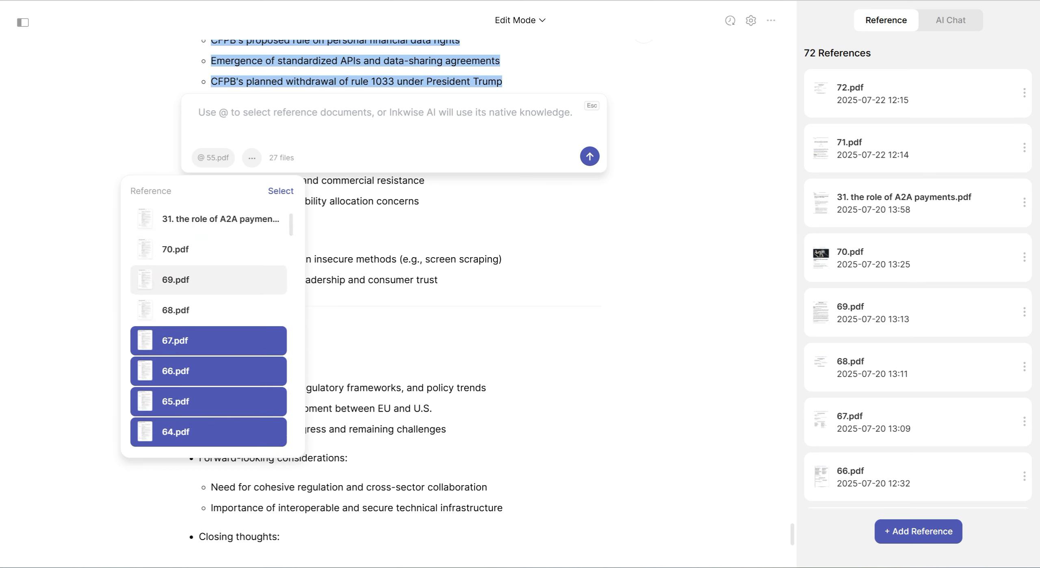
click(209, 310)
click(209, 280)
click(208, 249)
scroll(209, 249, up, 3)
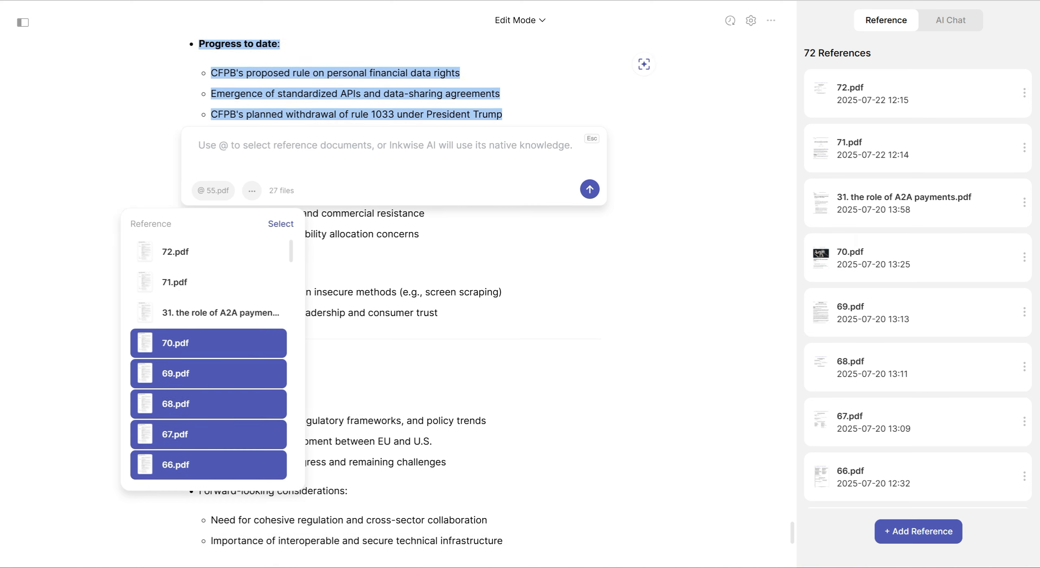
click(208, 310)
click(209, 279)
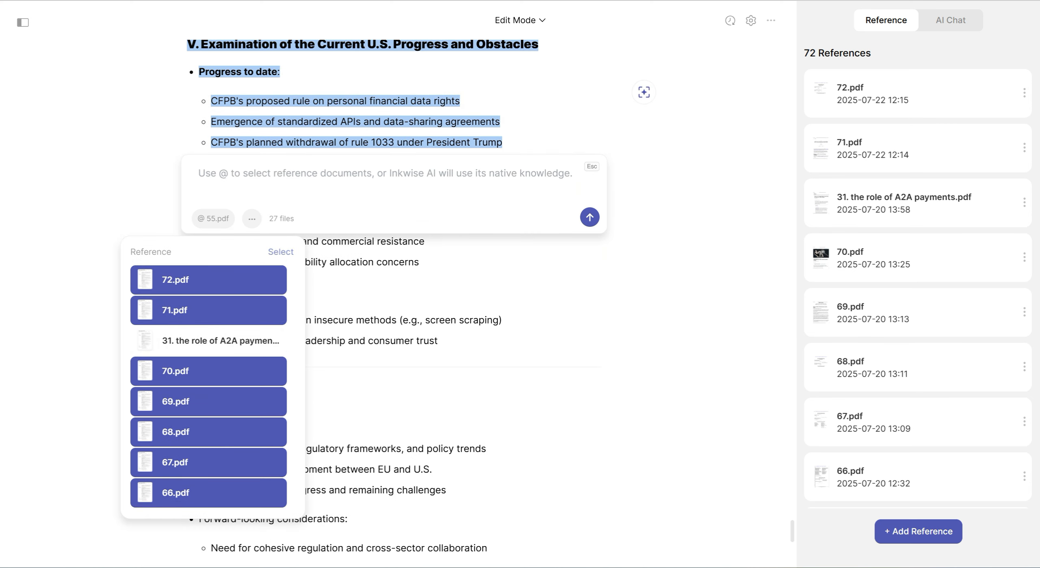
click(281, 252)
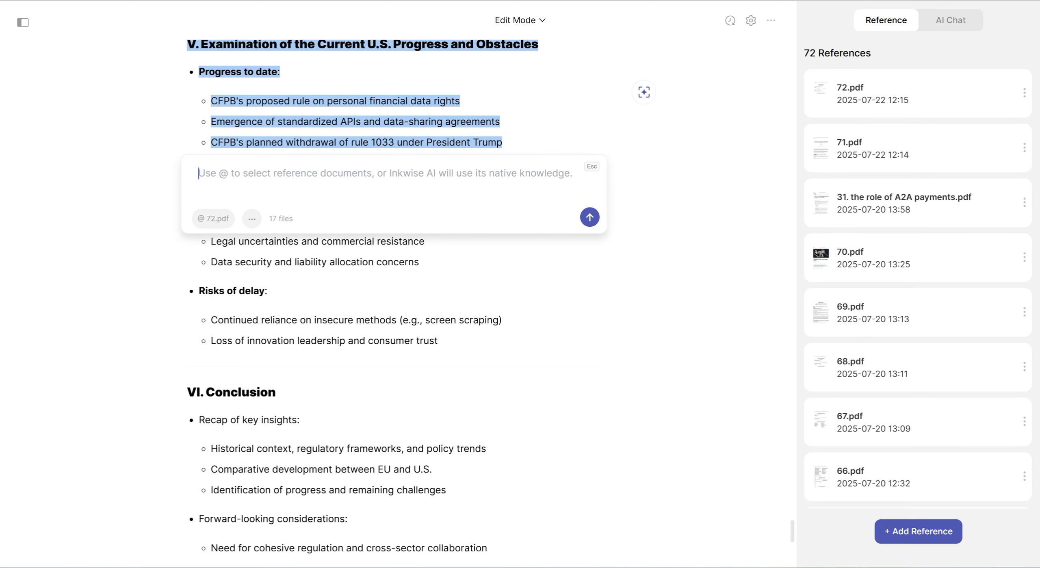
Generate the Progress to date text with the copied Bluebook citation prompt and add it to the document
key(ctrl+v)
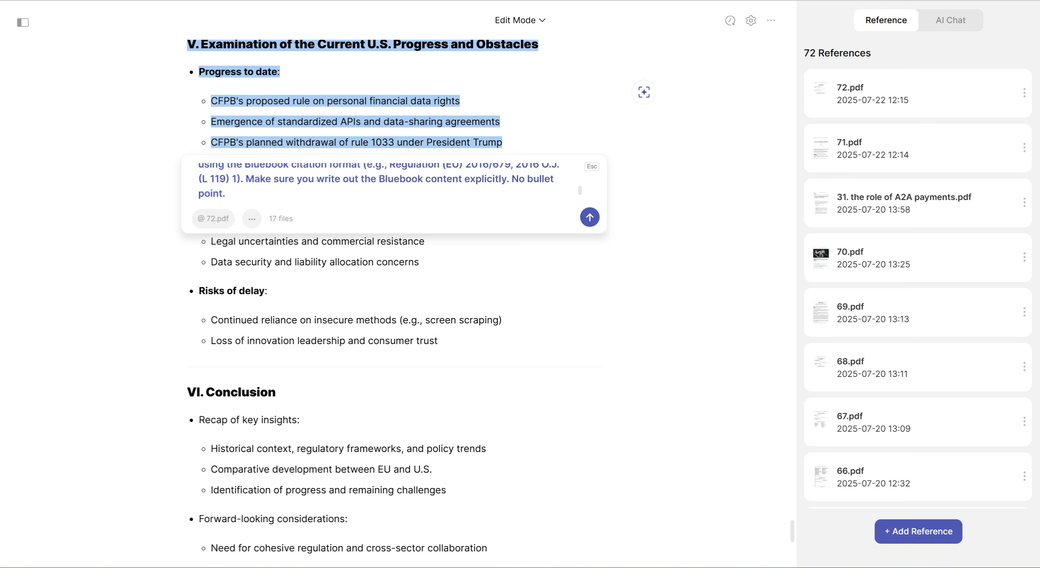
key(Return)
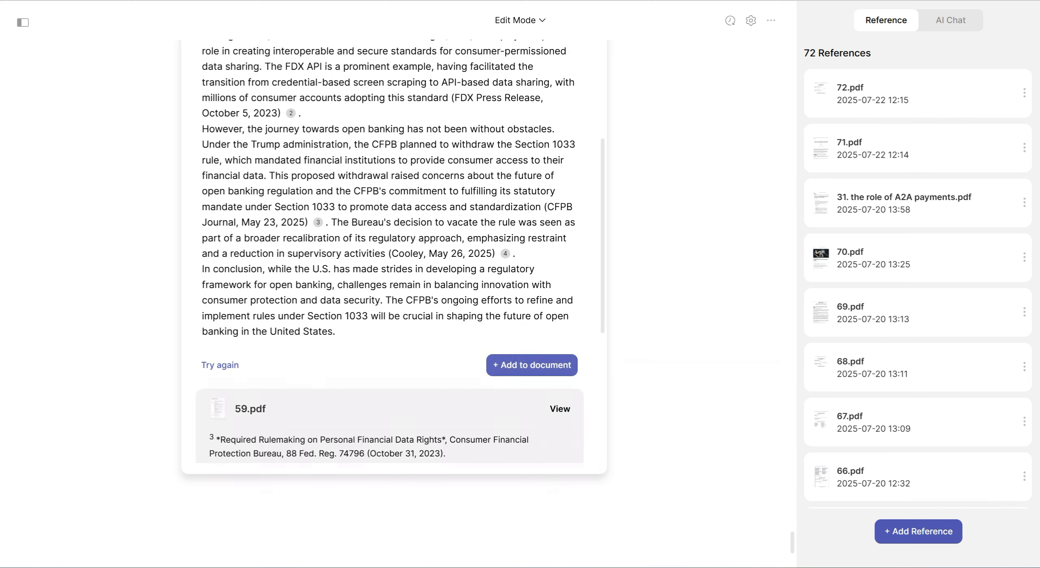
click(532, 365)
scroll(394, 297, up, 9)
scroll(394, 297, down, 8)
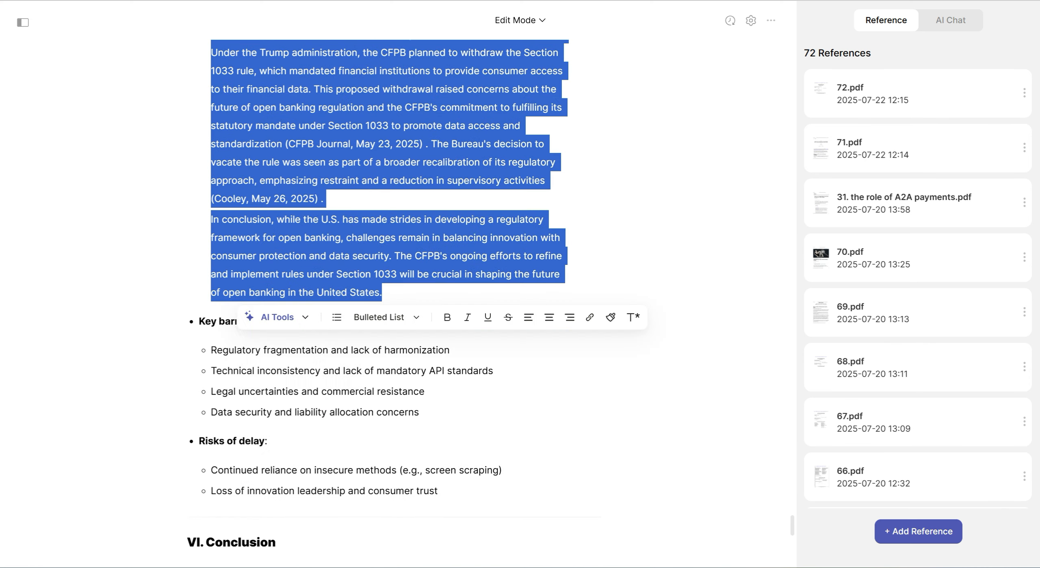
Generate text for the Key barriers bullets with the same Bluebook prompt and references, and add it to the document
click(268, 258)
drag(420, 230, 199, 139)
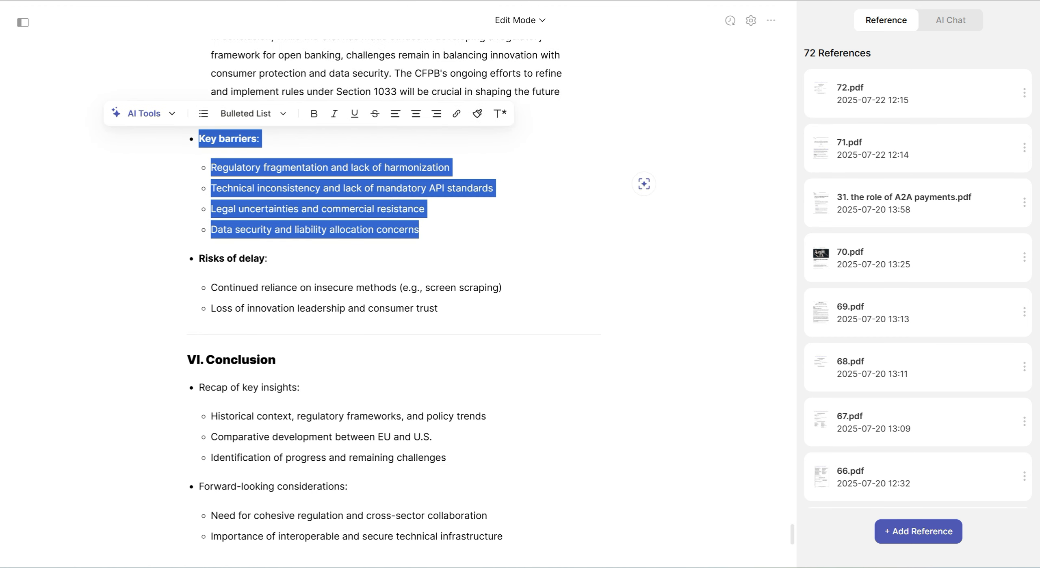
click(144, 114)
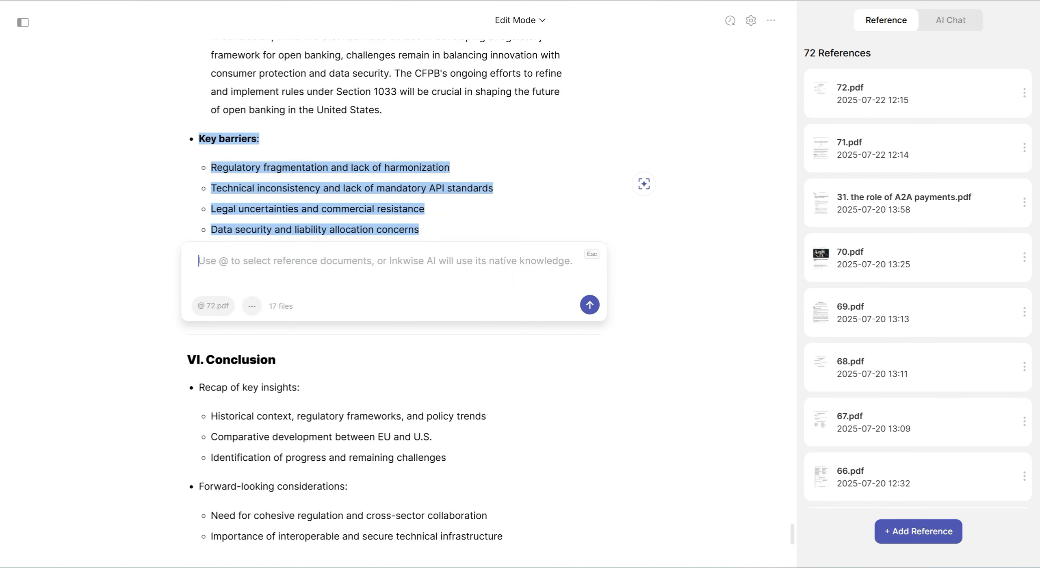
key(ctrl+v)
key(Return)
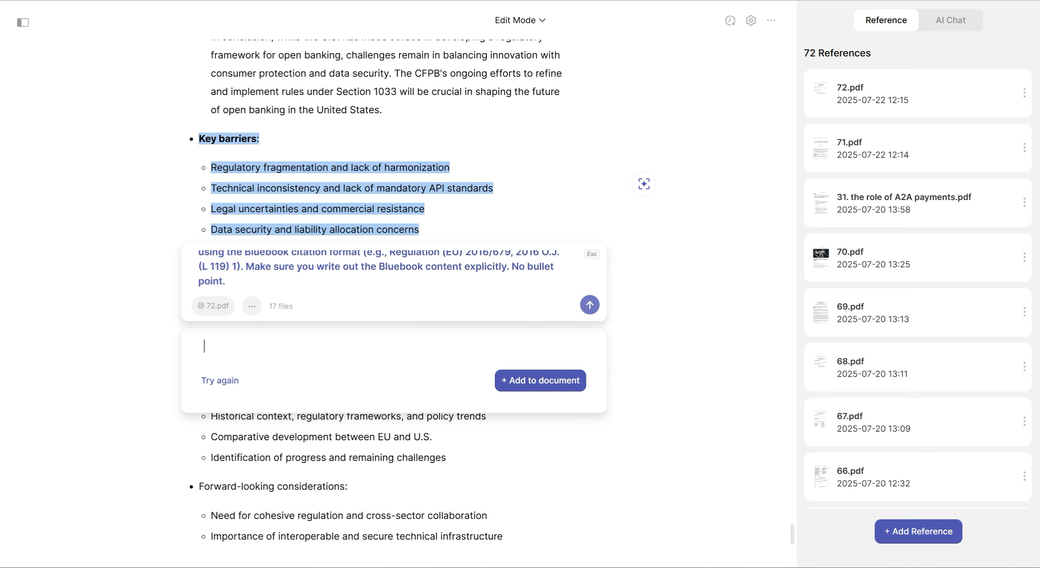
scroll(394, 299, down, 1)
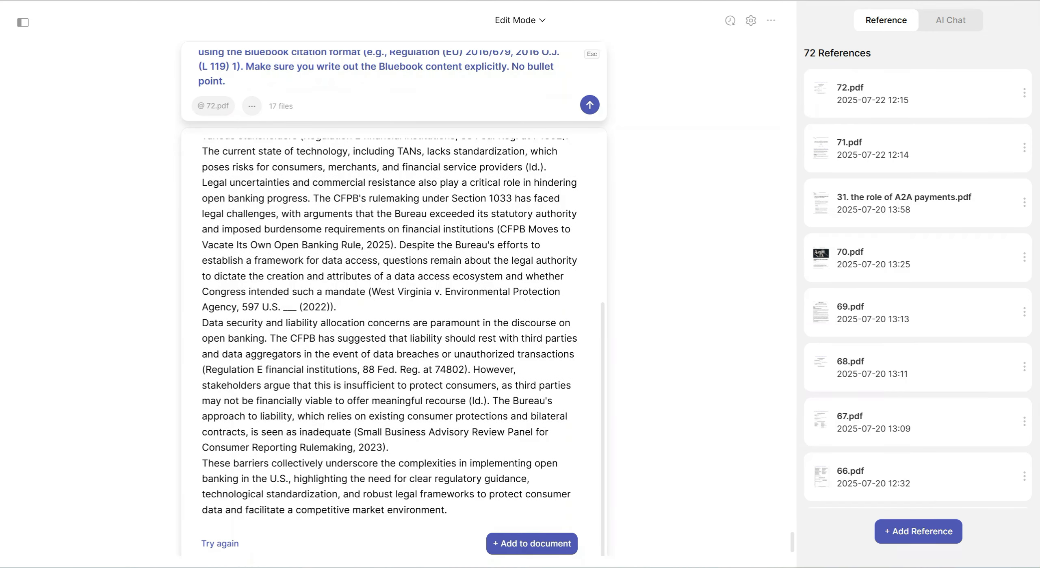
scroll(394, 305, down, 1)
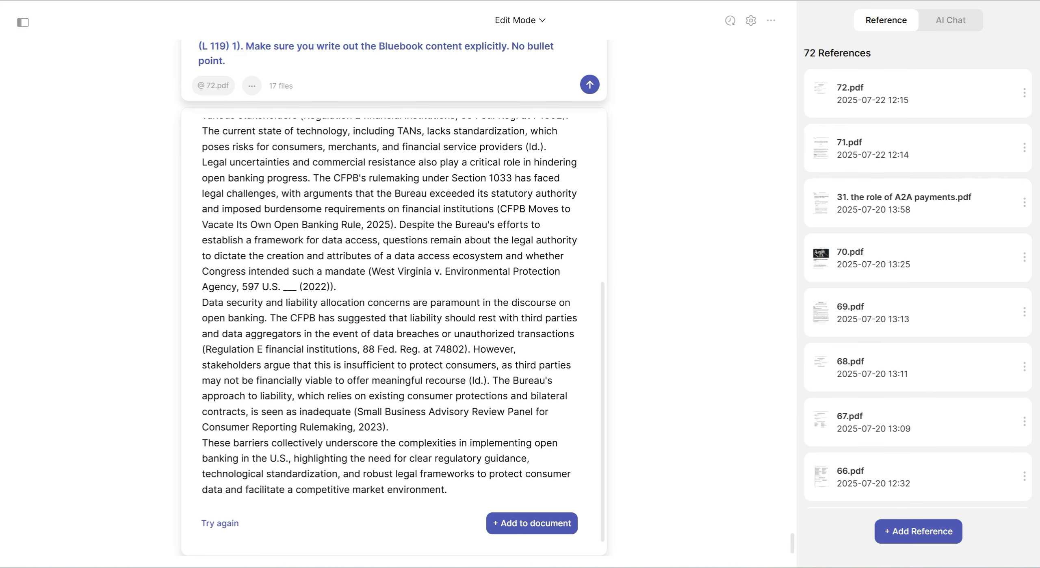
click(531, 523)
Generate text for the Risks of delay bullets with the same Bluebook prompt and add it to the document
scroll(531, 523, up, 6)
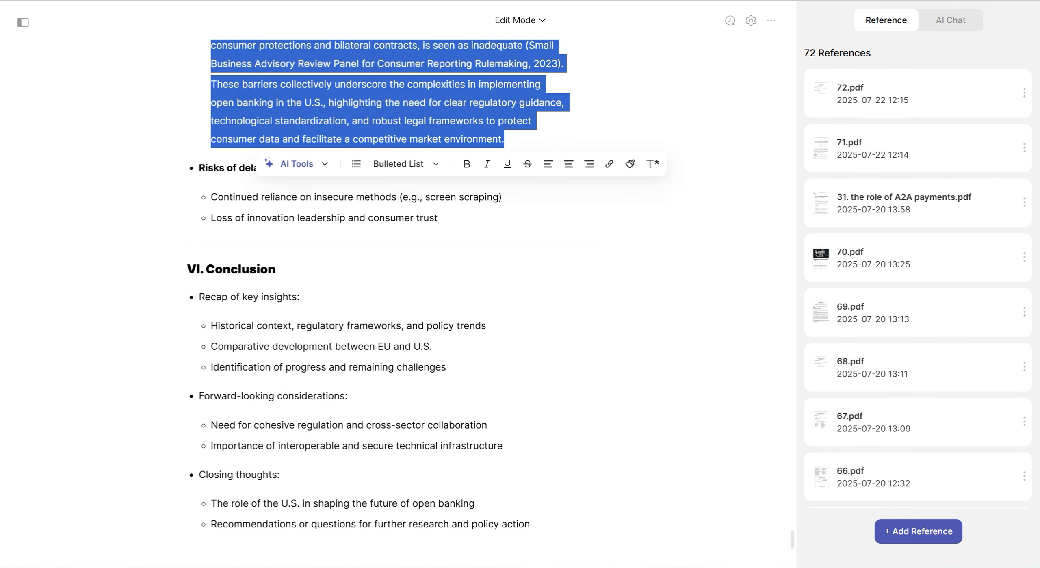
drag(439, 430, 198, 381)
click(153, 357)
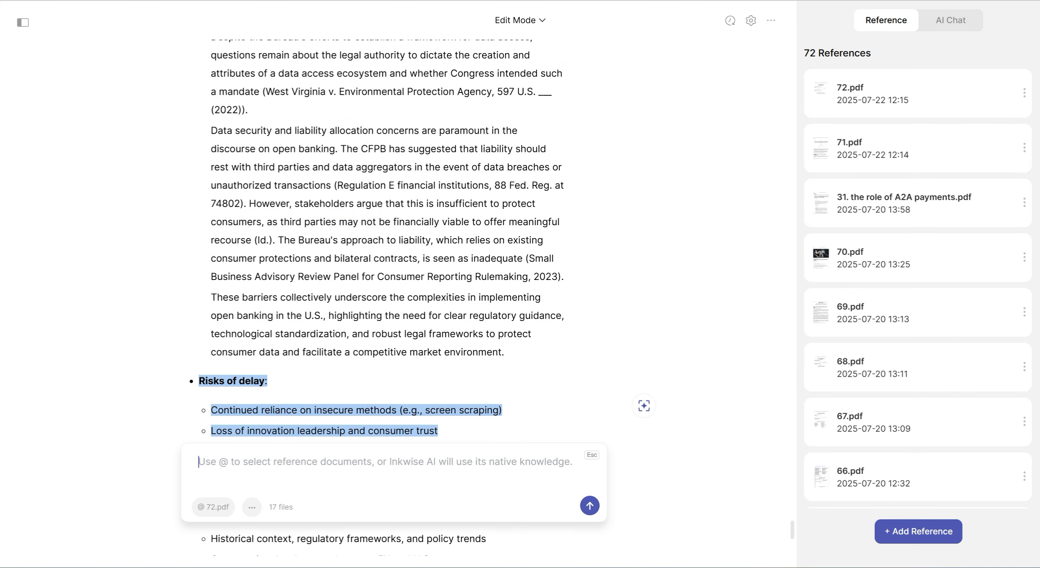
key(ctrl+v)
key(Return)
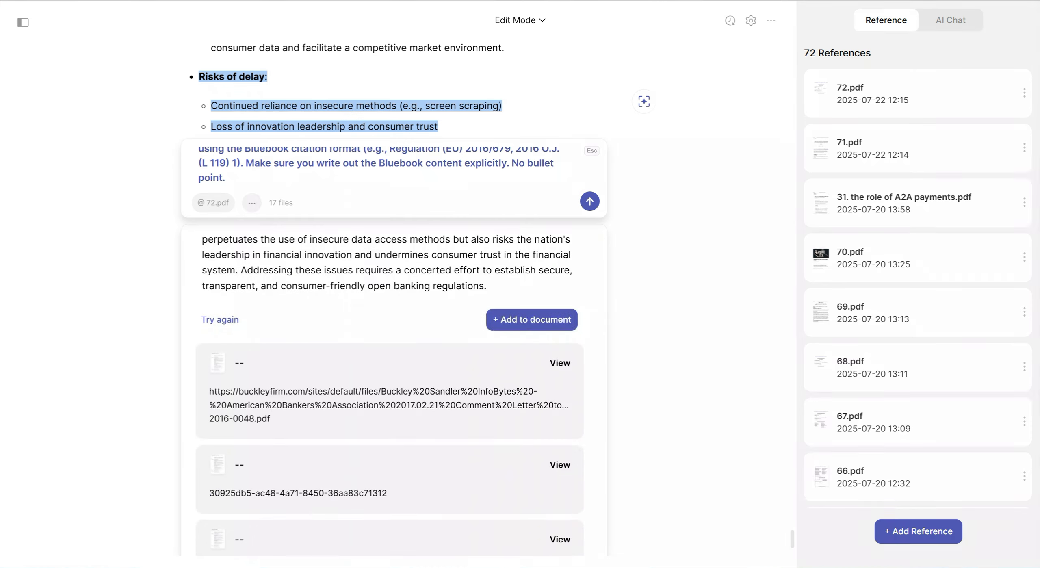
click(532, 320)
Delete the closing "In conclusion" paragraph from the generated Risks of delay text
scroll(361, 286, down, 4)
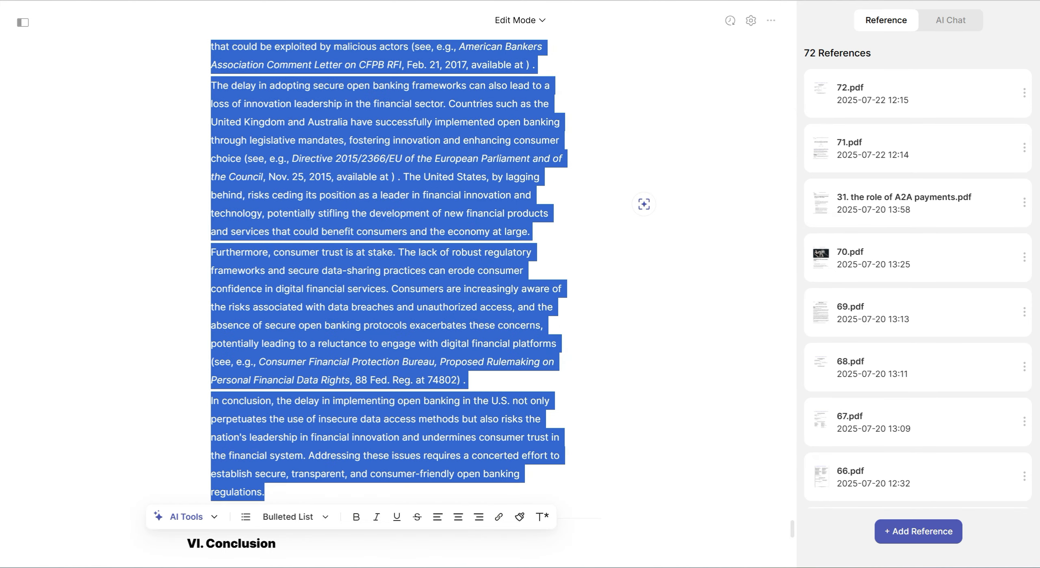
click(361, 285)
drag(264, 304, 210, 212)
key(BackSpace)
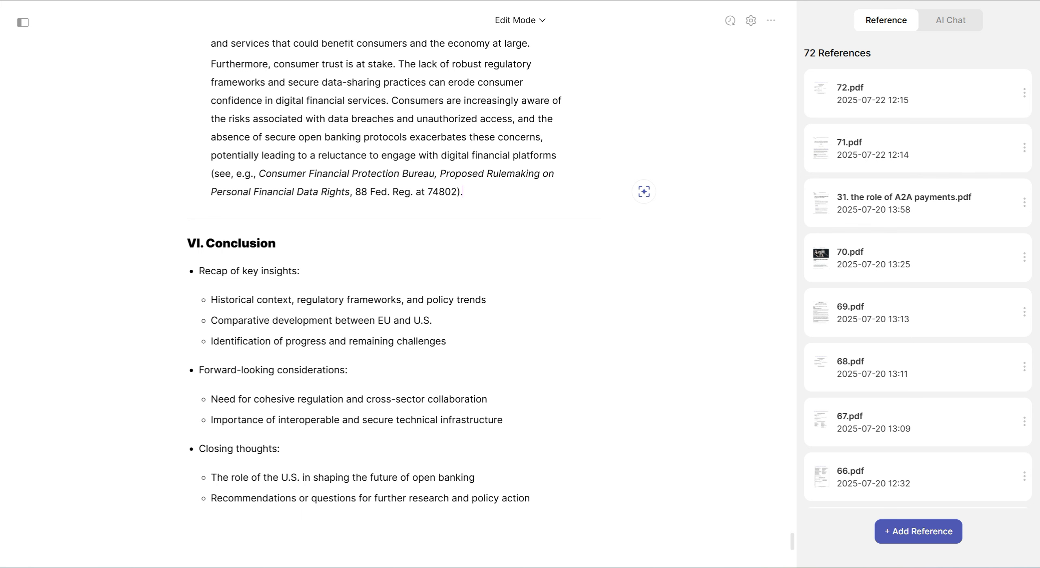
Open an AI prompt on the VI. Conclusion heading and deselect reference files 72 down to 66
scroll(390, 284, down, 2)
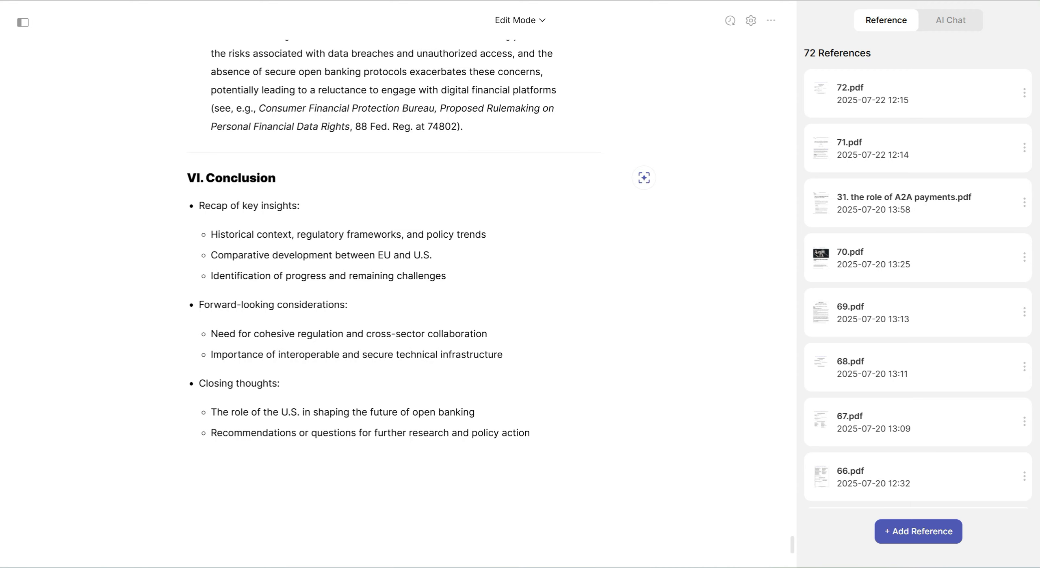
click(643, 178)
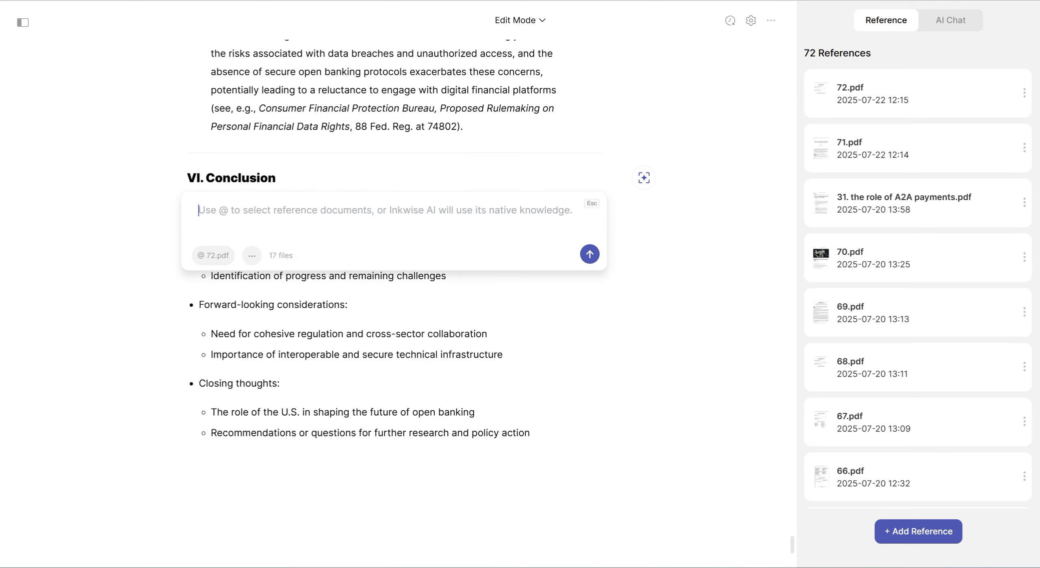
click(213, 256)
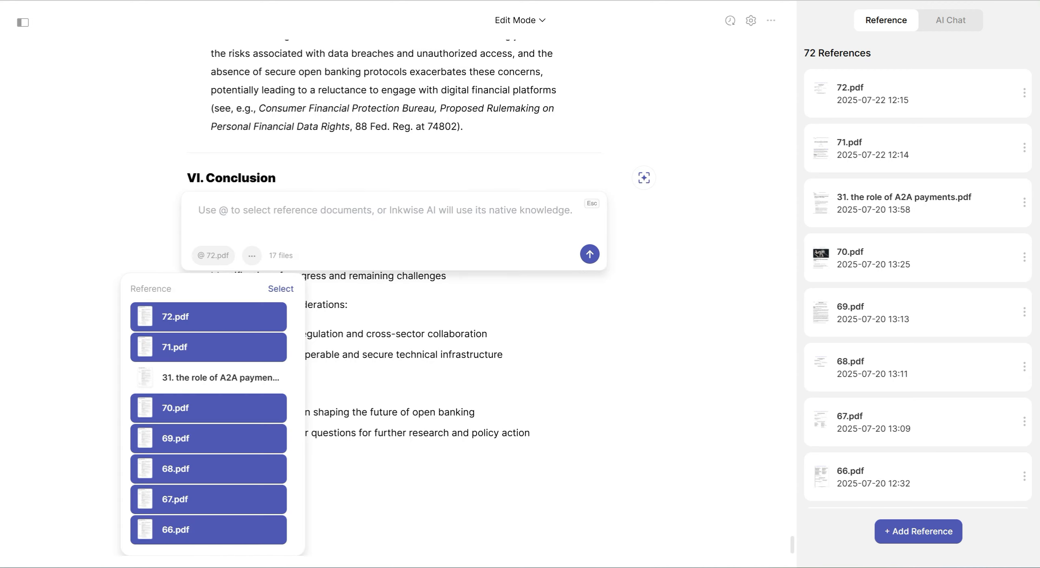
click(208, 313)
click(208, 344)
scroll(209, 365, down, 1)
click(208, 347)
click(208, 378)
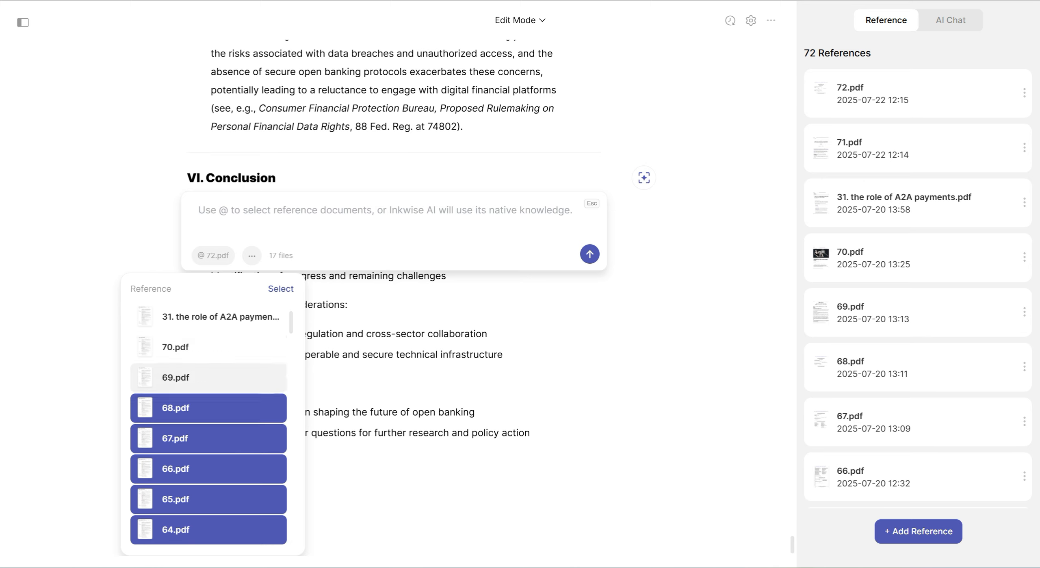
click(209, 408)
click(209, 438)
click(209, 468)
Deselect reference files 65 down to 61 for the Conclusion prompt
scroll(208, 406, down, 3)
click(209, 378)
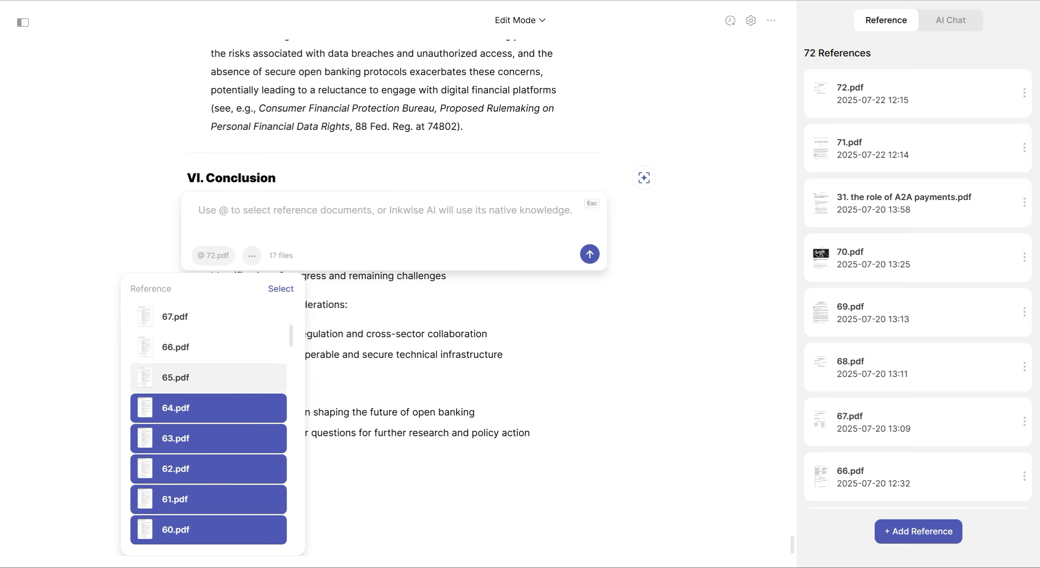
click(208, 408)
click(209, 439)
click(208, 468)
click(208, 499)
Deselect reference files 60 down to 56, apply the empty reference selection, and close the Conclusion prompt
scroll(208, 499, down, 1)
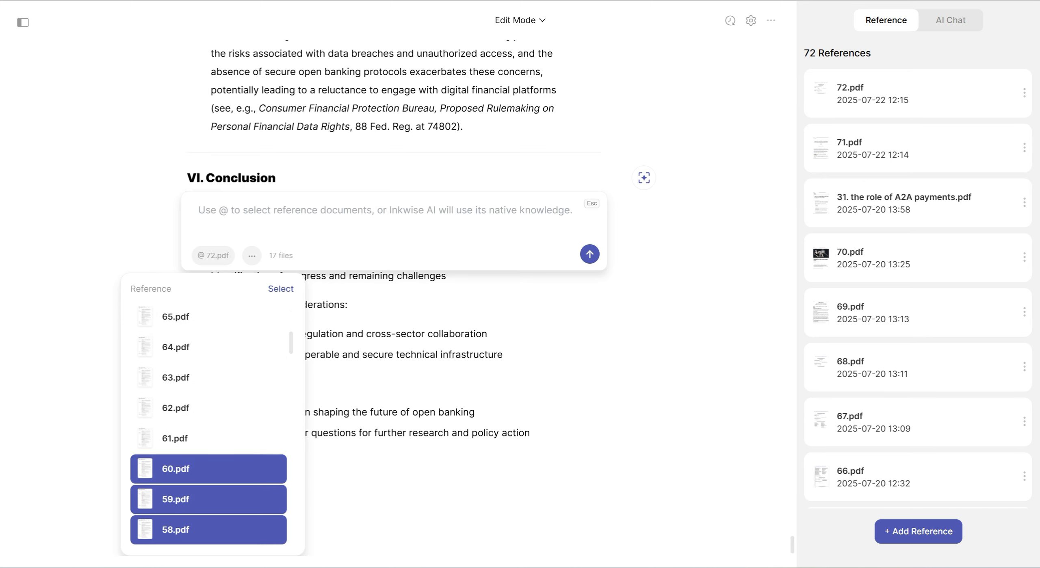
click(209, 468)
click(208, 499)
scroll(209, 498, down, 3)
click(209, 408)
click(209, 438)
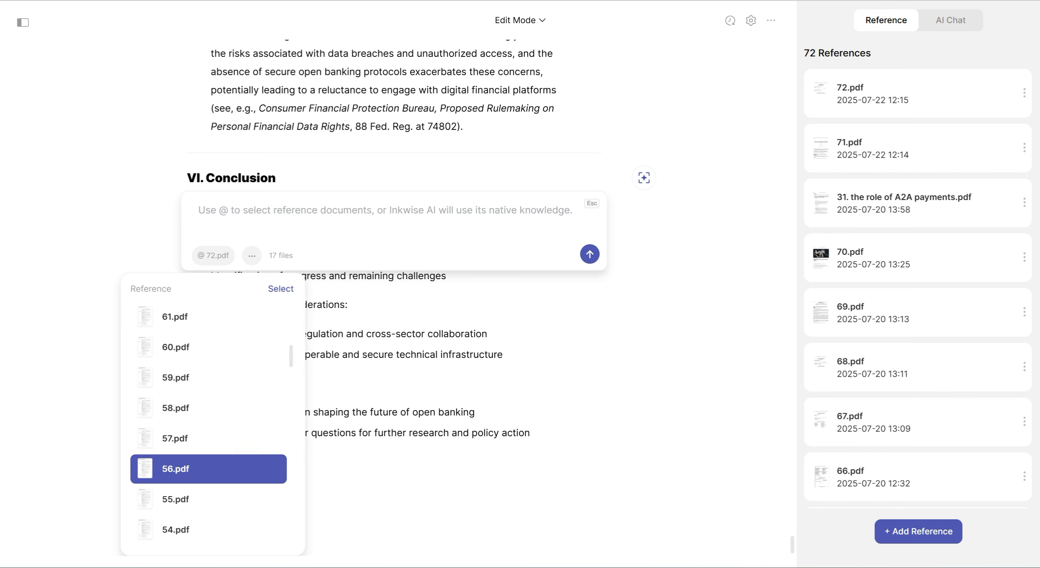
click(209, 469)
click(281, 288)
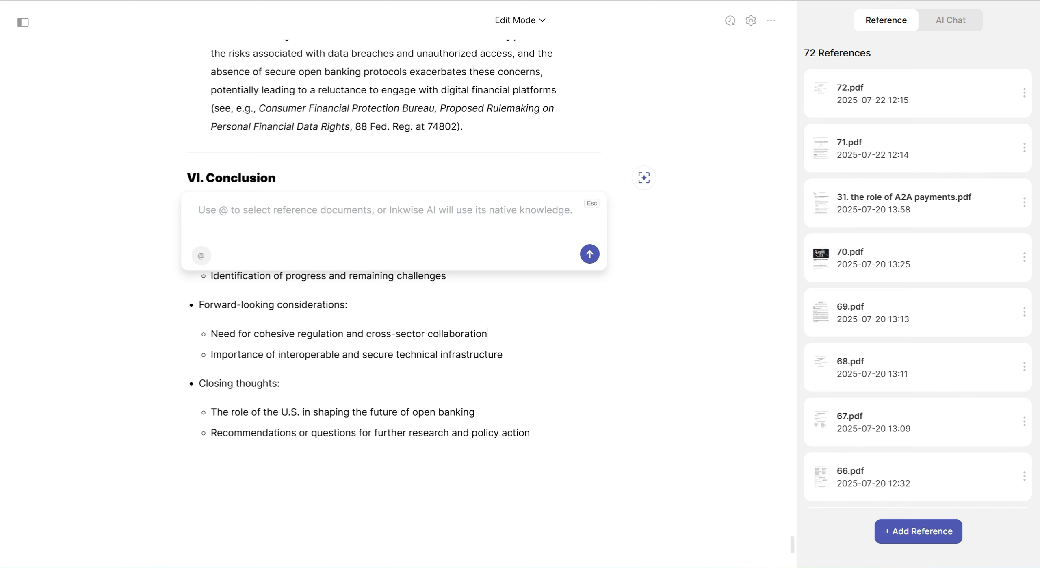
key(Escape)
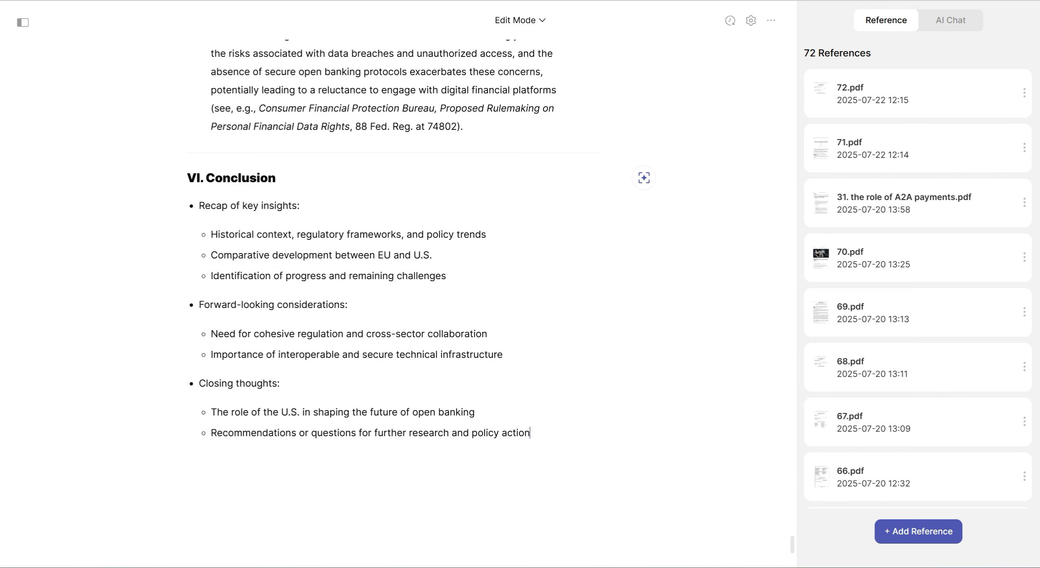
Select the paper's body text from the I. Introduction heading through the end of section V
drag(530, 433, 199, 206)
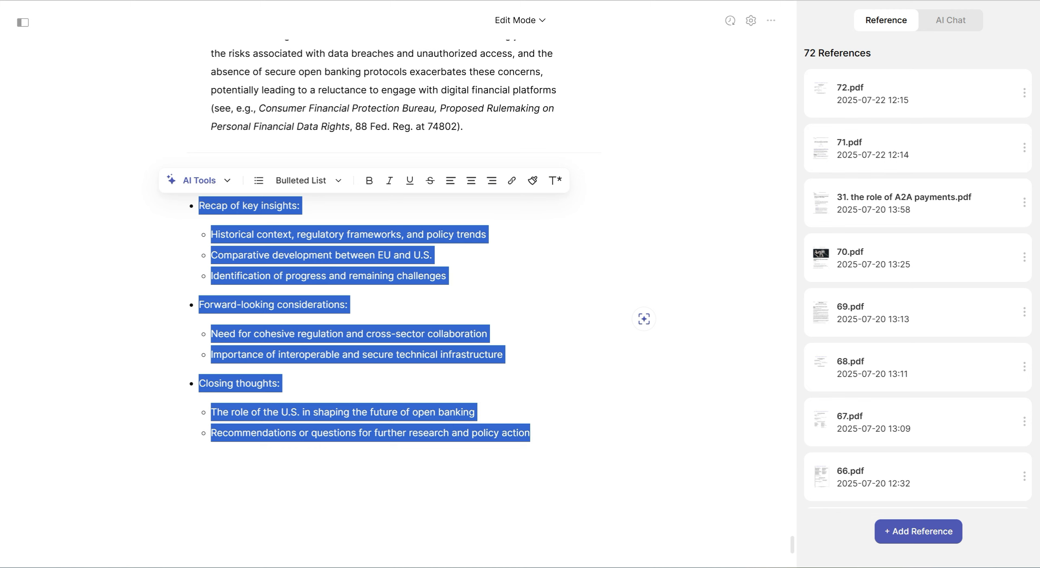
click(503, 355)
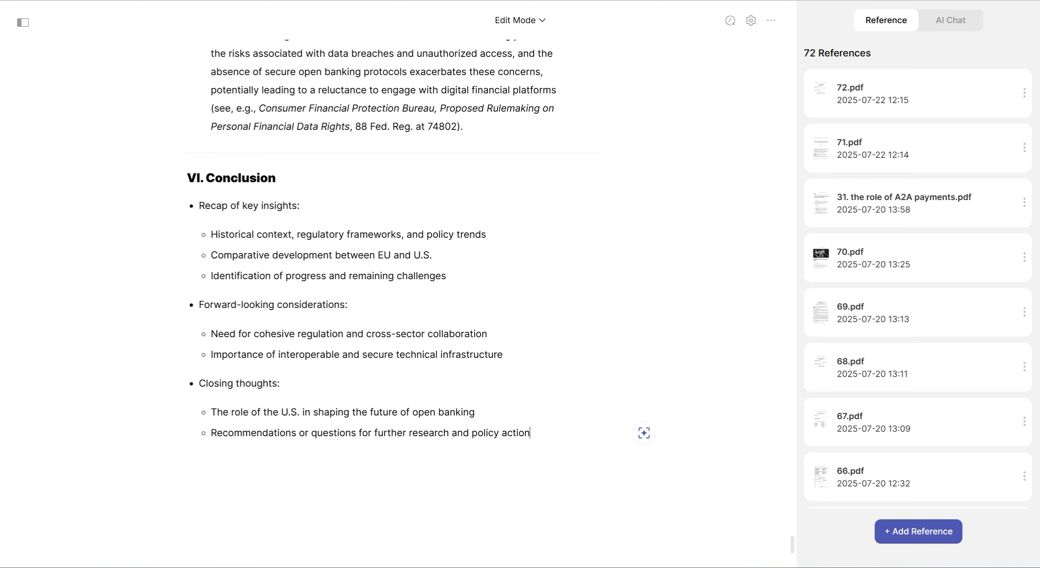
drag(463, 126, 187, 217)
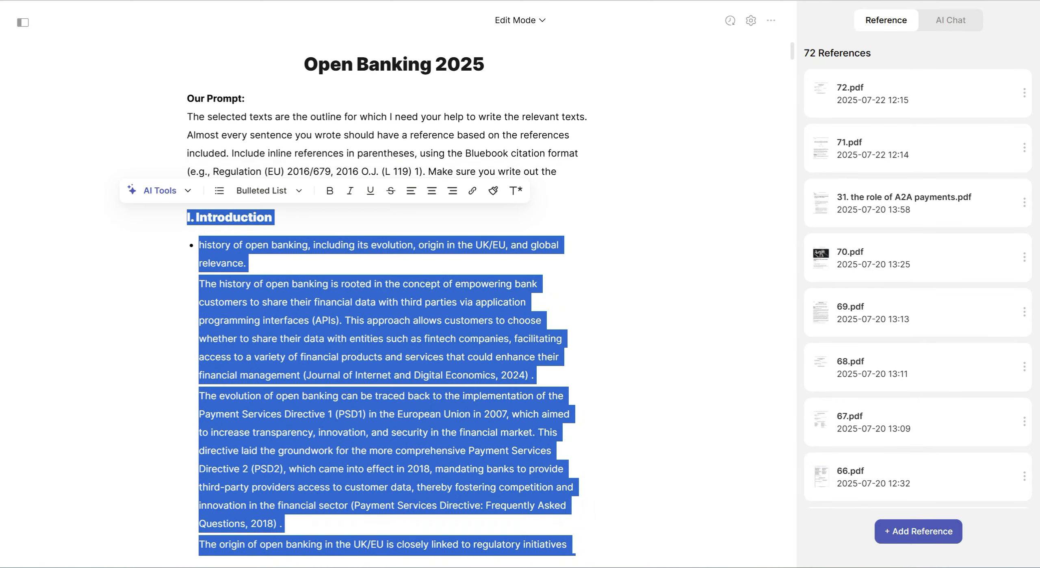